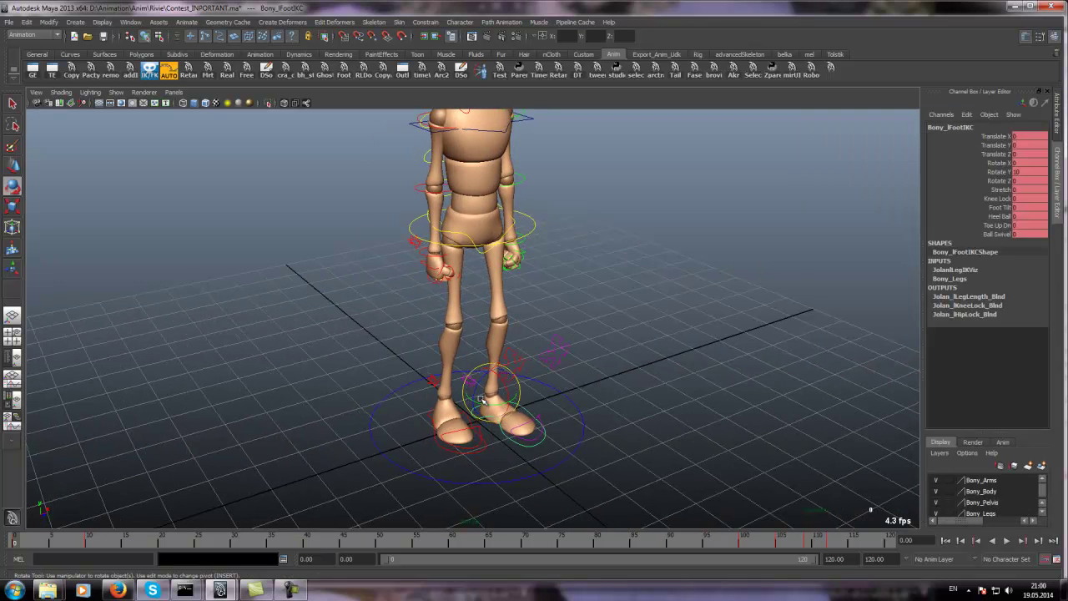
# Step: Reposition and turn the left and right foot controls so the character's feet stand staggered
pyautogui.press('w')
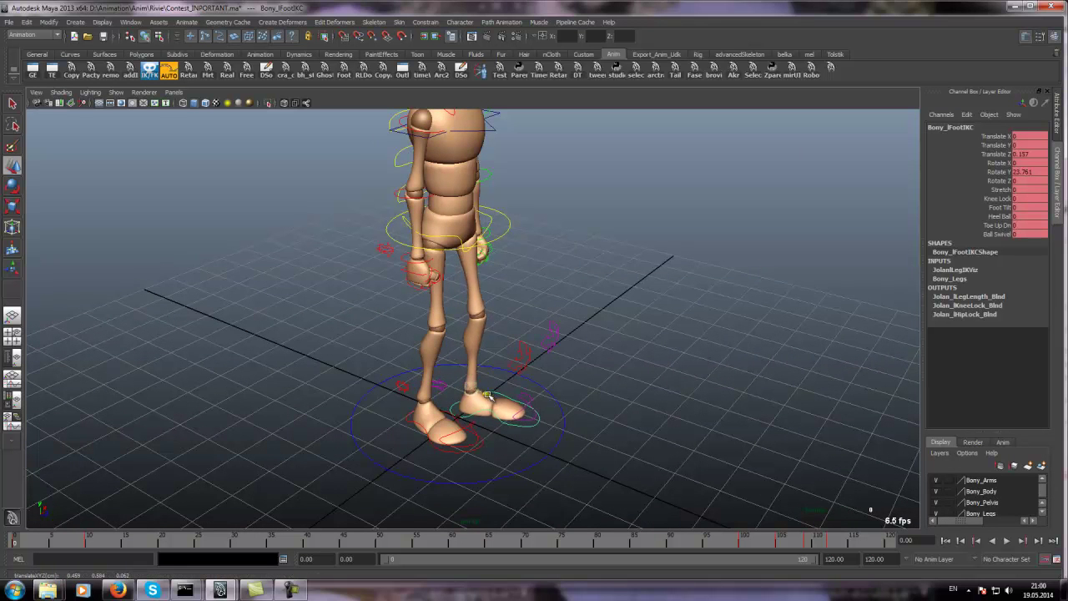
pyautogui.click(440, 445)
pyautogui.press('e')
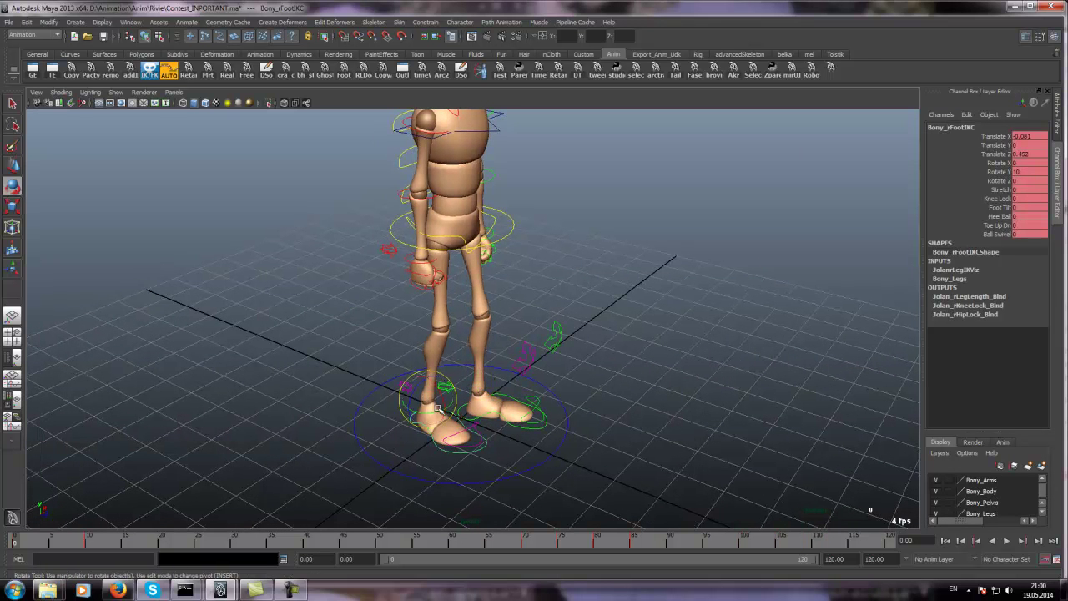
# Step: Rotate the main hip control to about -0.4, -5 and 4.9 degrees and shift the root control slightly down and back
pyautogui.keyDown('alt'); pyautogui.moveTo(553, 258); pyautogui.dragTo(586, 302, button='middle'); pyautogui.keyUp('alt')
pyautogui.keyDown('alt'); pyautogui.moveTo(587, 303); pyautogui.dragTo(568, 250); pyautogui.keyUp('alt')
pyautogui.click(548, 280)
pyautogui.click(558, 275)
pyautogui.press('w')
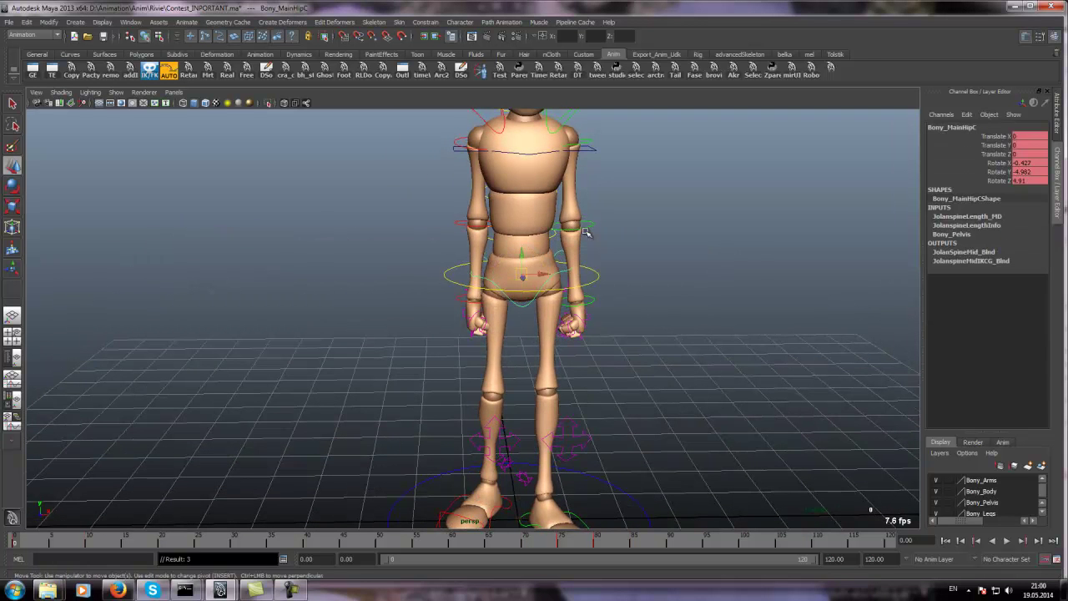
# Step: Tilt the top spine control sideways to a Rotate Z of about -6.6
pyautogui.click(544, 152)
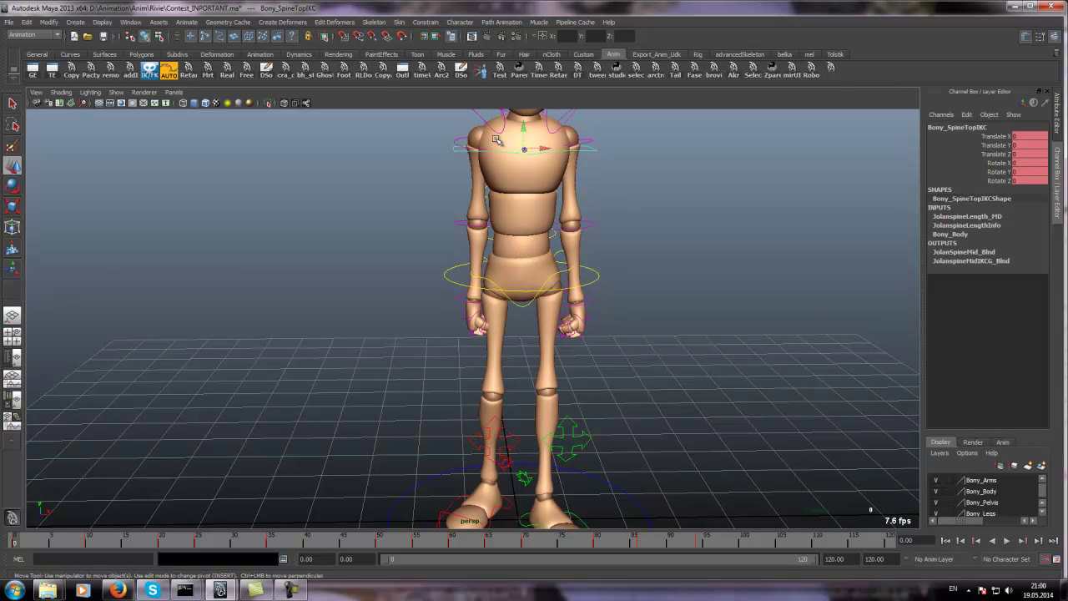
pyautogui.press('e')
pyautogui.moveTo(505, 134); pyautogui.dragTo(512, 133)
pyautogui.press('w')
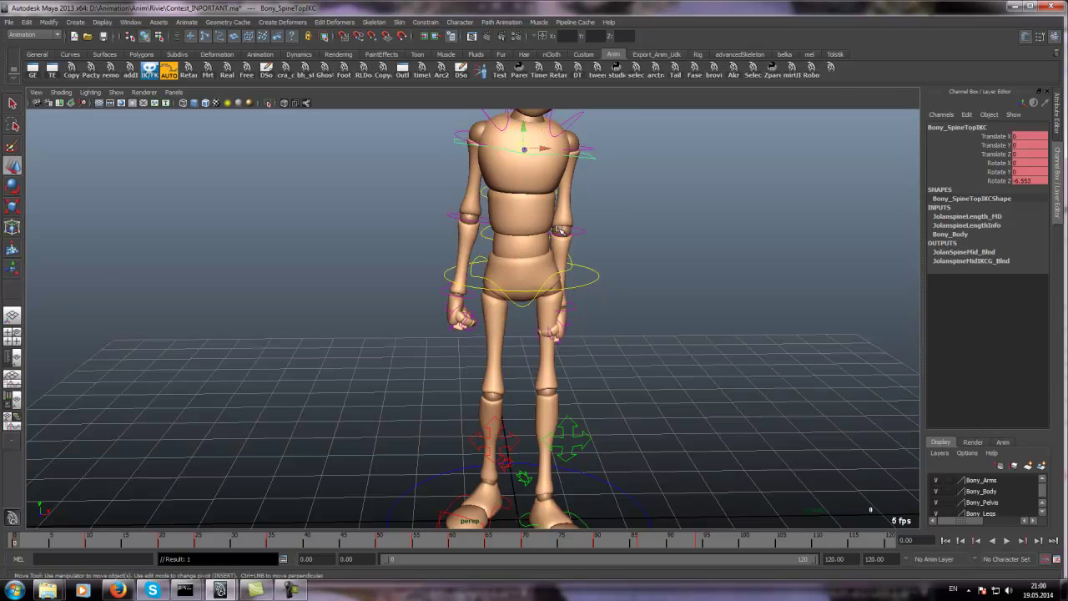
# Step: Shift the root control sideways to a Translate X of about 0.09
pyautogui.click(587, 284)
pyautogui.click(561, 273)
pyautogui.click(579, 283)
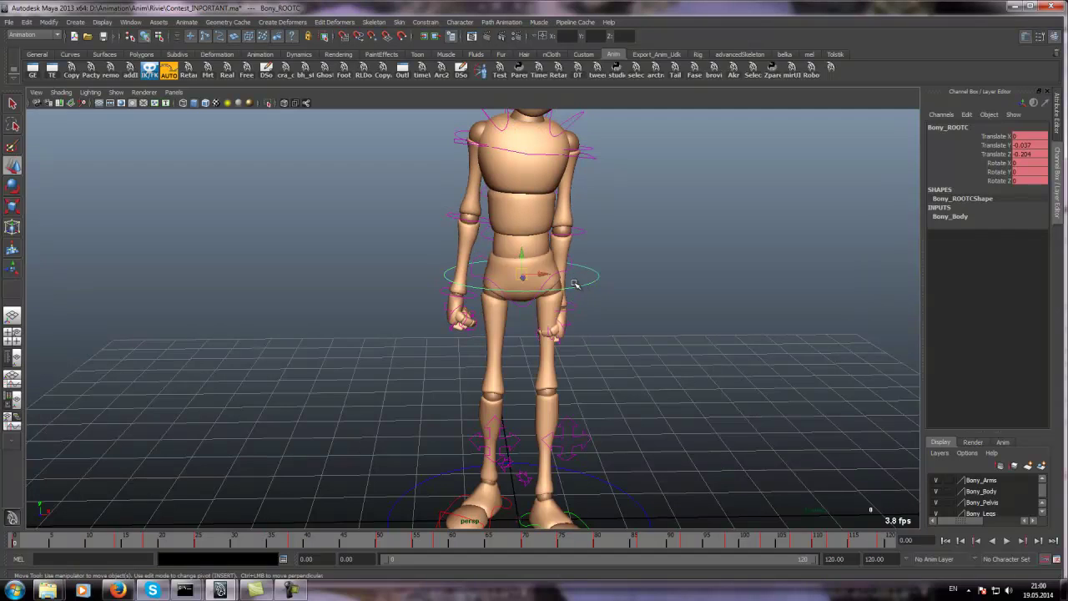
pyautogui.moveTo(543, 274); pyautogui.dragTo(548, 275)
# Step: Switch to Firefox to check the contest conversation in the VK messages, and return to Maya
pyautogui.click(123, 596)
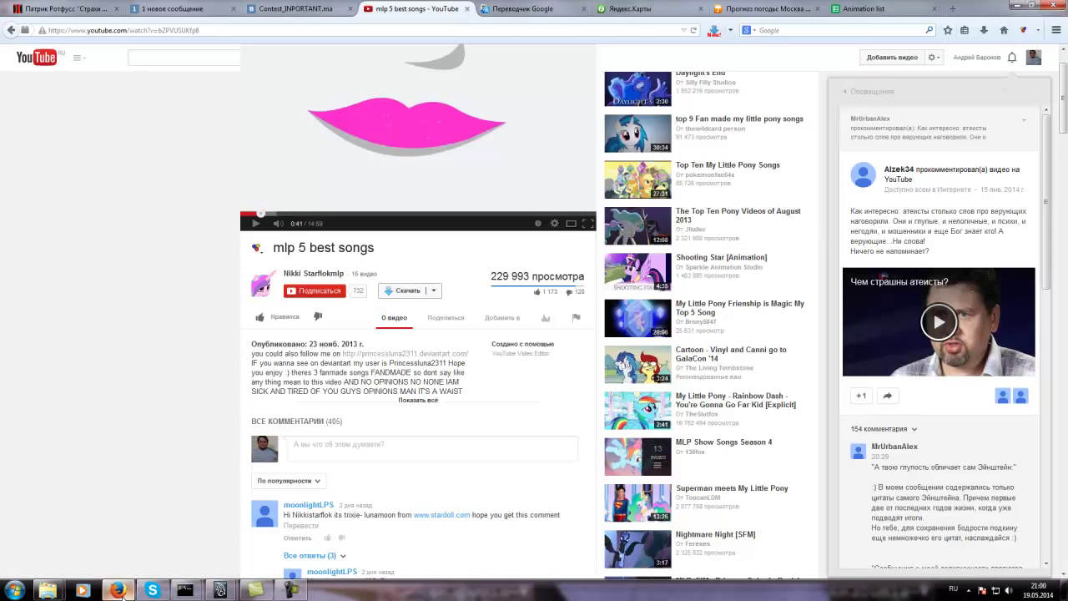
pyautogui.click(200, 8)
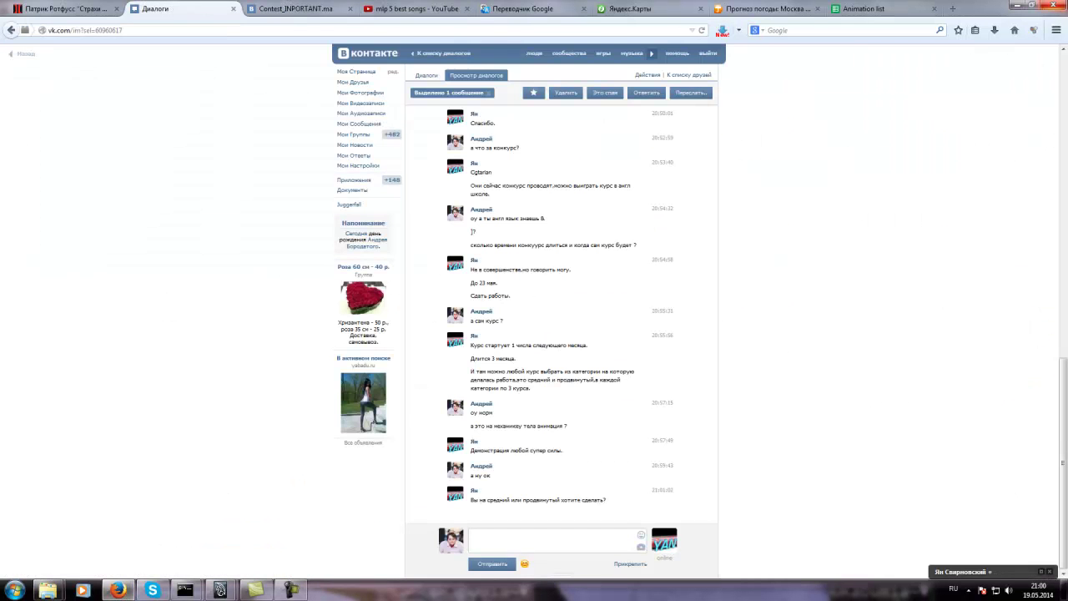
pyautogui.click(1016, 7)
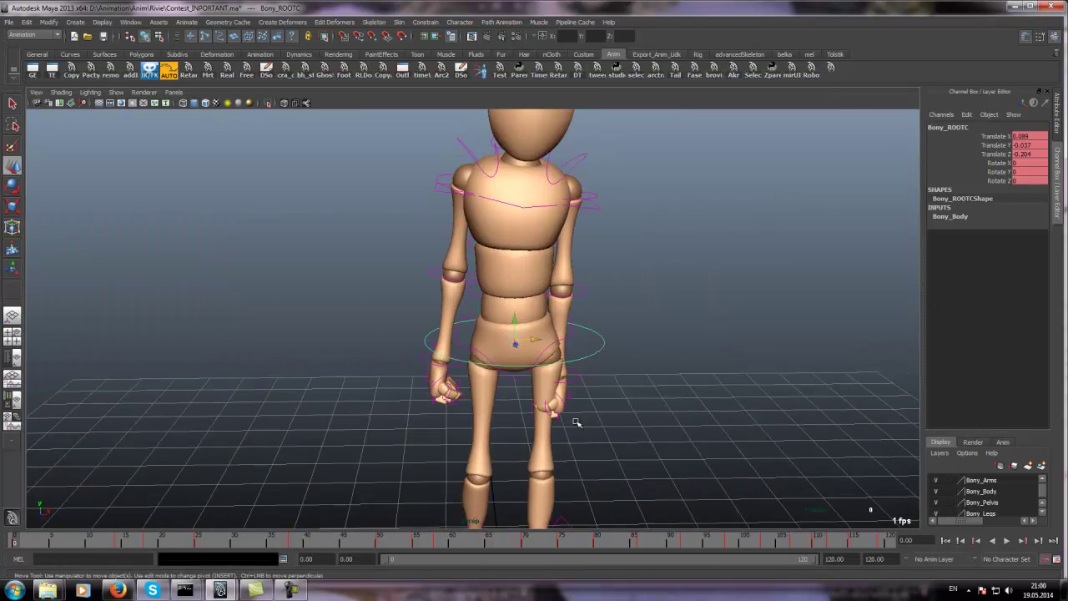
# Step: Adjust the main hip control's rotation and turn the top spine control to about 3, -6.3 and -7.1 degrees
pyautogui.keyDown('alt'); pyautogui.moveTo(443, 332); pyautogui.dragTo(601, 346); pyautogui.keyUp('alt')
pyautogui.click(601, 351)
pyautogui.click(563, 340)
pyautogui.press('e')
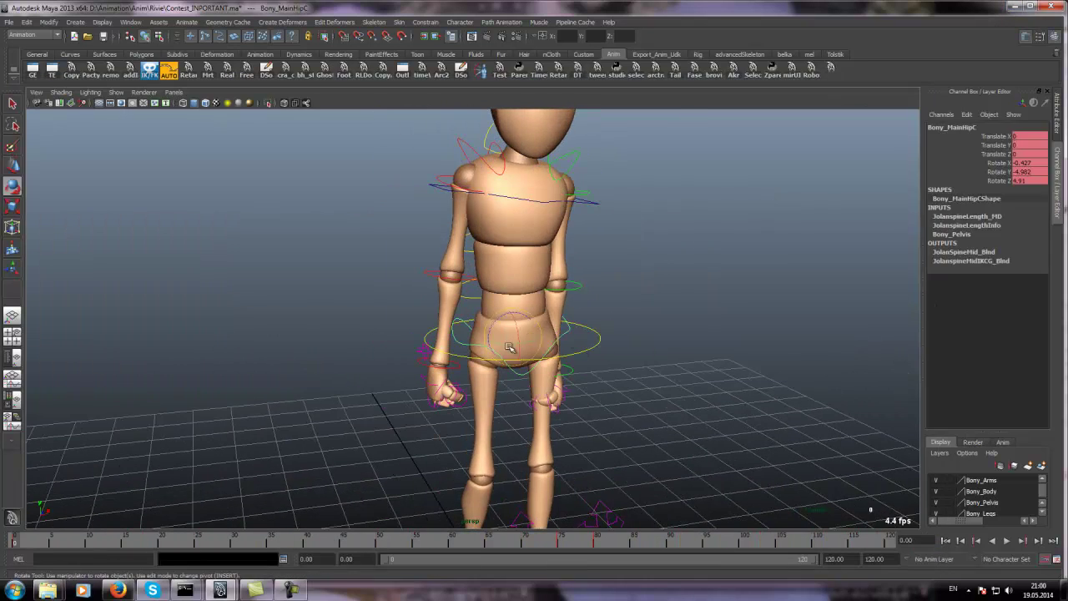
pyautogui.moveTo(515, 345); pyautogui.dragTo(512, 280)
pyautogui.click(500, 287)
pyautogui.keyDown('alt'); pyautogui.moveTo(543, 447); pyautogui.dragTo(565, 357, button='middle'); pyautogui.keyUp('alt')
pyautogui.keyDown('alt'); pyautogui.moveTo(565, 358); pyautogui.dragTo(411, 334); pyautogui.keyUp('alt')
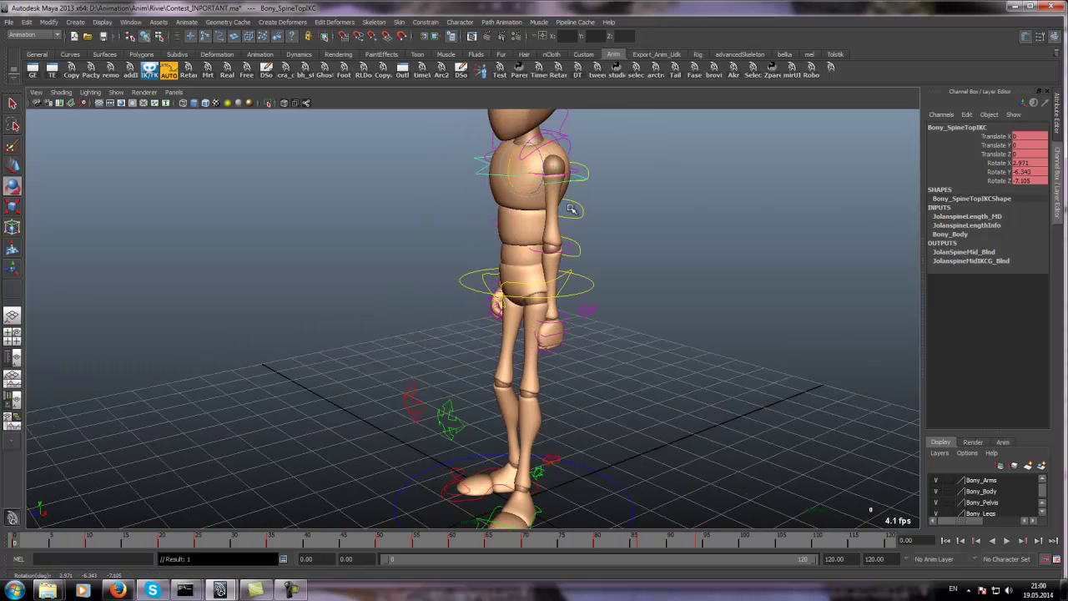
# Step: Fine-tune the rotation of the pelvis area in a side view and clear the selection
pyautogui.click(550, 253)
pyautogui.click(582, 298)
pyautogui.click(525, 320)
pyautogui.moveTo(513, 313); pyautogui.dragTo(511, 314)
pyautogui.keyDown('alt'); pyautogui.moveTo(511, 314); pyautogui.dragTo(498, 348, button='middle'); pyautogui.keyUp('alt')
pyautogui.keyDown('alt'); pyautogui.moveTo(497, 349); pyautogui.dragTo(605, 299); pyautogui.keyUp('alt')
pyautogui.click(429, 288)
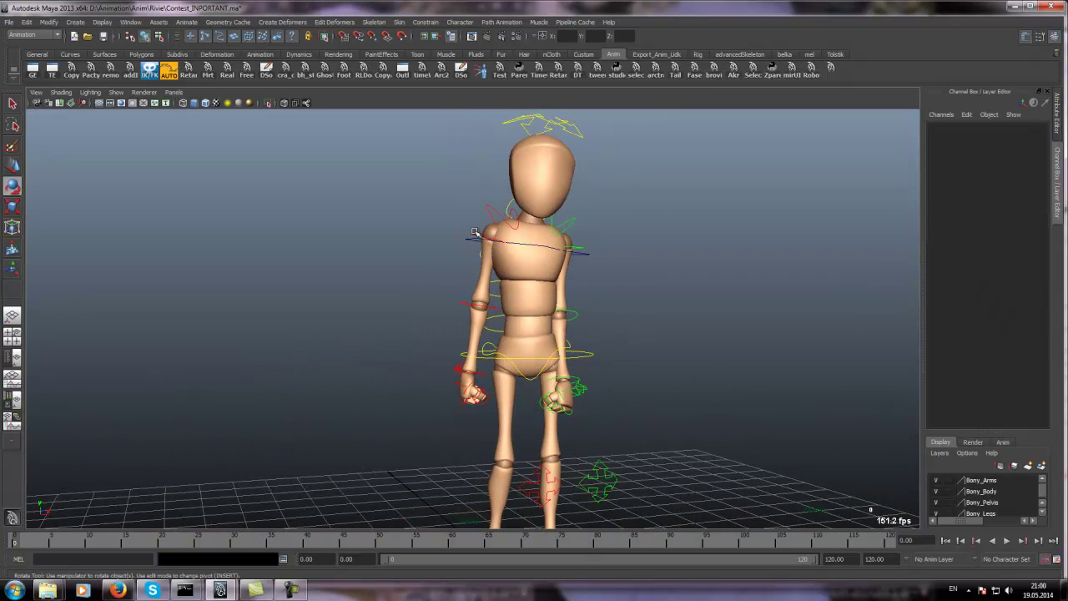
# Step: Twist the top spine control to a Rotate Y of about -13.8 and check the whole pose
pyautogui.click(483, 239)
pyautogui.moveTo(484, 240); pyautogui.dragTo(497, 239)
pyautogui.hotkey('ctrl', 'z')
pyautogui.hotkey('ctrl', 'z')
pyautogui.keyDown('alt'); pyautogui.moveTo(511, 313); pyautogui.dragTo(512, 220); pyautogui.keyUp('alt')
pyautogui.click(514, 221)
pyautogui.scroll(-5, 514, 221)
pyautogui.keyDown('alt'); pyautogui.moveTo(525, 291); pyautogui.dragTo(349, 394); pyautogui.keyUp('alt')
pyautogui.moveTo(32, 536)
pyautogui.mouseDown()
pyautogui.moveTo(341, 541)
pyautogui.moveTo(14, 538)
pyautogui.mouseUp()
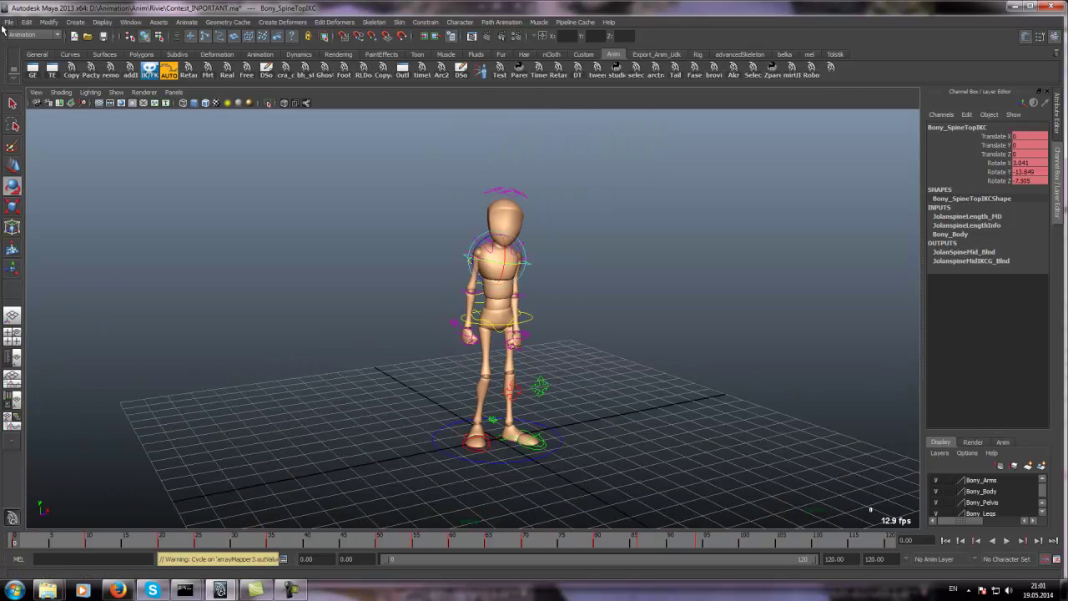
# Step: Reopen Contest_INPORTANT.ma from the recent files, discarding the unsaved pose changes
pyautogui.click(8, 23)
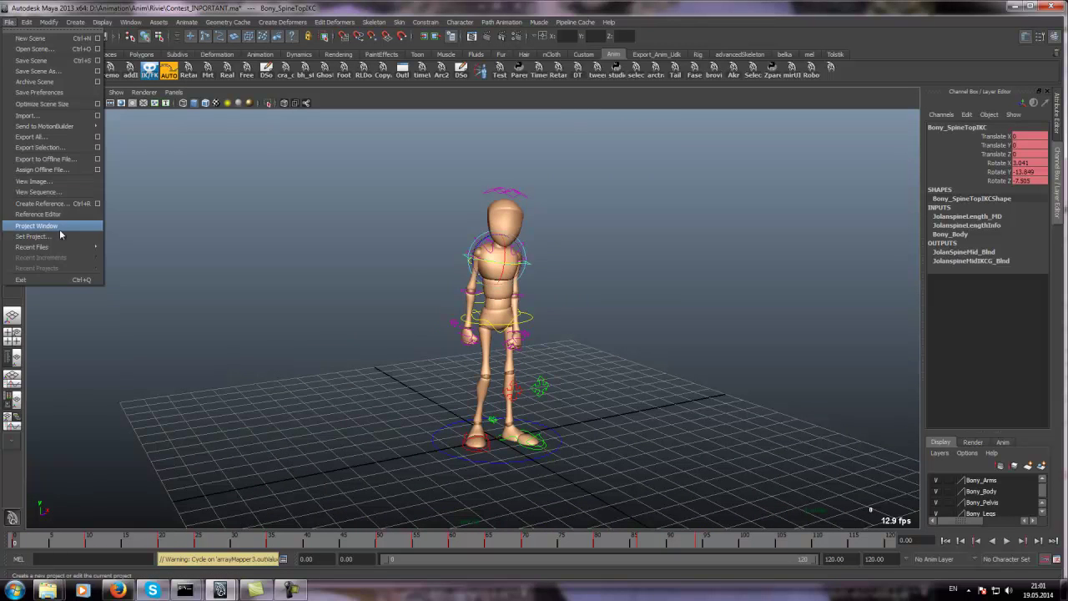
pyautogui.moveTo(70, 248)
pyautogui.click(125, 248)
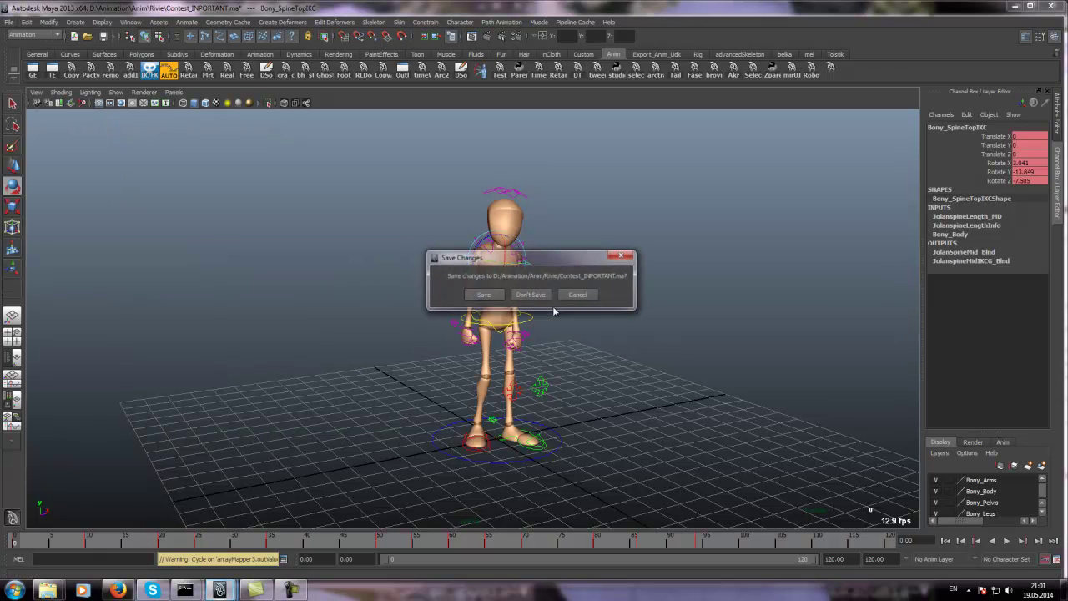
pyautogui.click(546, 302)
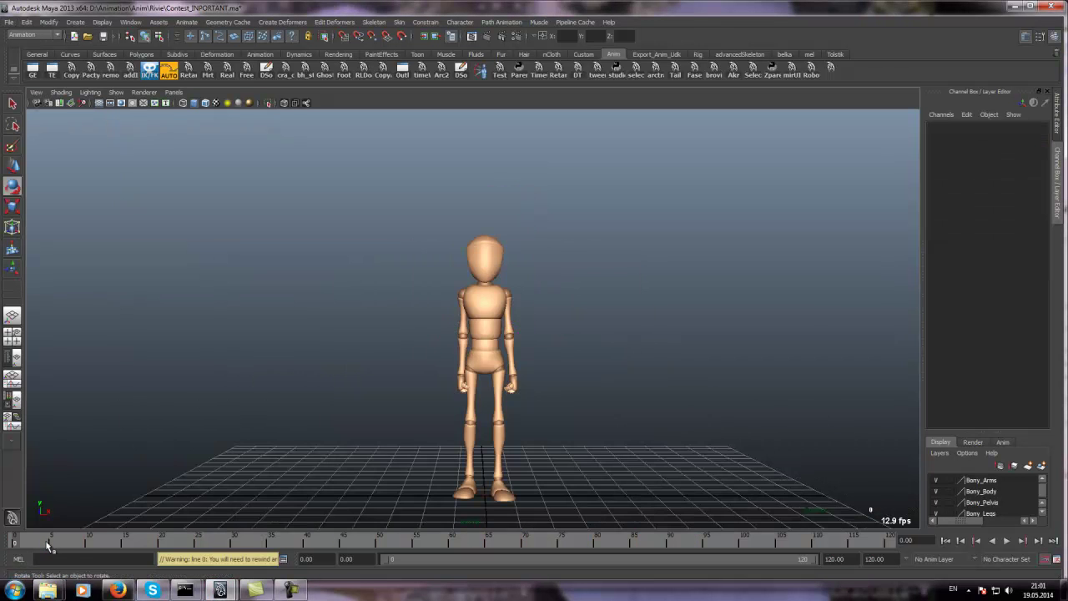
# Step: Play the full animation in the perspective view and examine the character's motion from the side
pyautogui.click(1008, 540)
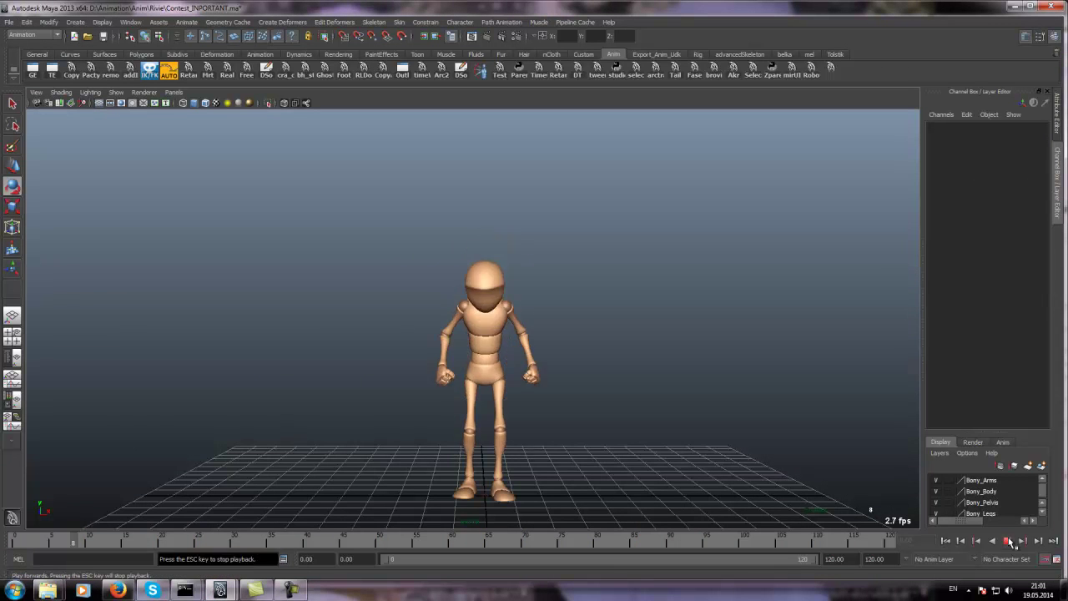
pyautogui.click(176, 93)
pyautogui.click(270, 104)
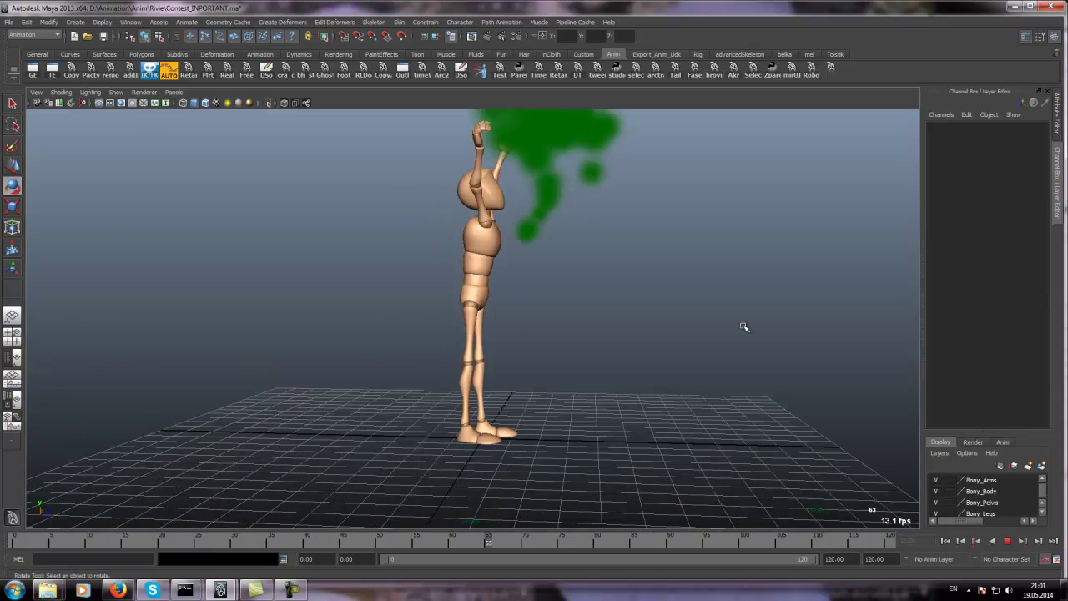
pyautogui.click(1007, 542)
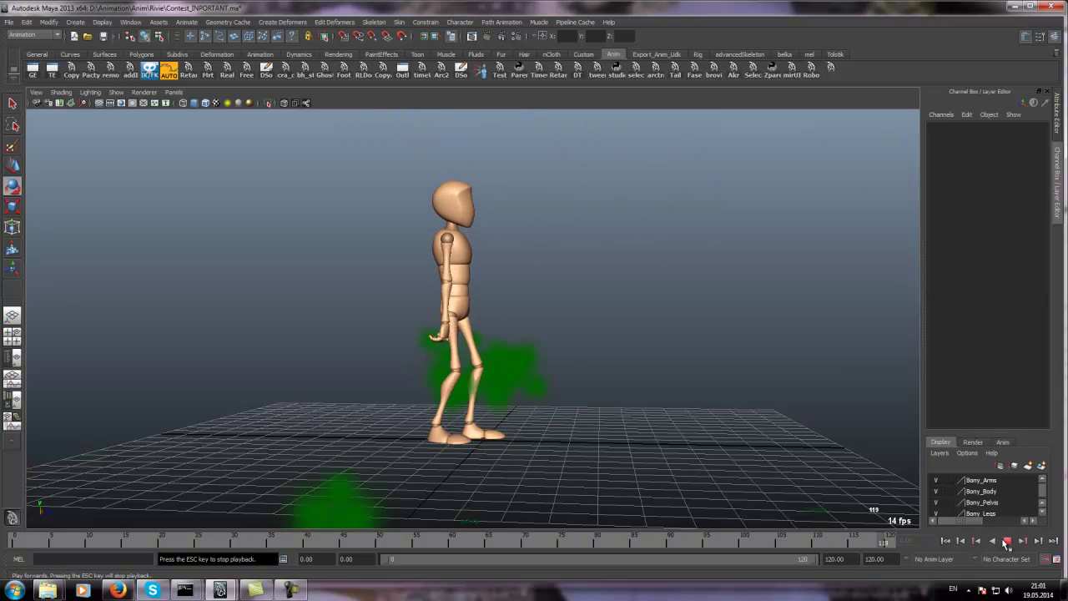
pyautogui.click(1007, 542)
# Step: Replay the animation from the first frame and scrub to the crouch at frame 8
pyautogui.hotkey('alt', 'shift', 'v')
pyautogui.hotkey('alt', 'v')
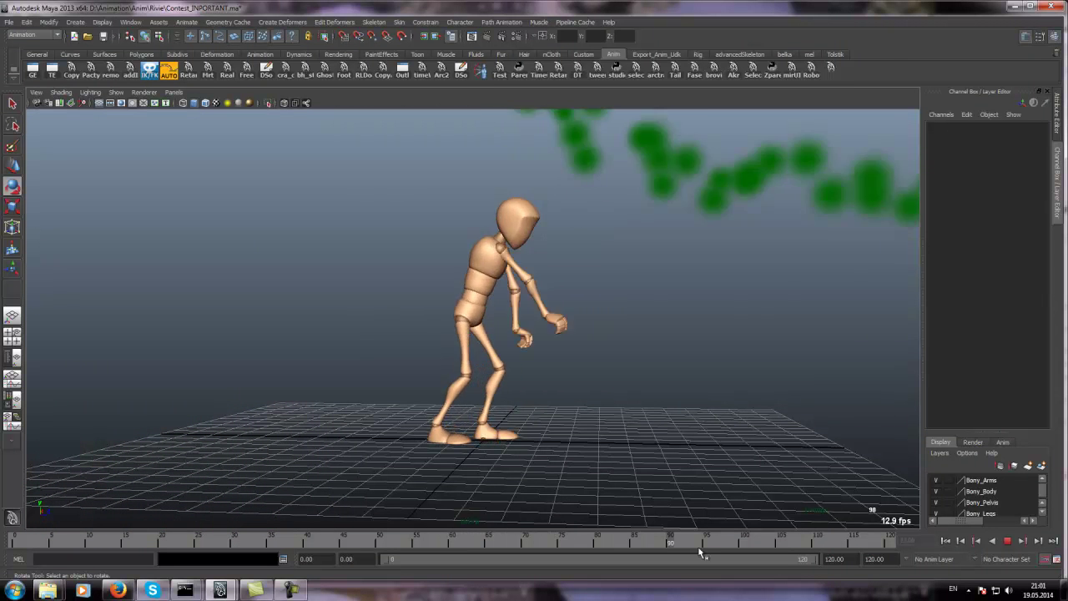
pyautogui.press('Escape')
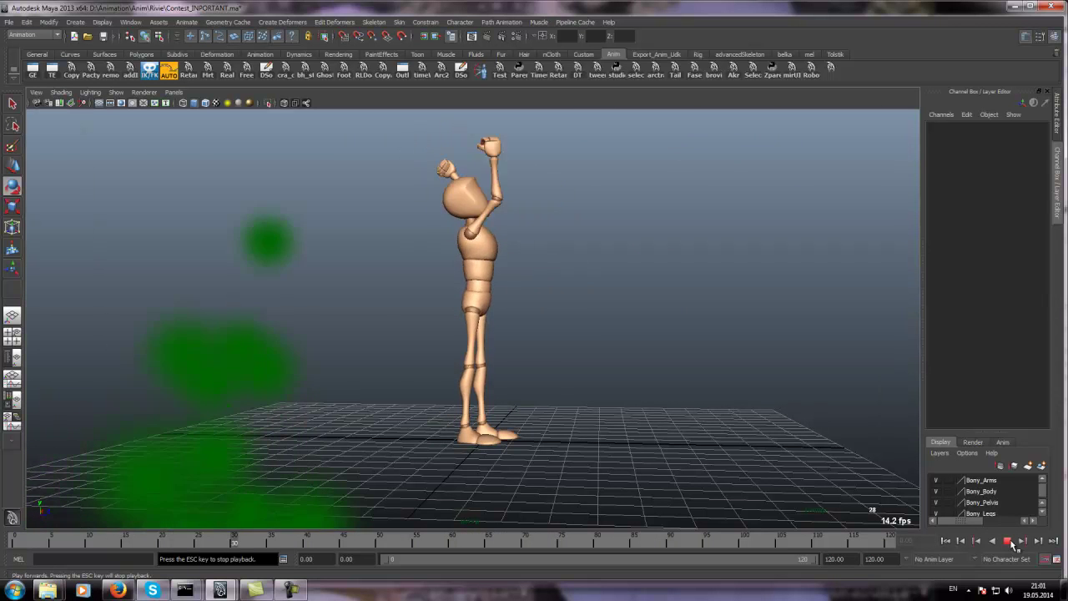
pyautogui.click(1012, 544)
pyautogui.click(15, 542)
pyautogui.moveTo(36, 528)
pyautogui.mouseDown()
pyautogui.moveTo(102, 544)
pyautogui.moveTo(65, 535)
pyautogui.mouseUp()
# Step: Show NURBS curves in the viewport and select all of the character's rig controls
pyautogui.click(115, 90)
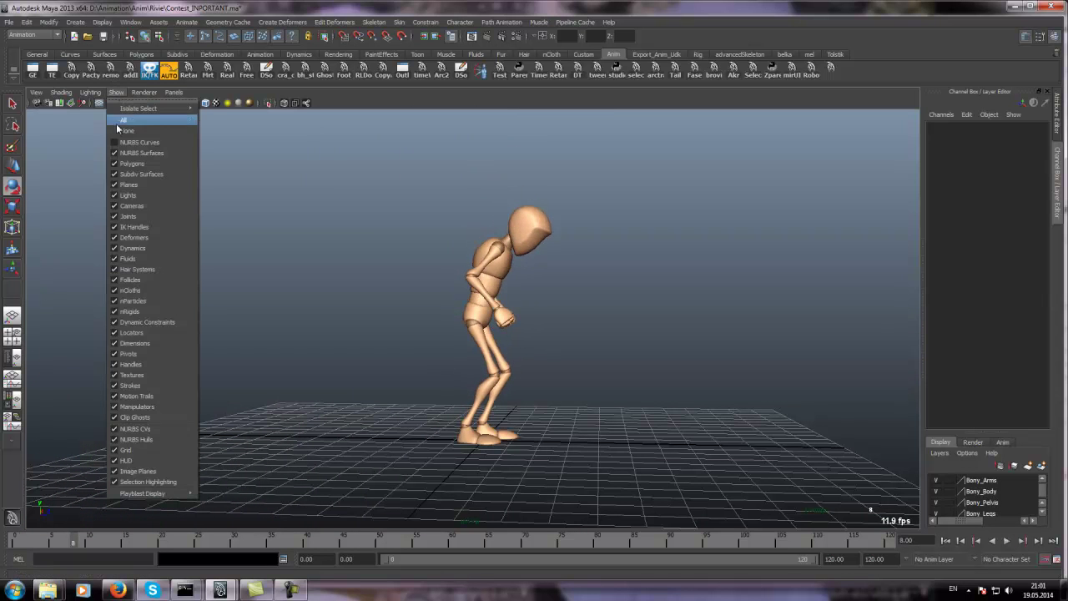
pyautogui.click(142, 140)
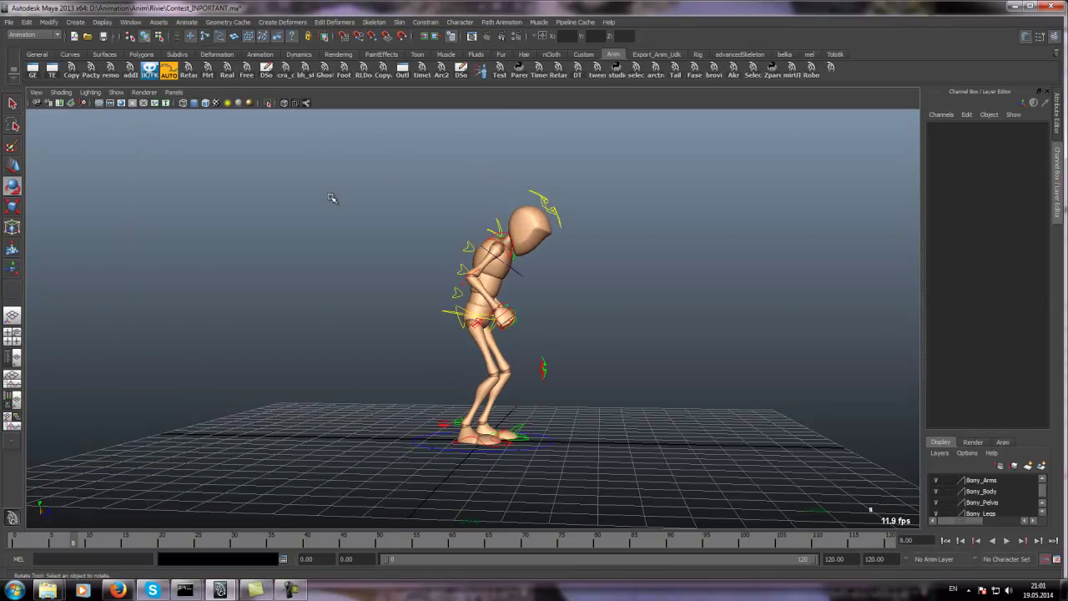
pyautogui.moveTo(354, 170); pyautogui.dragTo(616, 468)
pyautogui.scroll(3, 517, 291)
pyautogui.moveTo(72, 543); pyautogui.dragTo(146, 538)
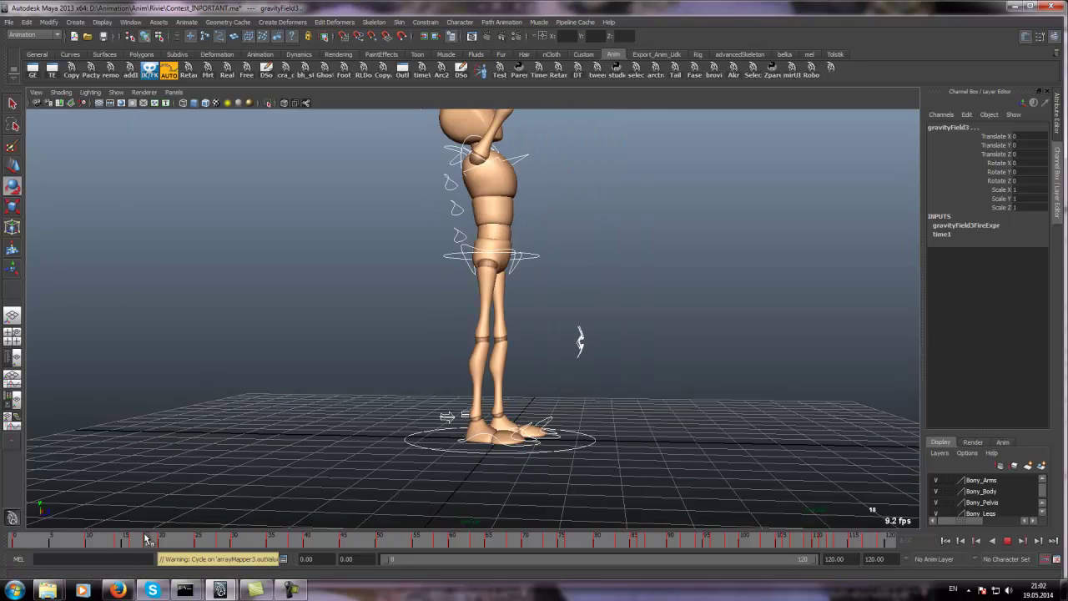
# Step: Switch to Firefox to read the latest contest messages in the VK chat, and return to Maya
pyautogui.click(118, 590)
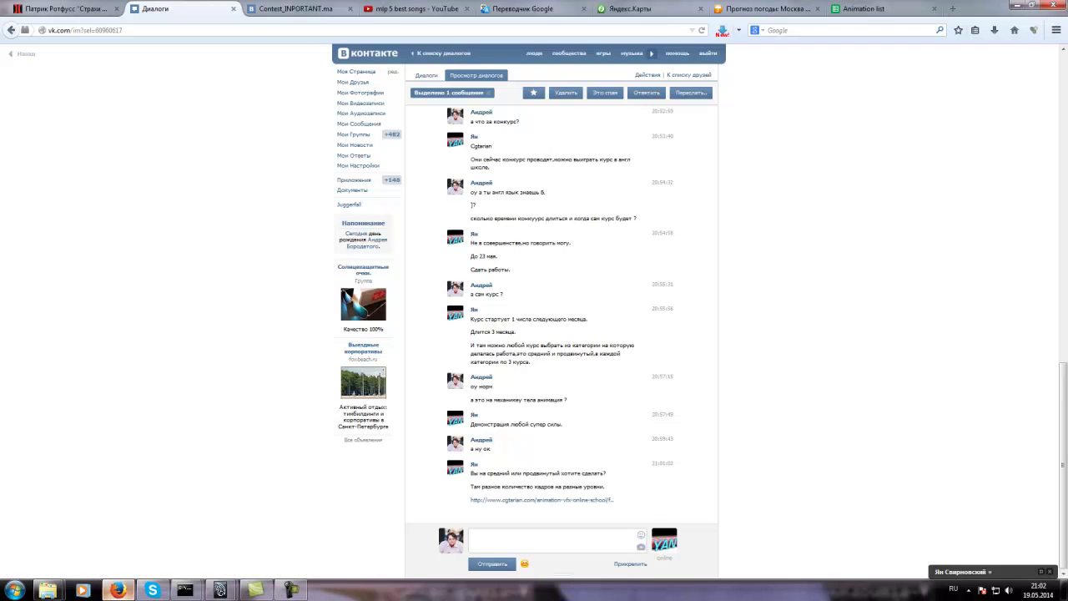
pyautogui.click(117, 590)
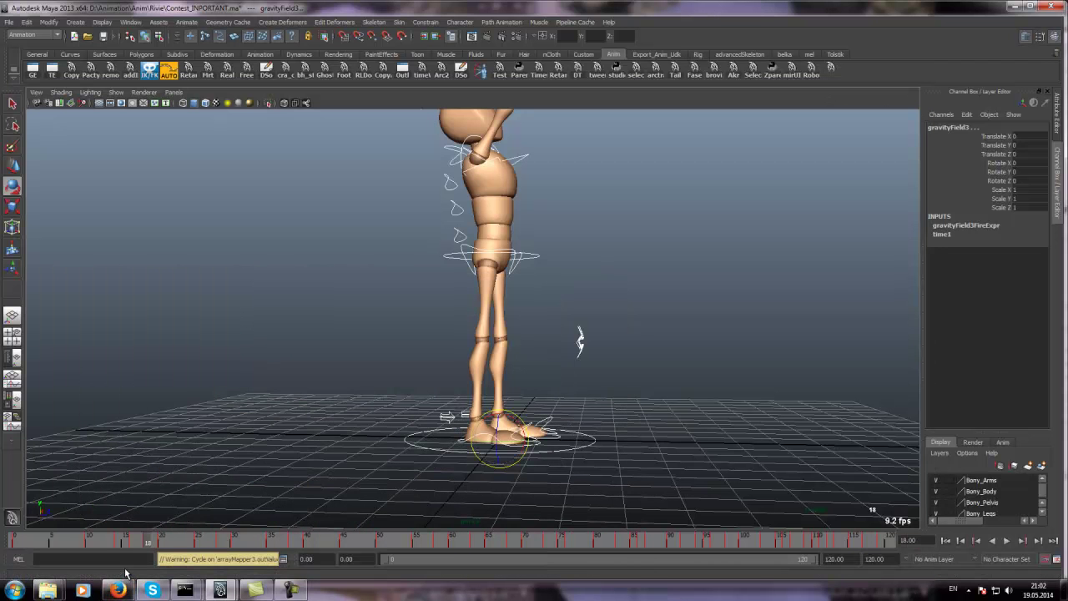
# Step: Review the opening crouch and arm raise up to about frame 18, keeping all rig controls selected
pyautogui.hotkey('alt', 'v')
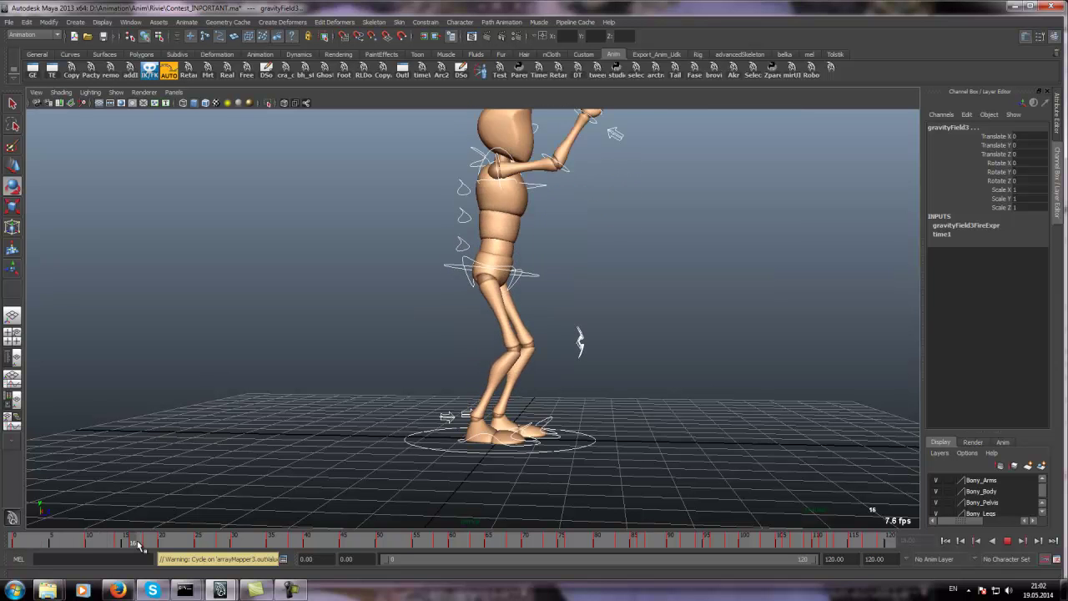
pyautogui.hotkey('alt', 'v')
pyautogui.scroll(-5, 229, 262)
pyautogui.click(310, 177)
pyautogui.hotkey('ctrl', 'z')
pyautogui.hotkey('ctrl', 'z')
pyautogui.hotkey('ctrl', 'z')
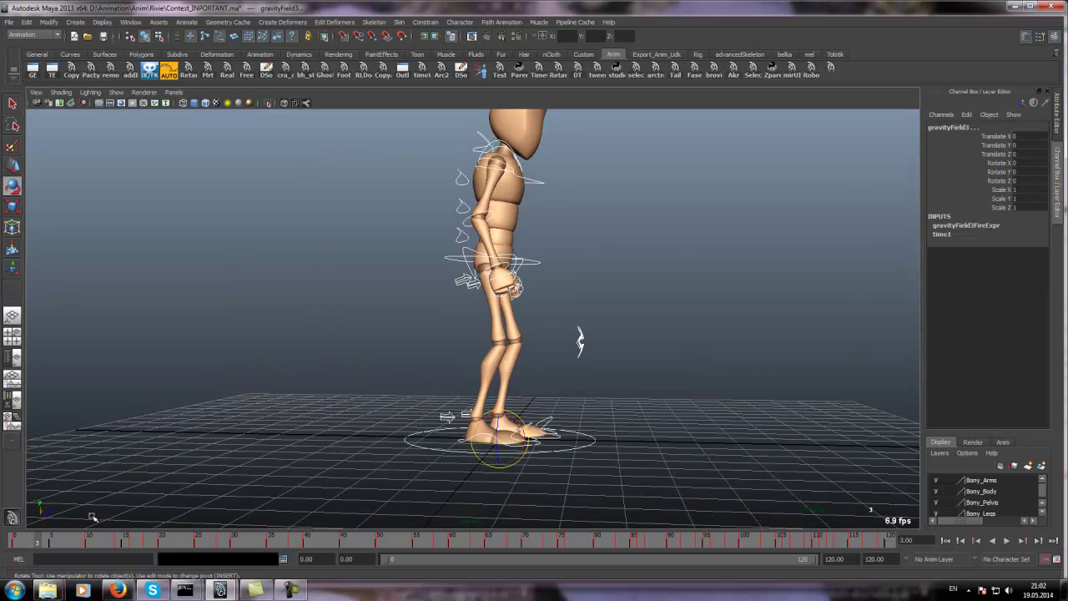
# Step: Shift the keys of all selected controls from frame 10 to frame 8
pyautogui.scroll(-4, 162, 326)
pyautogui.moveTo(374, 152); pyautogui.dragTo(607, 434)
pyautogui.scroll(3, 243, 467)
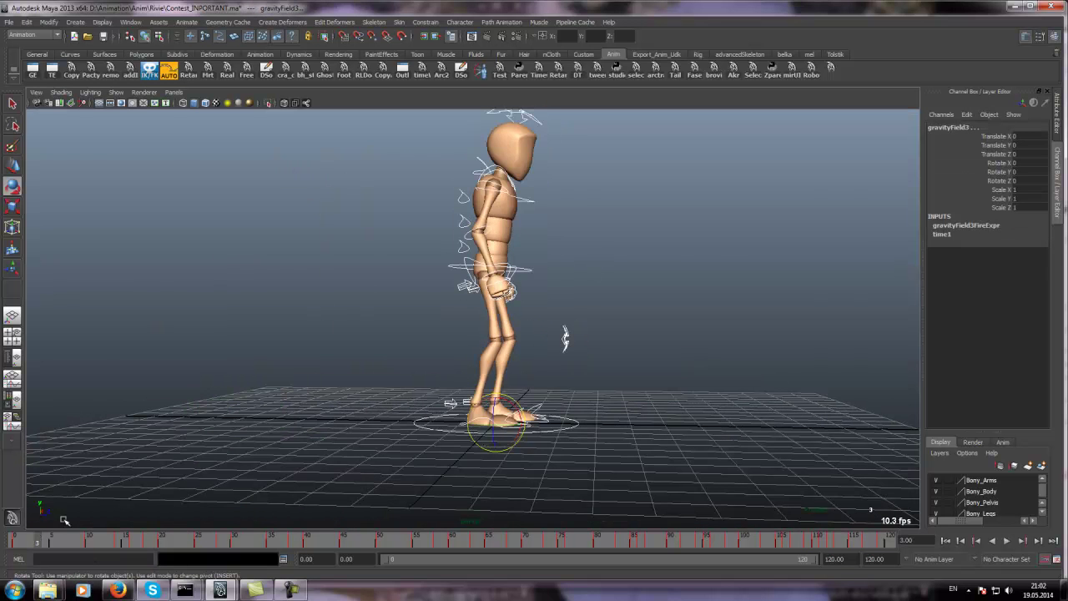
pyautogui.click(89, 543)
pyautogui.moveTo(88, 541); pyautogui.dragTo(74, 542)
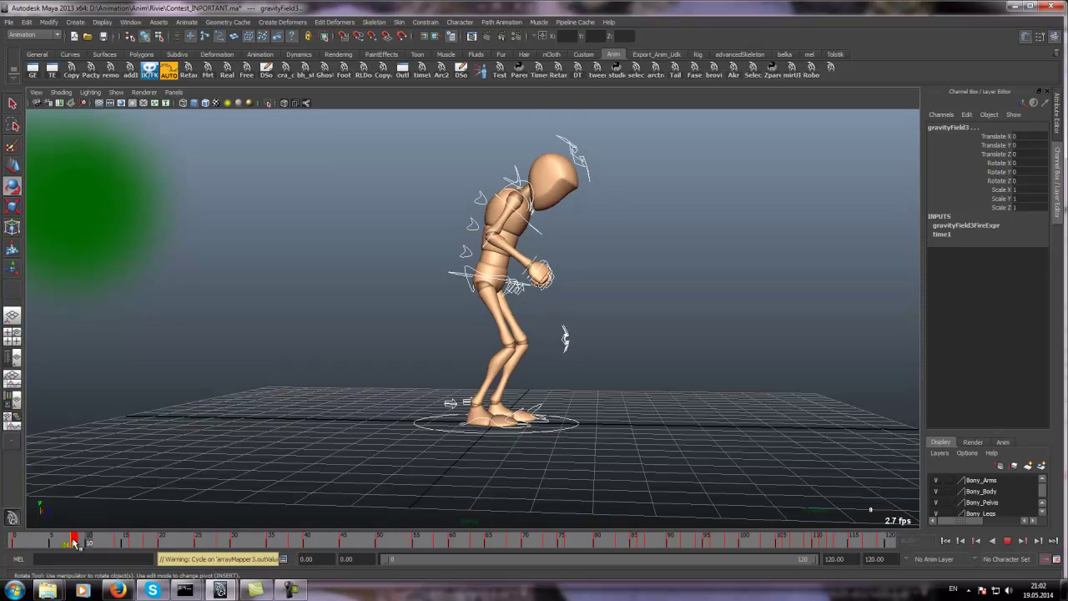
# Step: Play the animation from the first frame and examine its timing from the side and front
pyautogui.click(17, 542)
pyautogui.hotkey('alt', 'v')
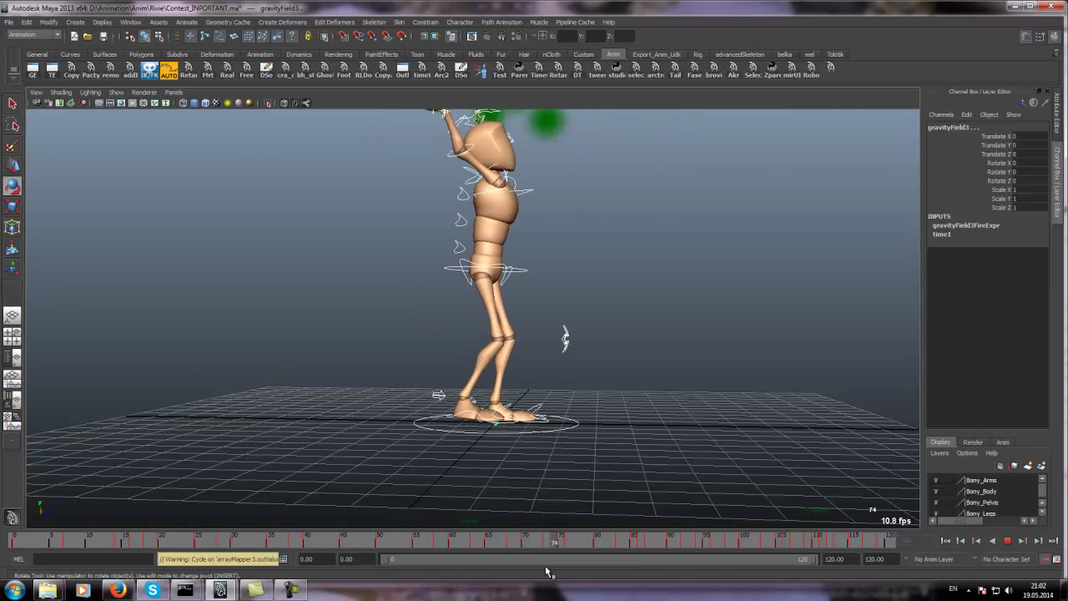
pyautogui.click(891, 542)
pyautogui.click(1005, 541)
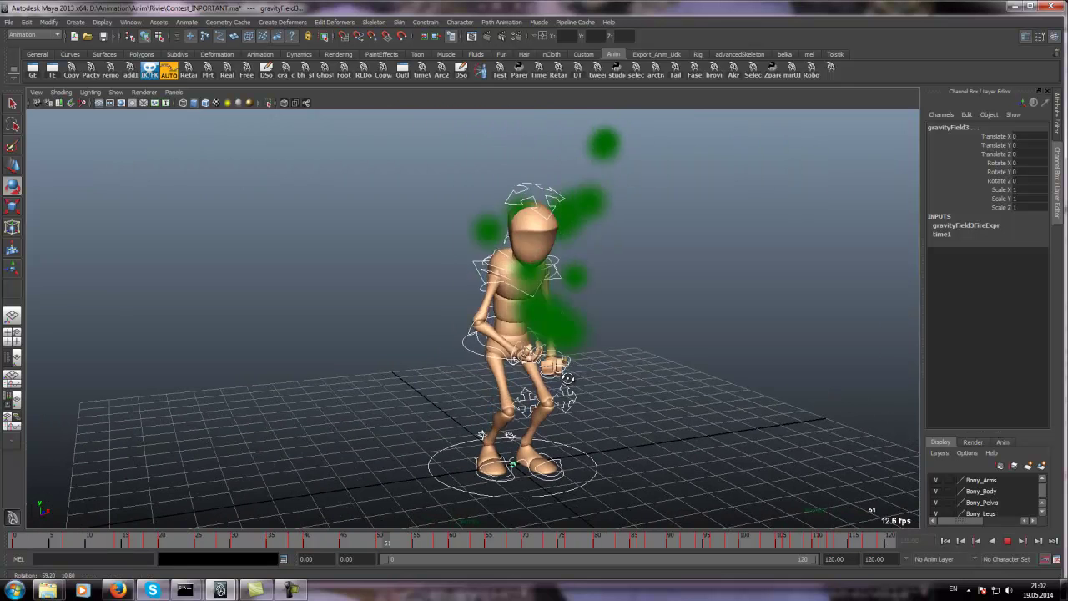
pyautogui.click(1011, 542)
# Step: Display the root control's Translate Y curve in the Graph Editor and play the animation from the first frame
pyautogui.press('w')
pyautogui.click(465, 310)
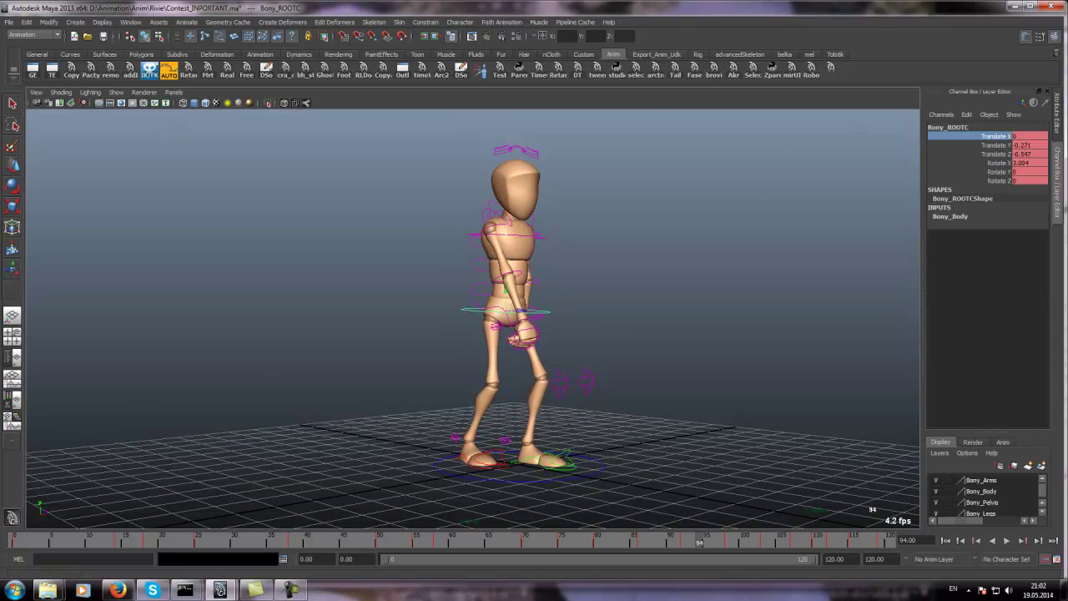
pyautogui.click(33, 72)
pyautogui.scroll(2, 378, 328)
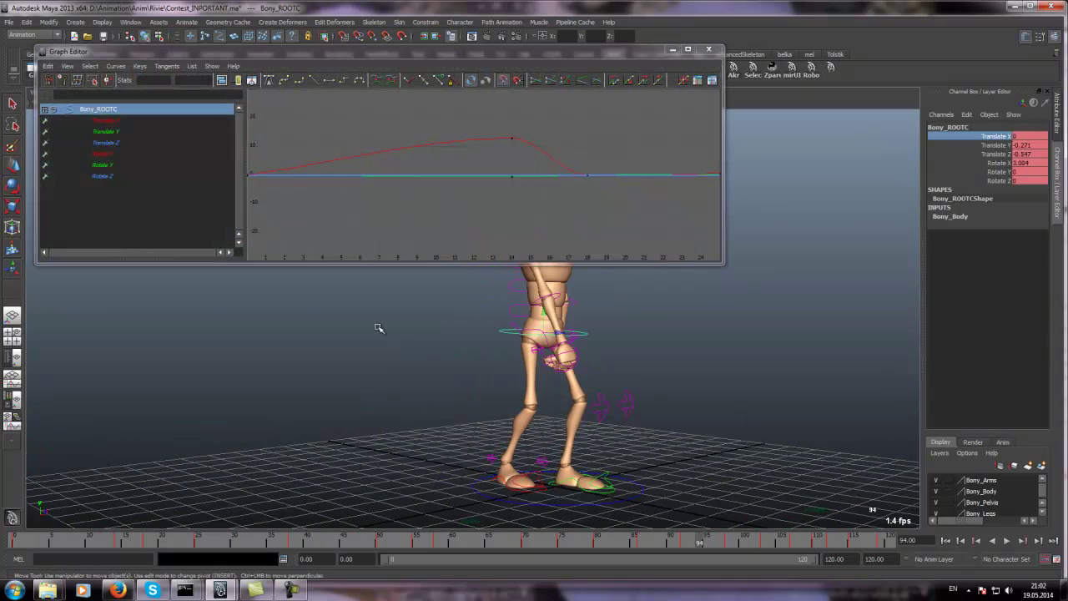
pyautogui.click(96, 131)
pyautogui.press('f')
pyautogui.click(16, 542)
pyautogui.hotkey('alt', 'v')
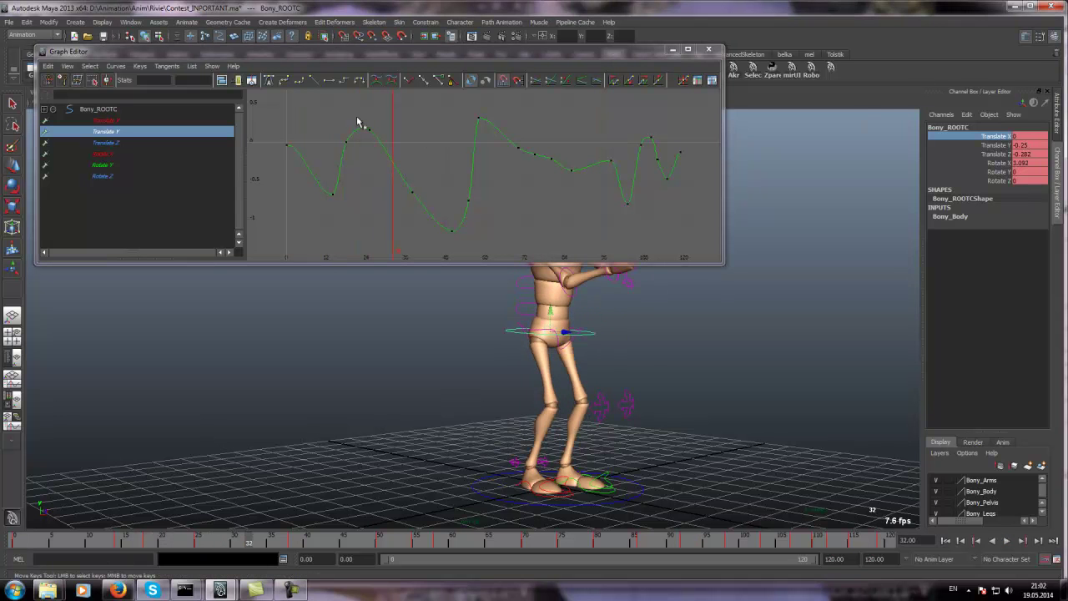
# Step: Inspect the root's Translate Y keys at frames 38 and 25, checking them against the body's descent
pyautogui.moveTo(345, 117); pyautogui.dragTo(390, 135)
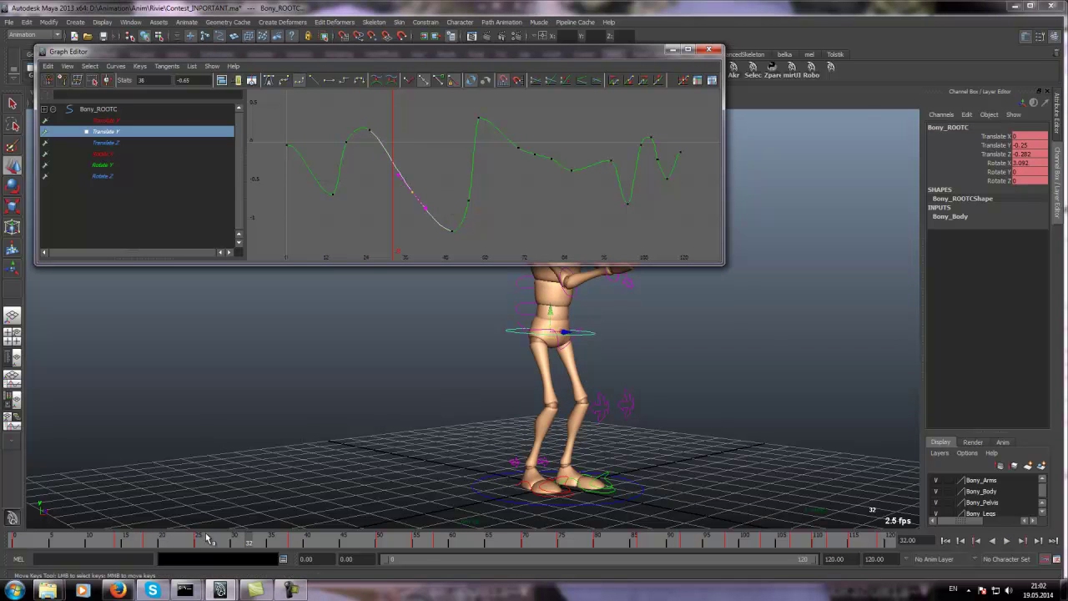
pyautogui.hotkey('alt', 'v')
pyautogui.moveTo(243, 534); pyautogui.dragTo(196, 534)
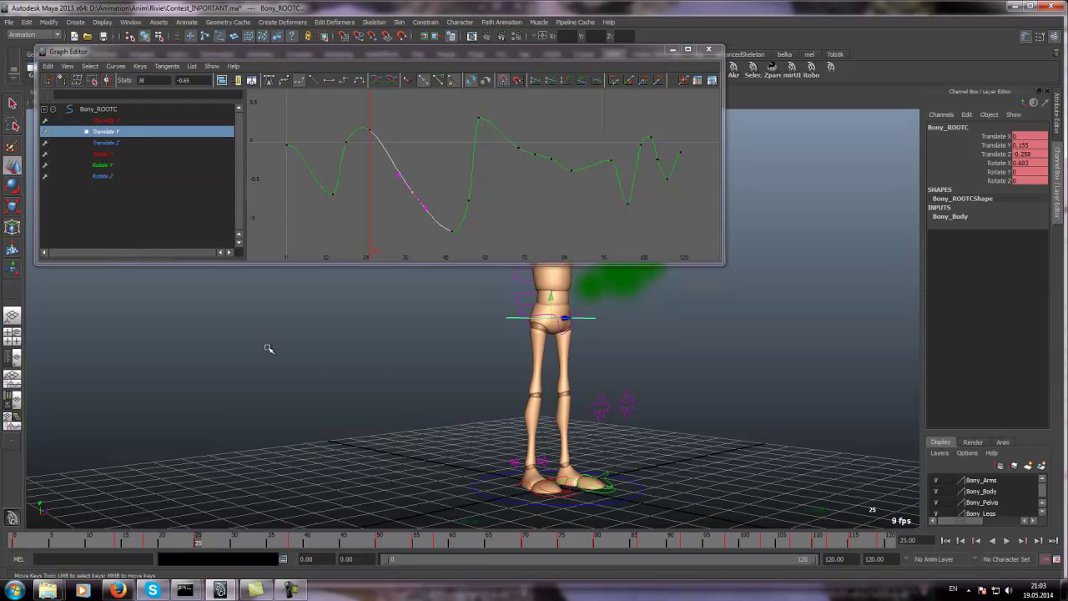
pyautogui.click(368, 118)
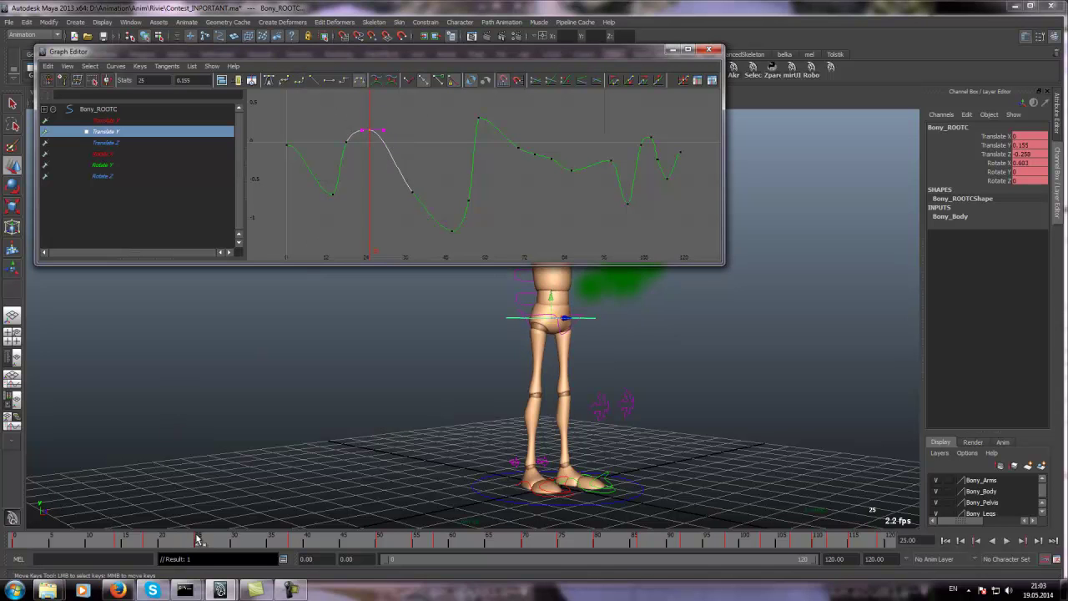
pyautogui.hotkey('alt', 'v')
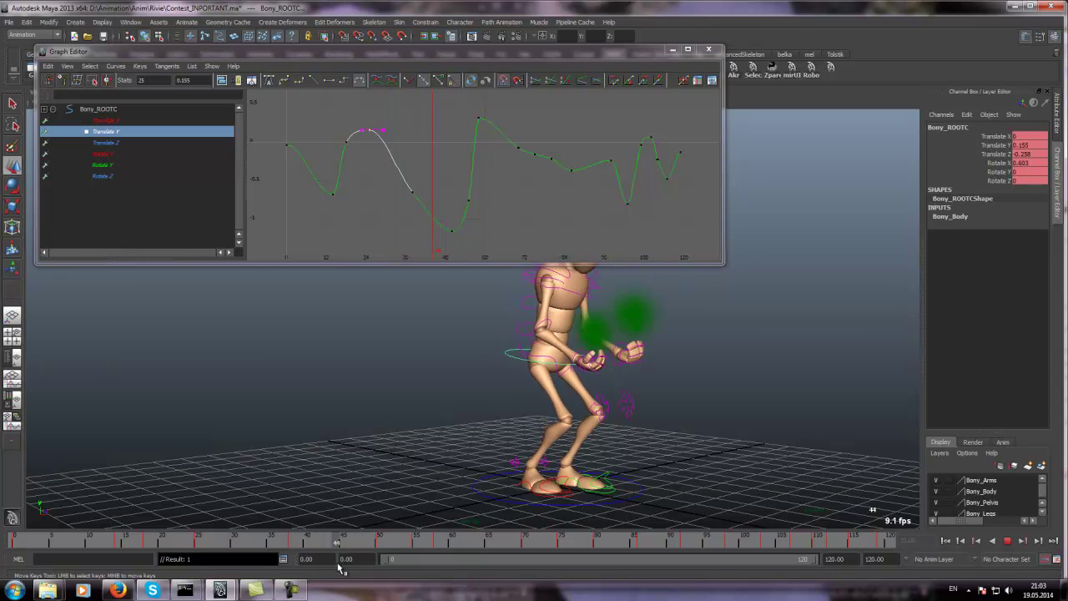
# Step: Add a root key at frame 44, lower its Translate Y value to -1.141, and replay the drop into the crouch
pyautogui.moveTo(411, 200); pyautogui.dragTo(442, 226)
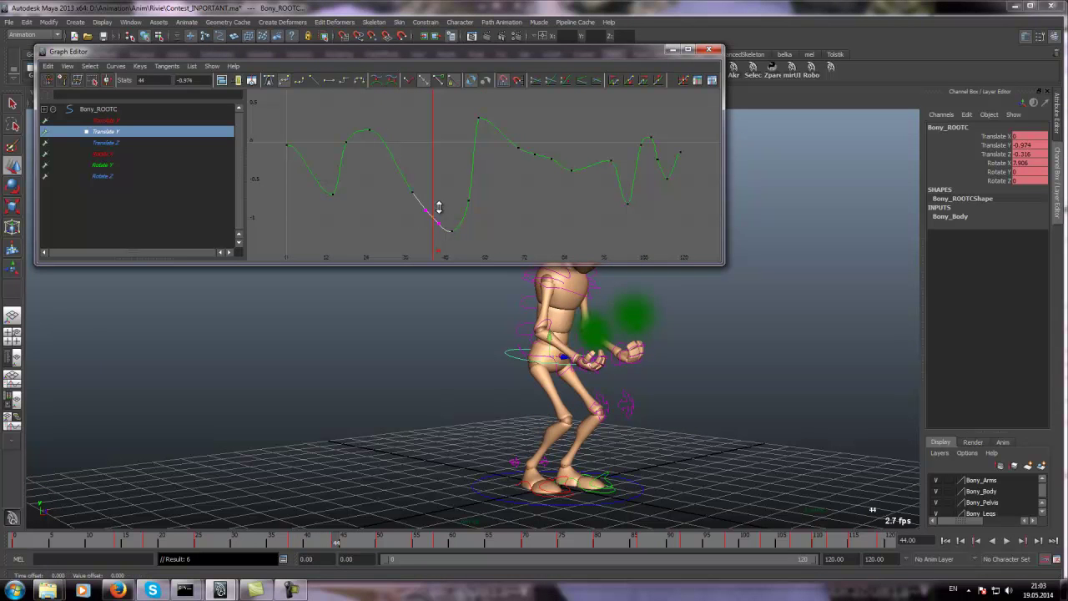
pyautogui.hotkey('alt', 'v')
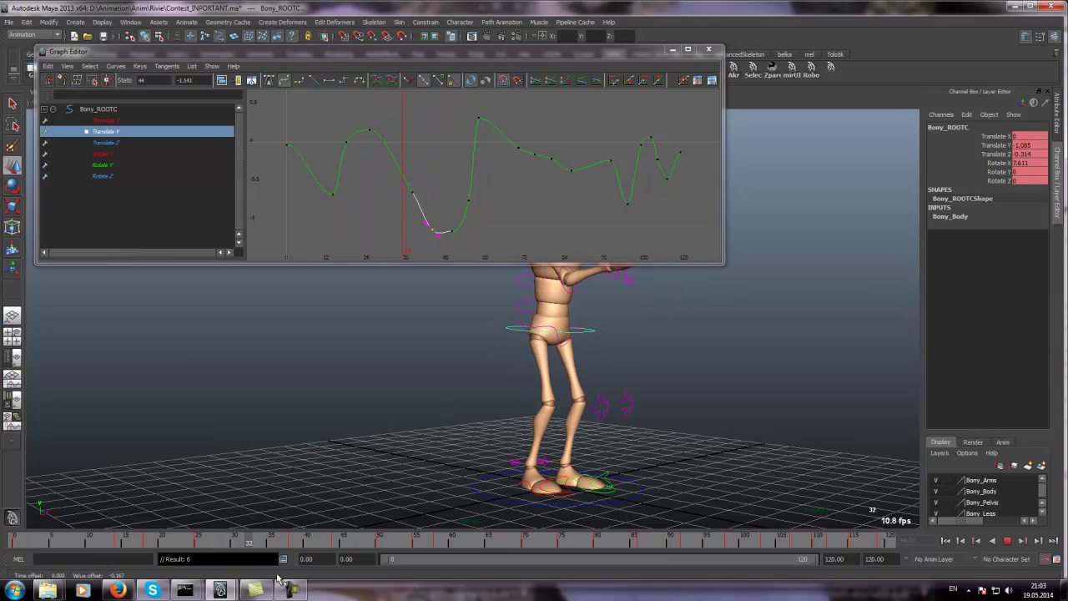
pyautogui.keyDown('alt'); pyautogui.moveTo(385, 451); pyautogui.dragTo(444, 432); pyautogui.keyUp('alt')
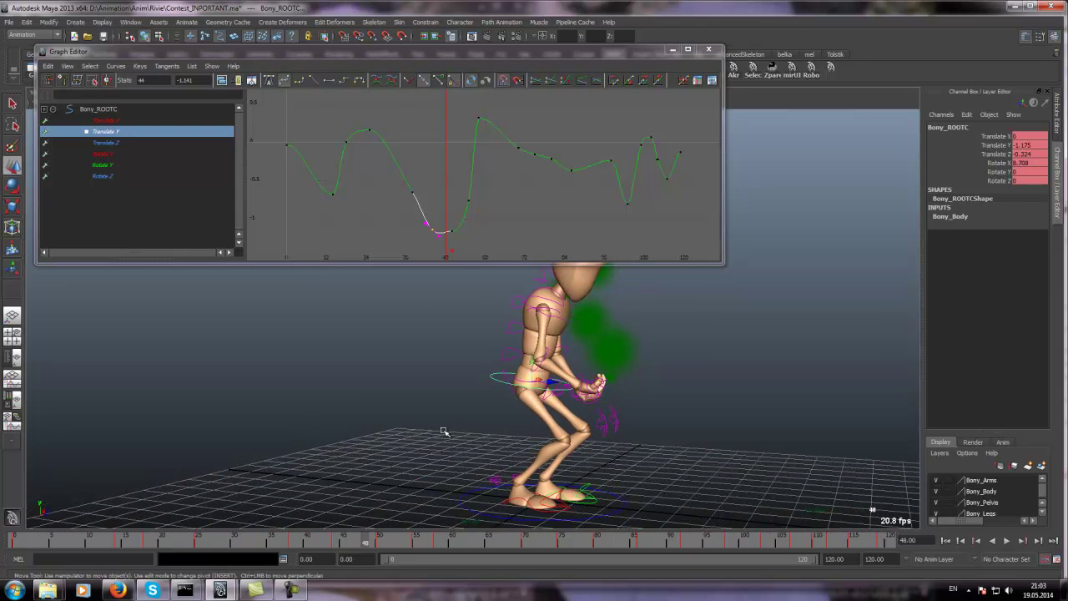
pyautogui.click(312, 547)
pyautogui.hotkey('alt', 'v')
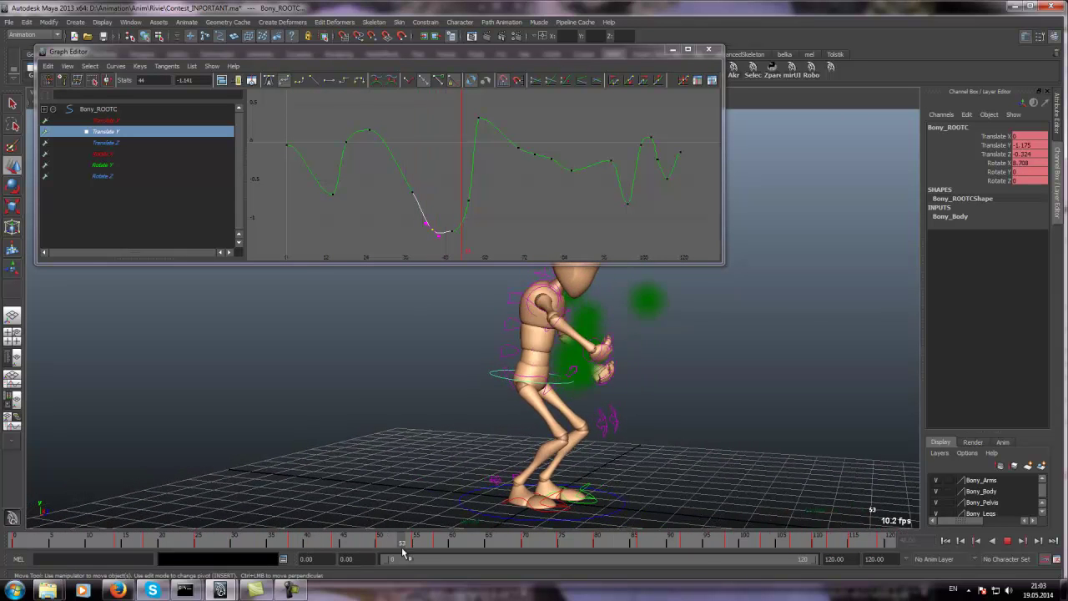
pyautogui.moveTo(401, 552); pyautogui.dragTo(409, 551)
# Step: Select all of the rig controls and play the animation from the side to review the overall timing
pyautogui.scroll(-2, 470, 409)
pyautogui.keyDown('alt'); pyautogui.moveTo(470, 408); pyautogui.dragTo(427, 397); pyautogui.keyUp('alt')
pyautogui.click(437, 302)
pyautogui.moveTo(451, 286); pyautogui.dragTo(506, 480)
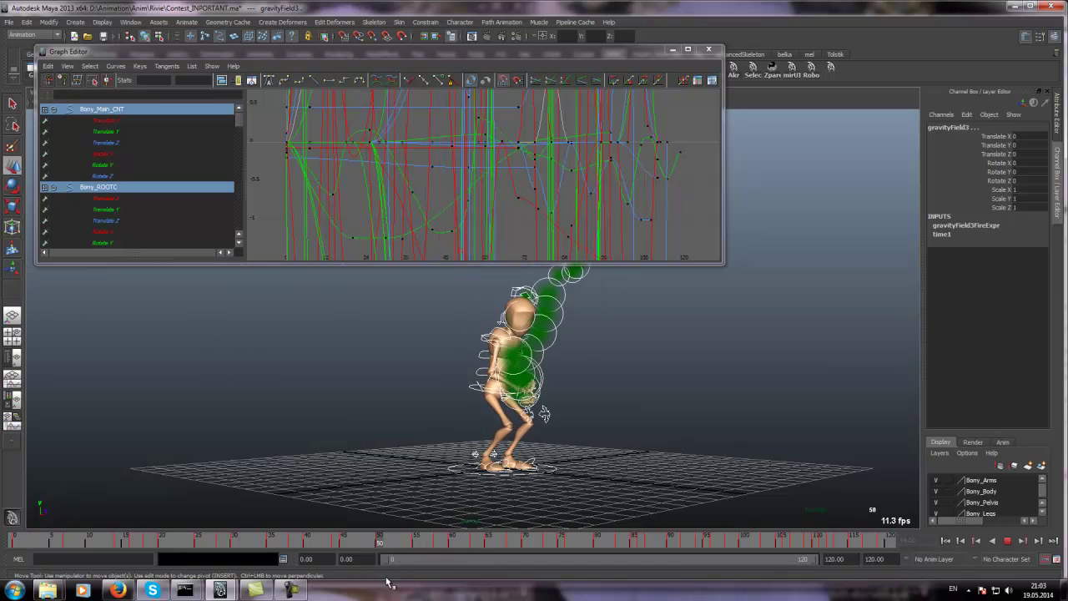
pyautogui.click(991, 541)
pyautogui.keyDown('alt'); pyautogui.moveTo(590, 397); pyautogui.dragTo(661, 395); pyautogui.keyUp('alt')
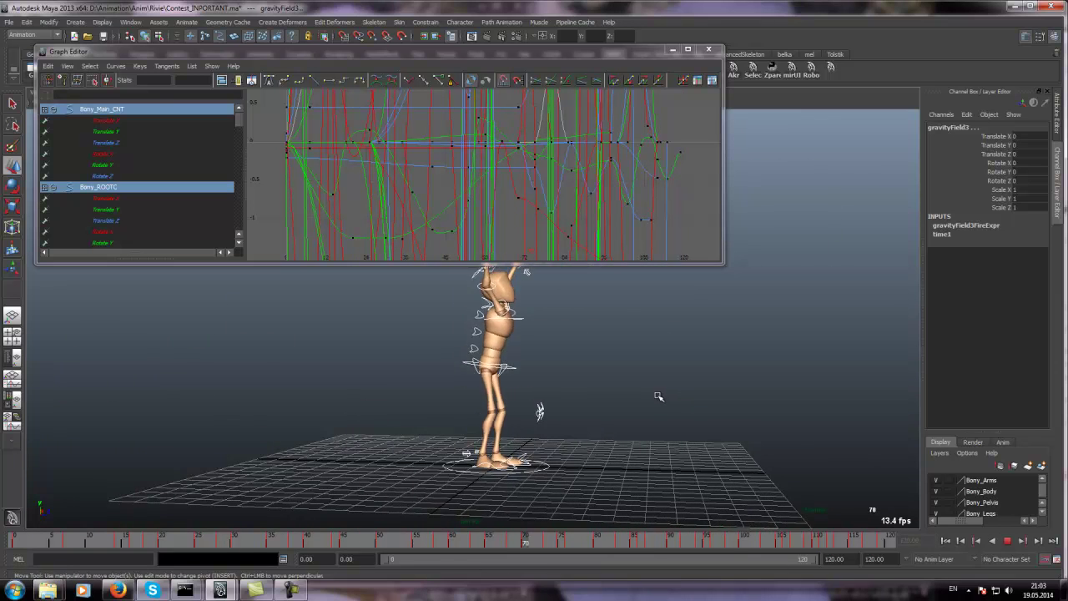
pyautogui.click(1010, 542)
pyautogui.scroll(3, 532, 446)
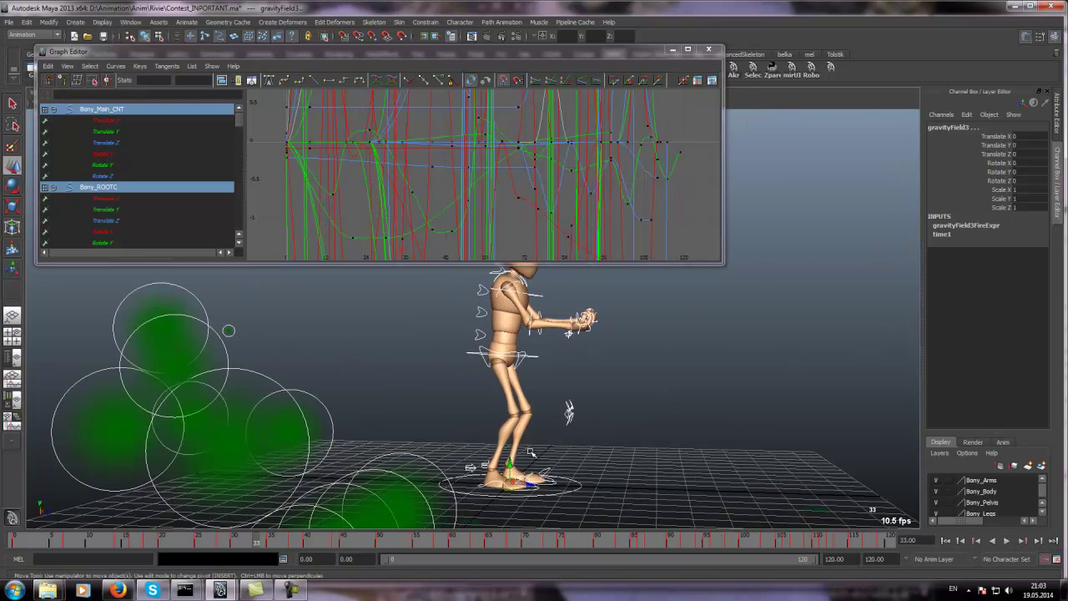
# Step: Select the right foot control and examine its step around frames 76 to 87, ending with a front view
pyautogui.click(471, 460)
pyautogui.click(498, 481)
pyautogui.hotkey('alt', 'v')
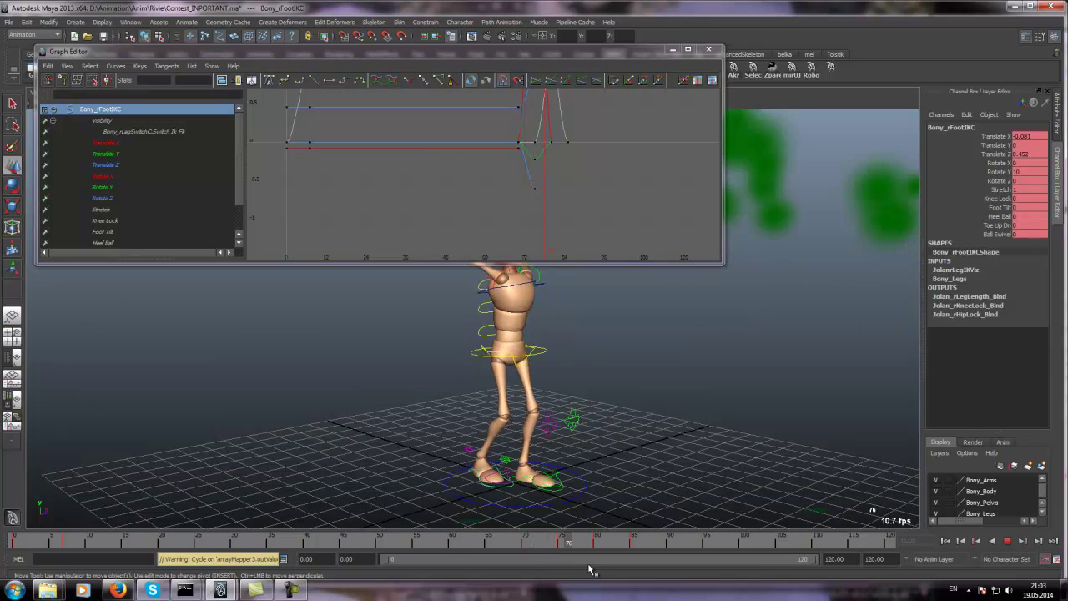
pyautogui.hotkey('alt', 'v')
pyautogui.keyDown('alt'); pyautogui.moveTo(624, 446); pyautogui.dragTo(510, 408); pyautogui.keyUp('alt')
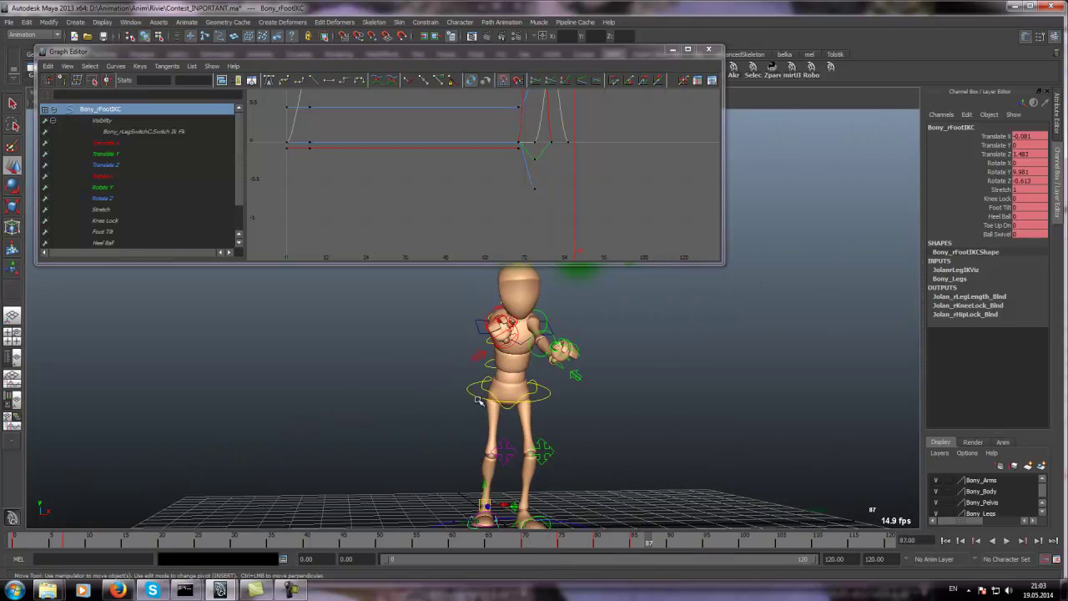
# Step: Select the root control and review the body's weight shift around frame 74 from the front
pyautogui.click(477, 400)
pyautogui.click(476, 398)
pyautogui.keyDown('alt'); pyautogui.moveTo(493, 409); pyautogui.dragTo(485, 385, button='middle'); pyautogui.keyUp('alt')
pyautogui.click(537, 543)
pyautogui.hotkey('alt', 'v')
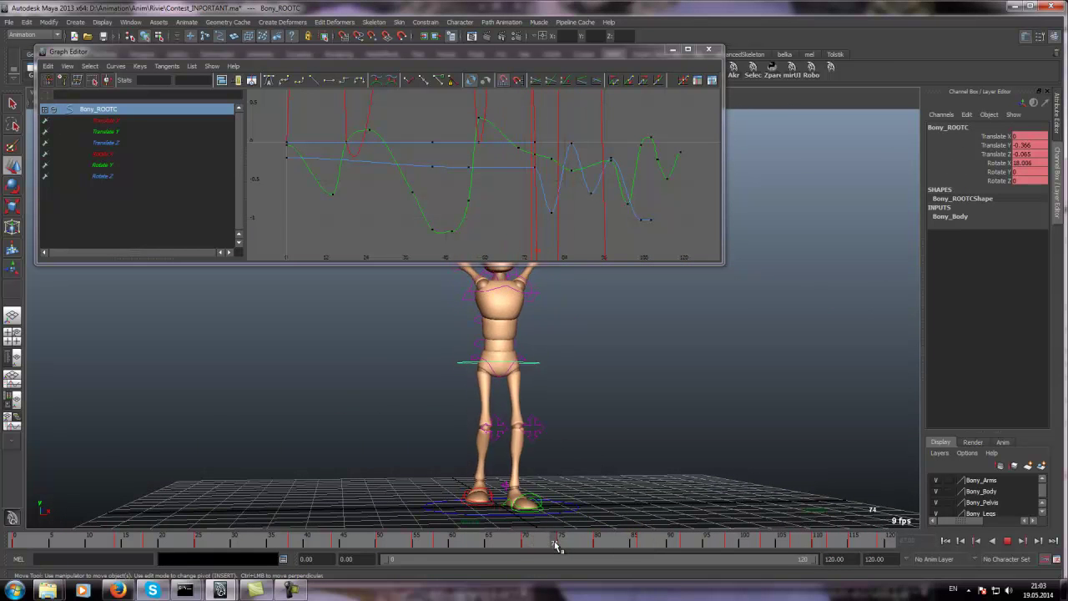
# Step: Try tilting the main hip control and counter-tilting the top spine control at frame 76
pyautogui.click(564, 545)
pyautogui.click(550, 372)
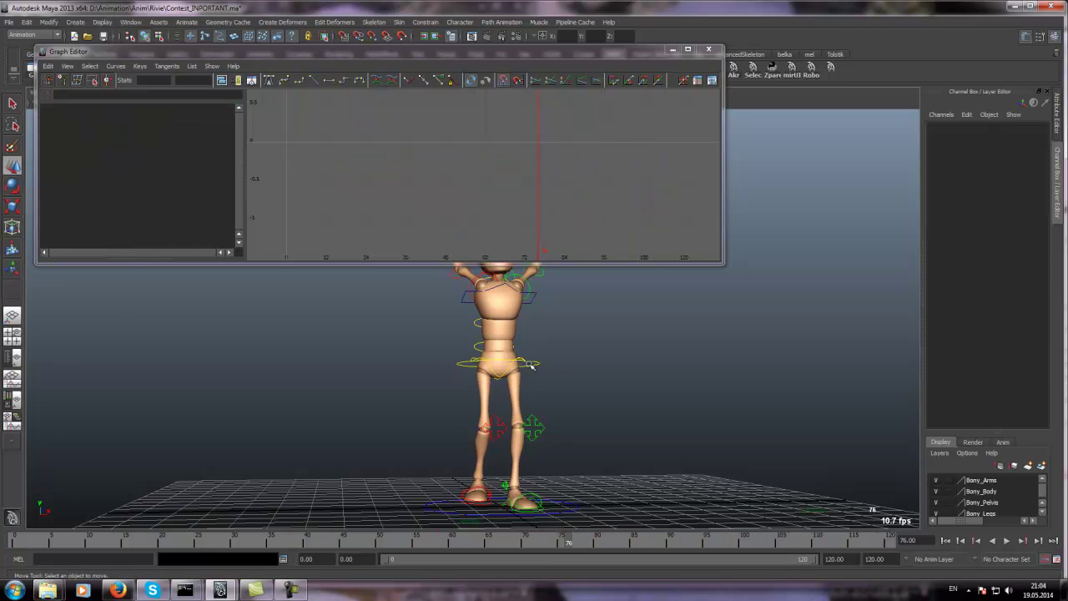
pyautogui.click(515, 356)
pyautogui.press('e')
pyautogui.moveTo(482, 382); pyautogui.dragTo(494, 385)
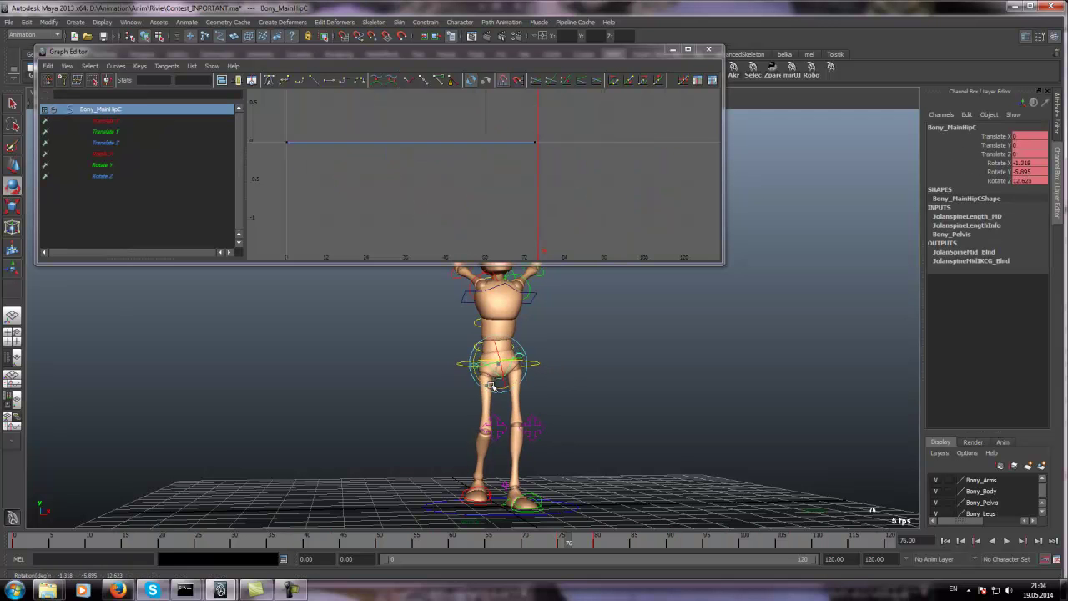
pyautogui.click(464, 293)
pyautogui.moveTo(475, 306); pyautogui.dragTo(473, 311)
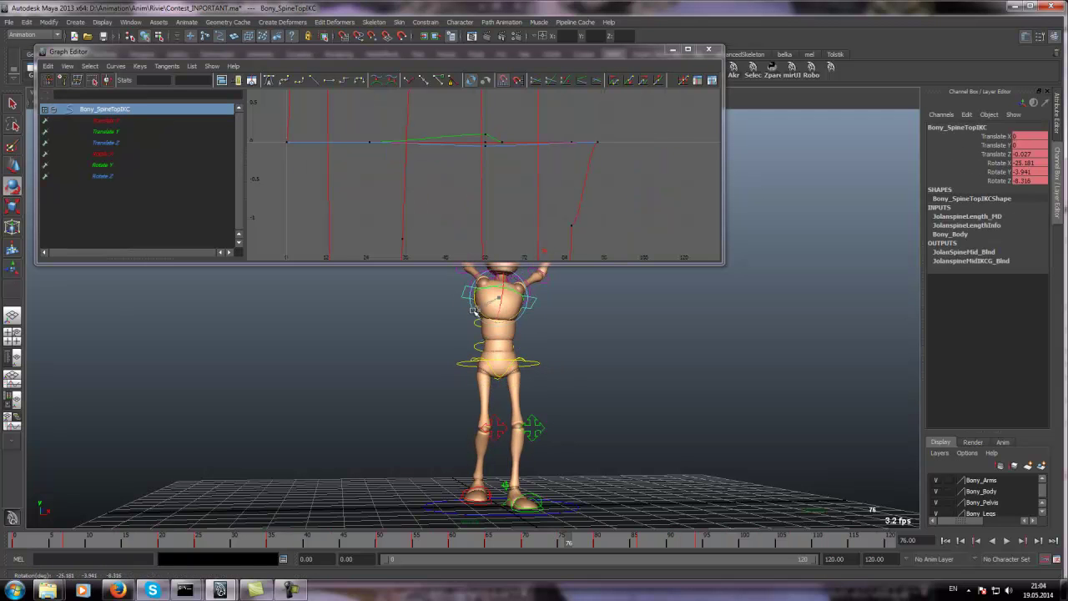
# Step: Play the animation from the opposite side, then examine the motion from the first frame to about frame 76
pyautogui.hotkey('alt', 'v')
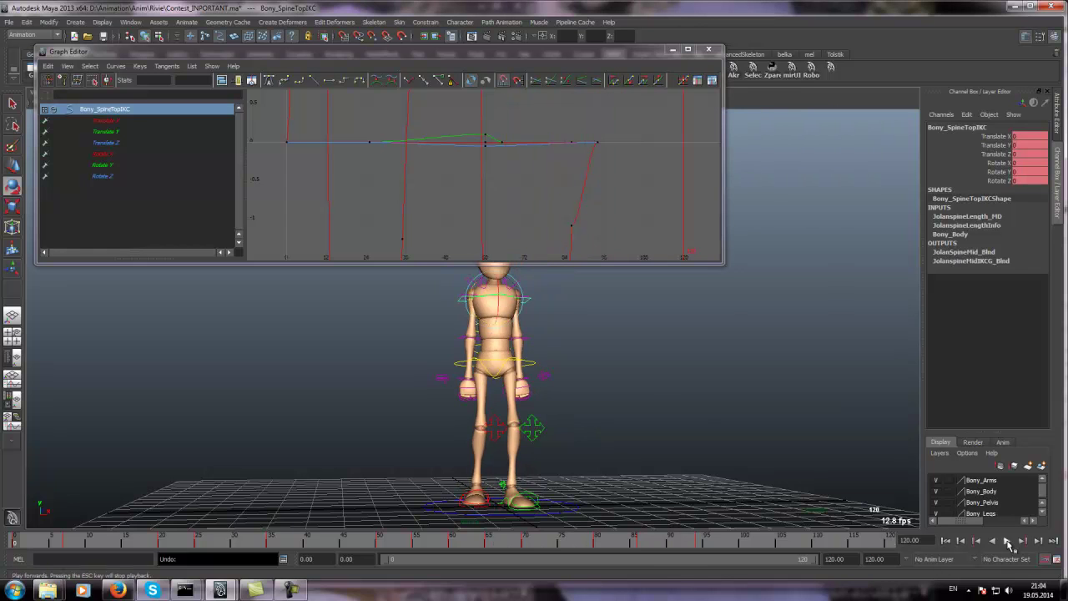
pyautogui.click(1006, 541)
pyautogui.scroll(-3, 501, 367)
pyautogui.keyDown('alt'); pyautogui.moveTo(484, 365); pyautogui.dragTo(374, 383); pyautogui.keyUp('alt')
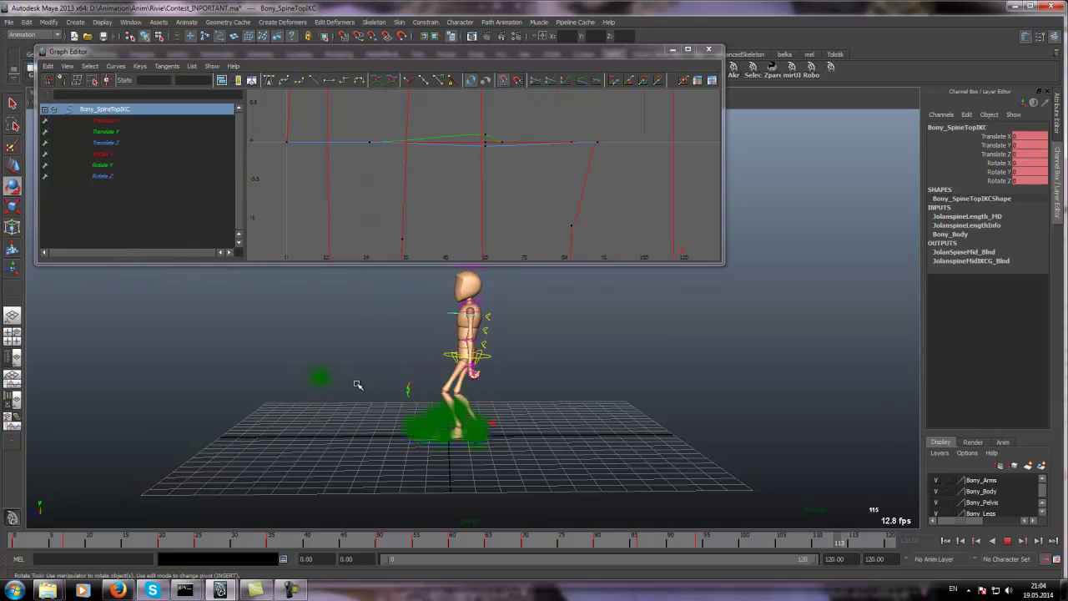
pyautogui.click(1008, 541)
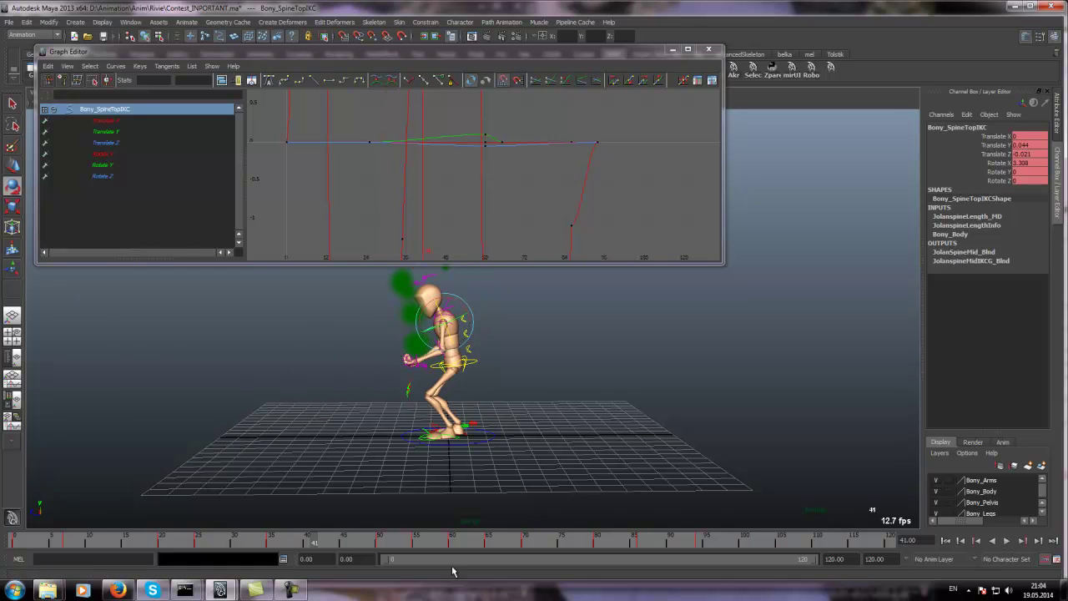
pyautogui.click(17, 542)
pyautogui.hotkey('alt', 'v')
pyautogui.moveTo(140, 550); pyautogui.dragTo(62, 558)
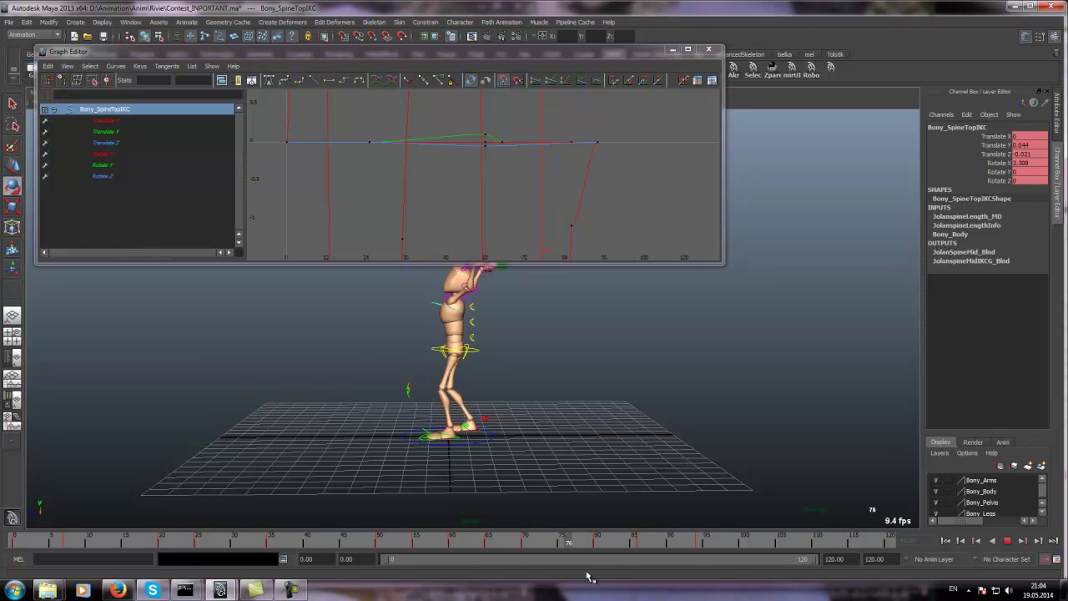
# Step: Play the full animation while orbiting to the character's other side, and frame the legs closer
pyautogui.click(1007, 541)
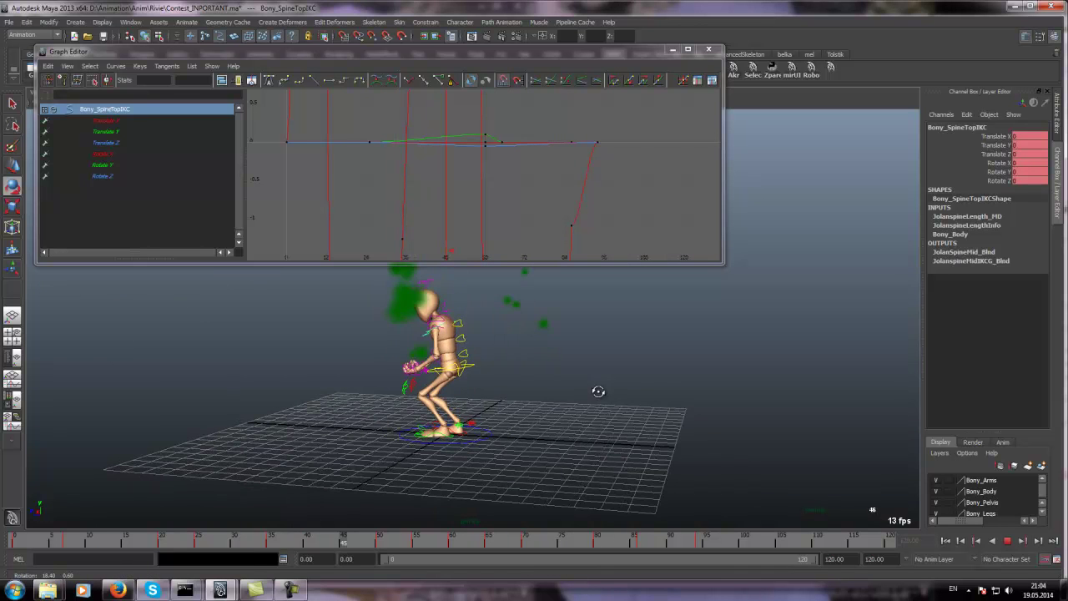
pyautogui.keyDown('alt'); pyautogui.moveTo(596, 393); pyautogui.dragTo(401, 374); pyautogui.keyUp('alt')
pyautogui.keyDown('alt'); pyautogui.moveTo(456, 368); pyautogui.dragTo(464, 415, button='middle'); pyautogui.keyUp('alt')
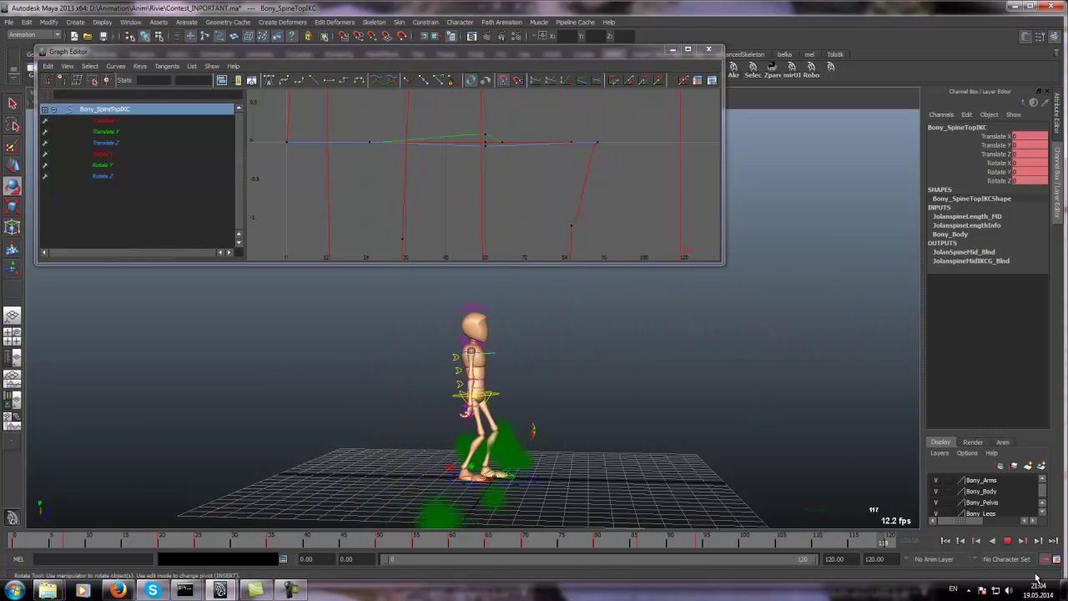
pyautogui.click(1007, 541)
pyautogui.keyDown('alt'); pyautogui.moveTo(571, 439); pyautogui.dragTo(551, 364, button='middle'); pyautogui.keyUp('alt')
pyautogui.scroll(3, 463, 400)
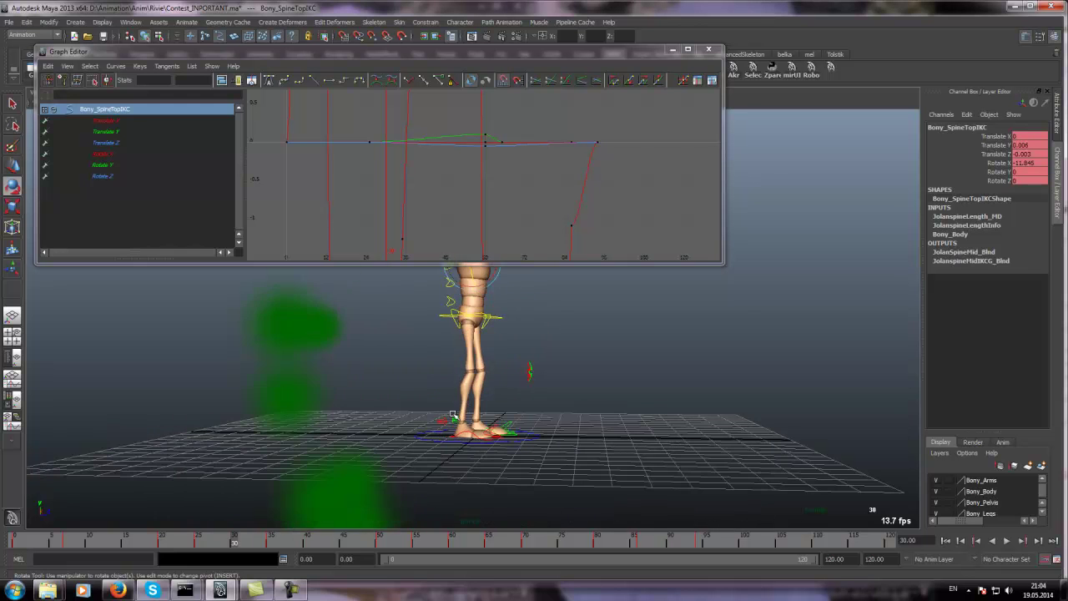
# Step: Examine the legs from the side between frames 81 and 101, with the left foot control selected
pyautogui.moveTo(379, 539); pyautogui.dragTo(605, 552)
pyautogui.keyDown('alt'); pyautogui.moveTo(492, 478); pyautogui.dragTo(501, 448, button='middle'); pyautogui.keyUp('alt')
pyautogui.scroll(4, 501, 448)
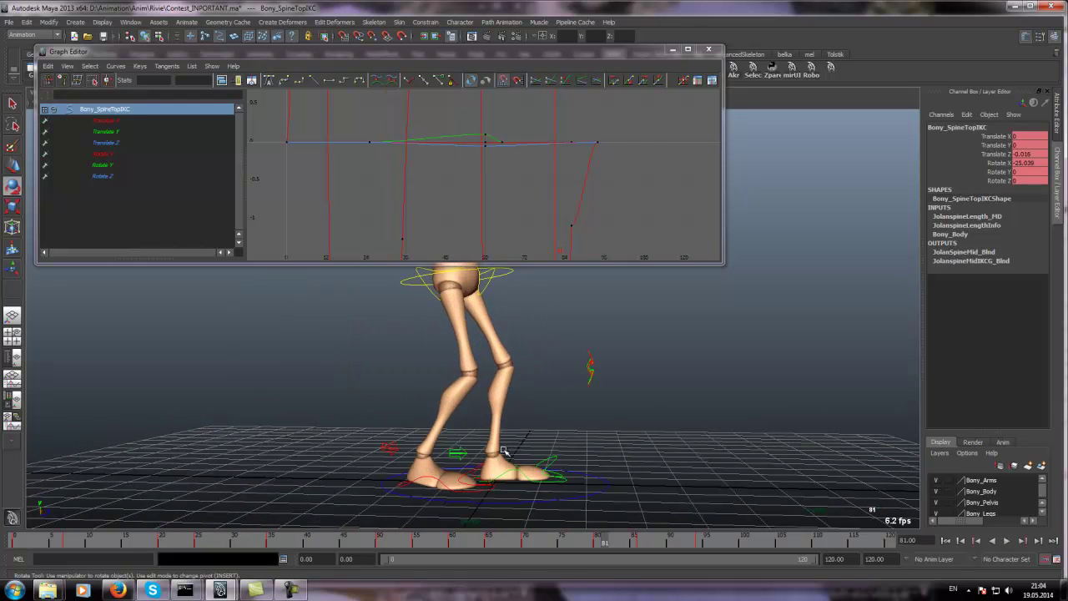
pyautogui.press('w')
pyautogui.click(565, 505)
pyautogui.moveTo(607, 543)
pyautogui.mouseDown()
pyautogui.moveTo(766, 545)
pyautogui.moveTo(738, 551)
pyautogui.moveTo(747, 553)
pyautogui.mouseUp()
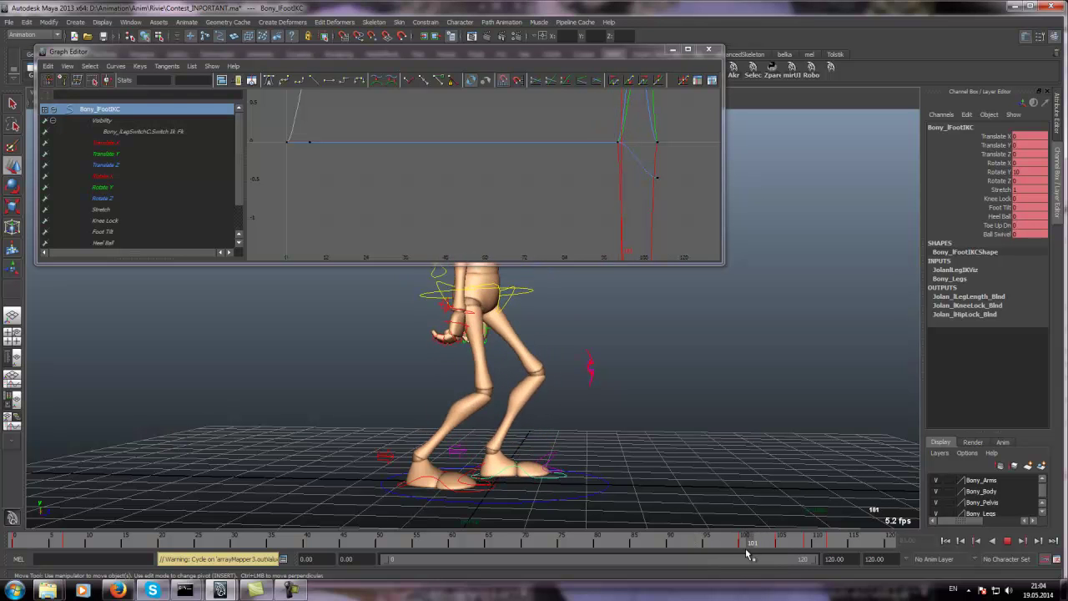
pyautogui.keyDown('alt'); pyautogui.moveTo(595, 390); pyautogui.dragTo(534, 384, button='right'); pyautogui.keyUp('alt')
pyautogui.keyDown('alt'); pyautogui.moveTo(534, 383); pyautogui.dragTo(570, 406, button='middle'); pyautogui.keyUp('alt')
pyautogui.keyDown('alt'); pyautogui.moveTo(570, 406); pyautogui.dragTo(572, 409); pyautogui.keyUp('alt')
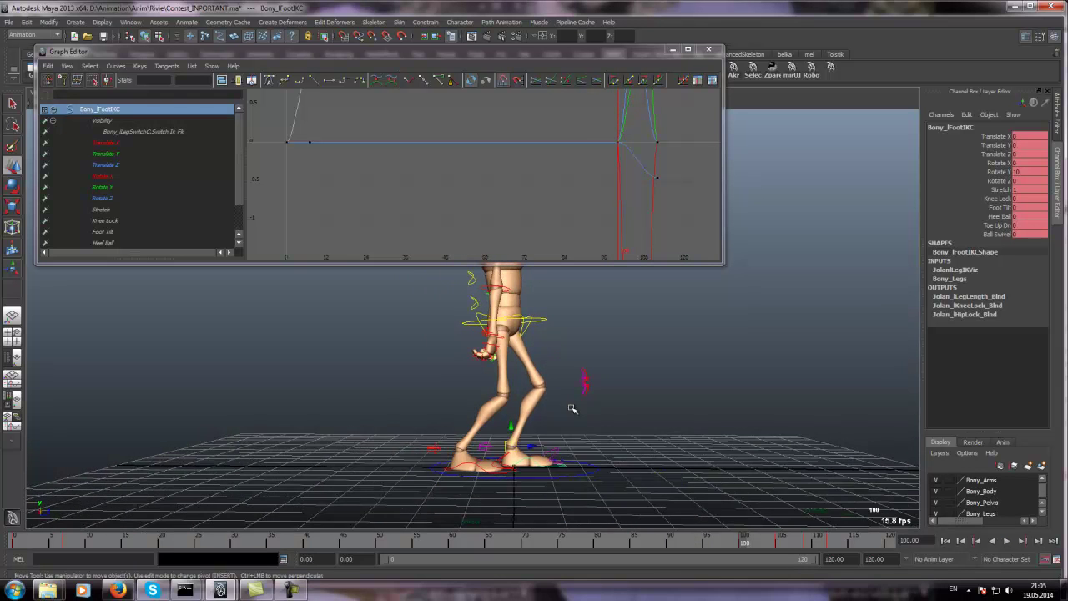
# Step: Try shifting the root control slightly backward at frame 100
pyautogui.click(542, 317)
pyautogui.moveTo(527, 322); pyautogui.dragTo(518, 322)
pyautogui.moveTo(750, 538)
pyautogui.mouseDown()
pyautogui.moveTo(728, 542)
pyautogui.moveTo(738, 545)
pyautogui.mouseUp()
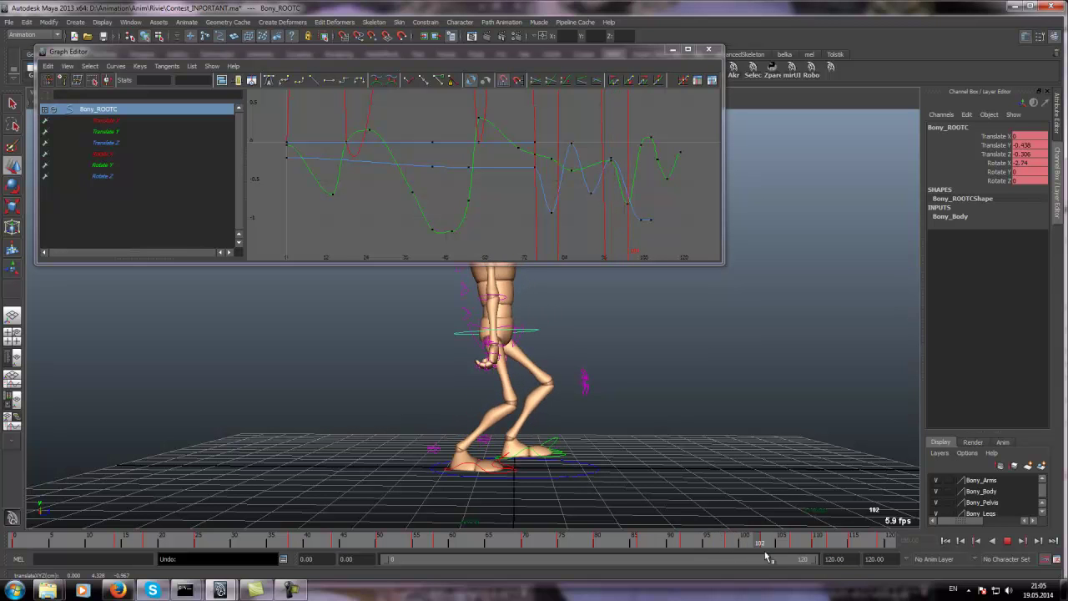
# Step: Pose the left foot toe-down at frame 105 with Rotate X about 28, Translate Y 0.463 and Translate Z about 0.13
pyautogui.moveTo(728, 547)
pyautogui.mouseDown()
pyautogui.moveTo(699, 548)
pyautogui.moveTo(743, 555)
pyautogui.moveTo(753, 554)
pyautogui.moveTo(712, 554)
pyautogui.moveTo(781, 543)
pyautogui.mouseUp()
pyautogui.click(536, 459)
pyautogui.press('e')
pyautogui.moveTo(488, 396); pyautogui.dragTo(505, 395)
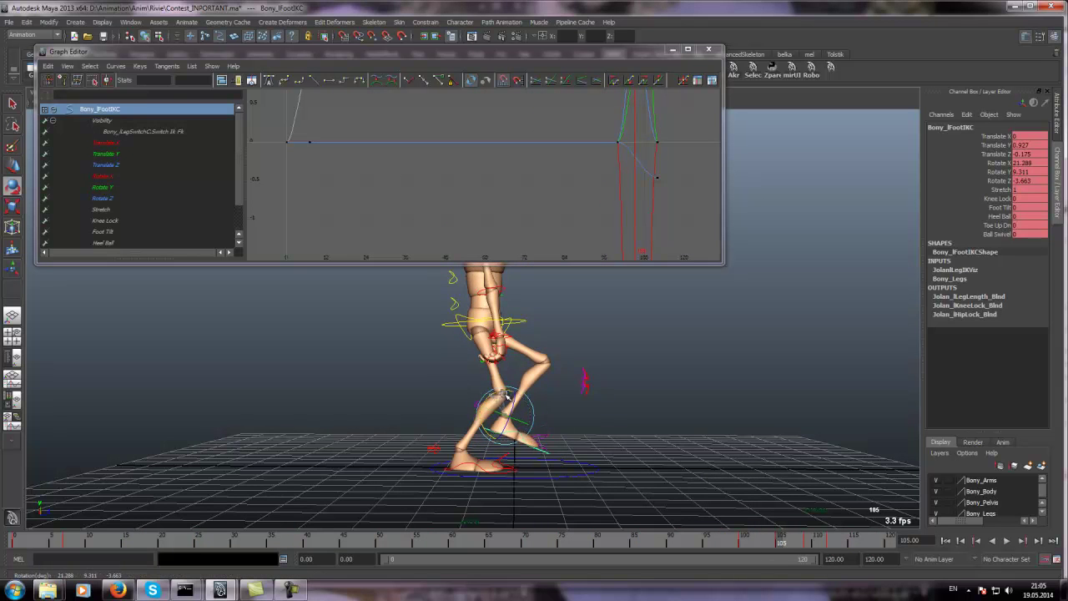
pyautogui.keyDown('alt'); pyautogui.moveTo(603, 451); pyautogui.dragTo(732, 498, button='right'); pyautogui.keyUp('alt')
pyautogui.moveTo(741, 543); pyautogui.dragTo(778, 551)
pyautogui.moveTo(483, 380); pyautogui.dragTo(510, 420)
pyautogui.press('w')
# Step: Move the left foot back and down at frame 109, and shift its key from frame 100 to frame 102
pyautogui.moveTo(749, 542); pyautogui.dragTo(800, 547)
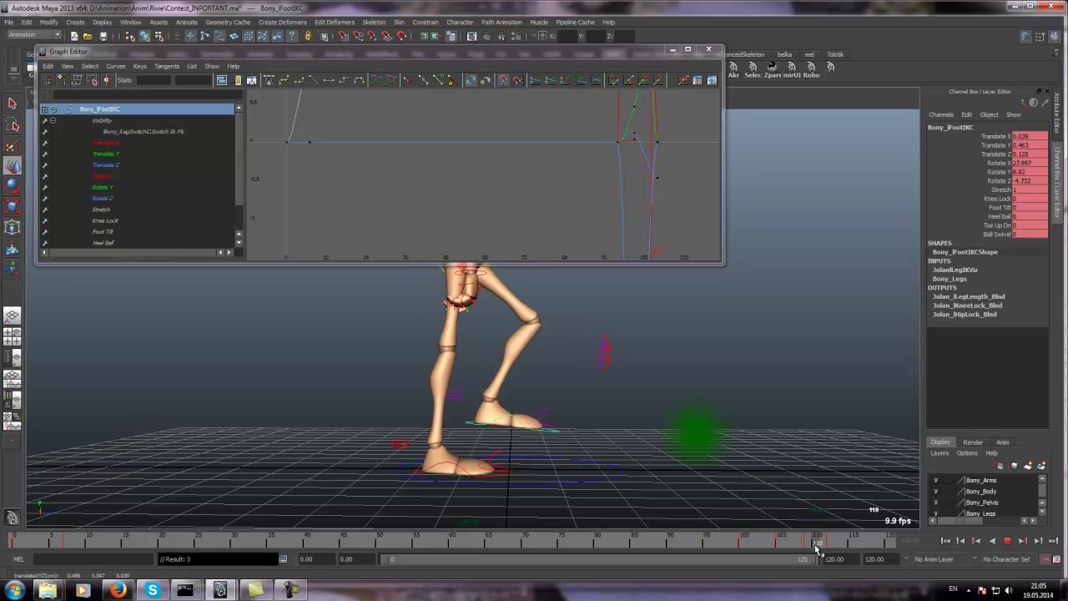
pyautogui.hotkey('alt', 'v')
pyautogui.moveTo(493, 381); pyautogui.dragTo(468, 404)
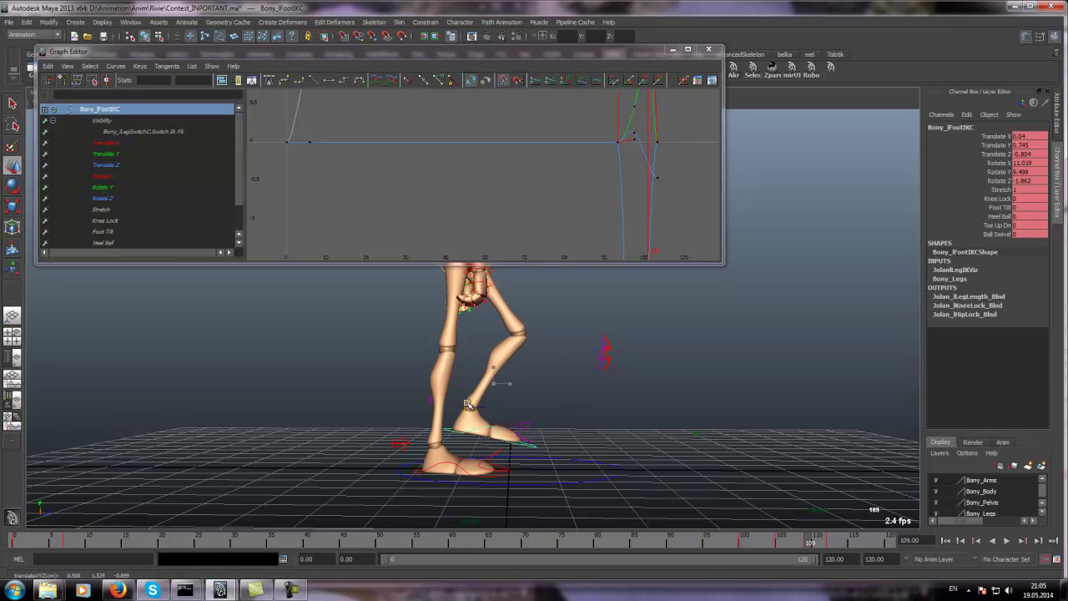
pyautogui.hotkey('alt', 'v')
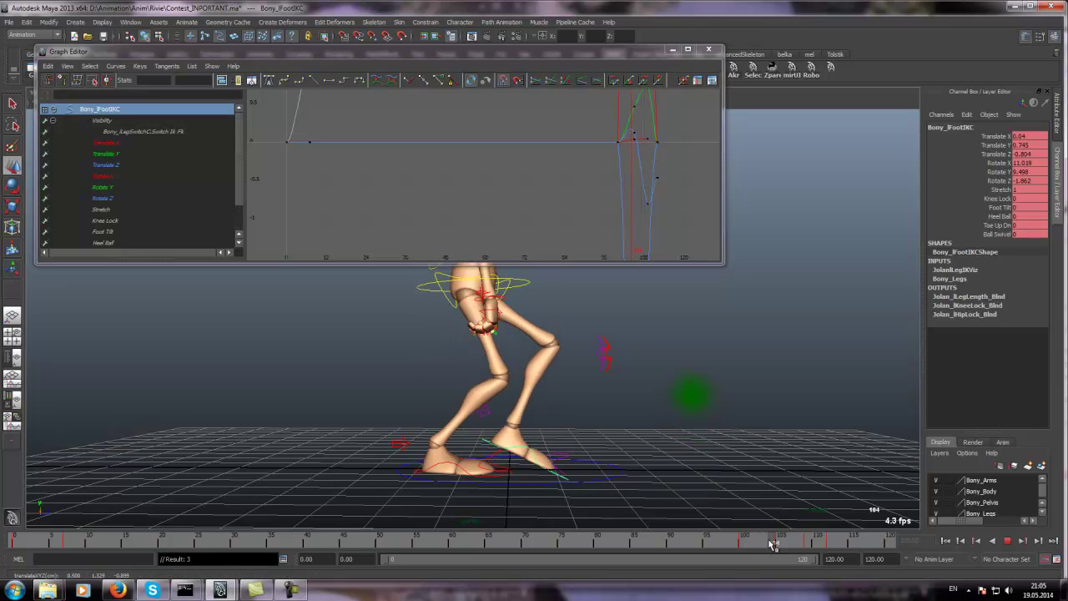
pyautogui.moveTo(759, 546)
pyautogui.mouseDown()
pyautogui.moveTo(707, 544)
pyautogui.moveTo(810, 548)
pyautogui.mouseUp()
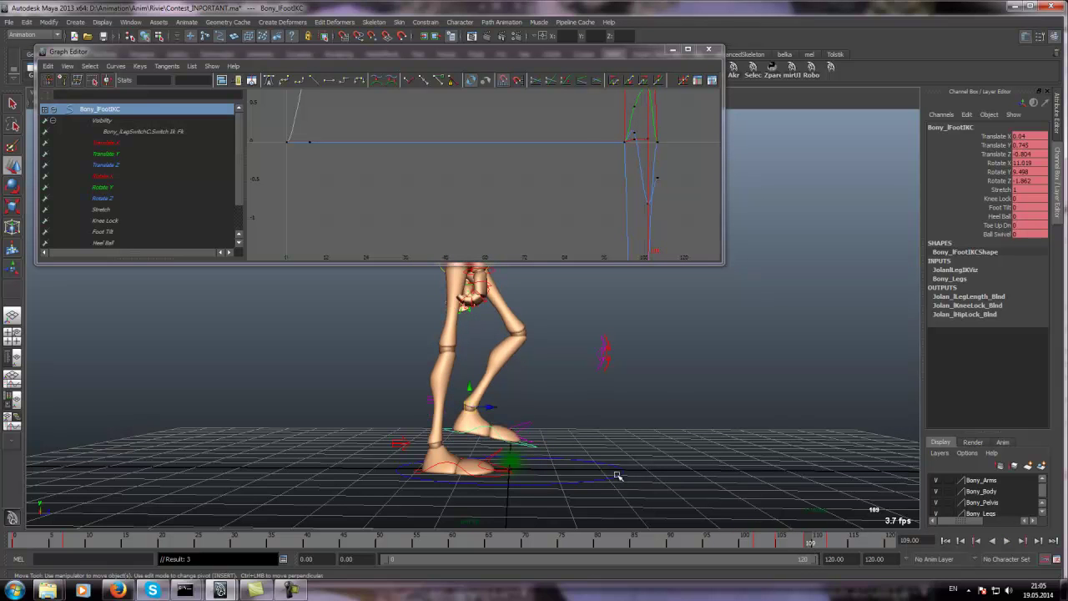
# Step: Raise the left foot at frame 109 with toes up, using Rotate X about -12.9, Translate Y 1.085 and Translate Z -0.313
pyautogui.moveTo(482, 410); pyautogui.dragTo(466, 412)
pyautogui.moveTo(814, 548)
pyautogui.mouseDown()
pyautogui.moveTo(832, 549)
pyautogui.moveTo(790, 549)
pyautogui.moveTo(807, 547)
pyautogui.mouseUp()
pyautogui.press('w')
pyautogui.moveTo(458, 398); pyautogui.dragTo(482, 390)
pyautogui.press('e')
pyautogui.press('w')
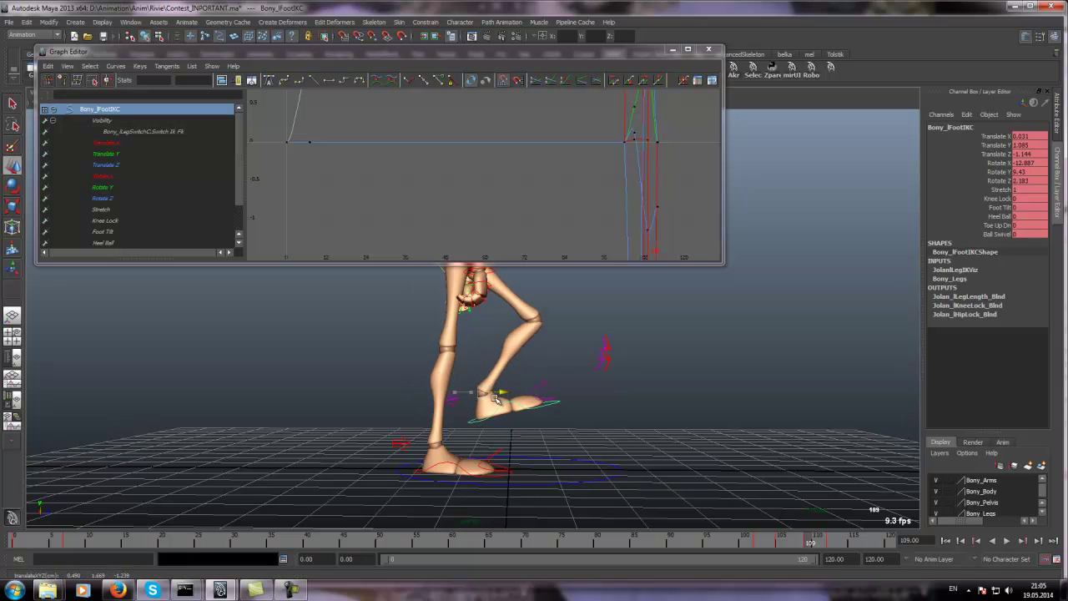
pyautogui.moveTo(787, 547)
pyautogui.mouseDown()
pyautogui.moveTo(771, 547)
pyautogui.moveTo(806, 548)
pyautogui.mouseUp()
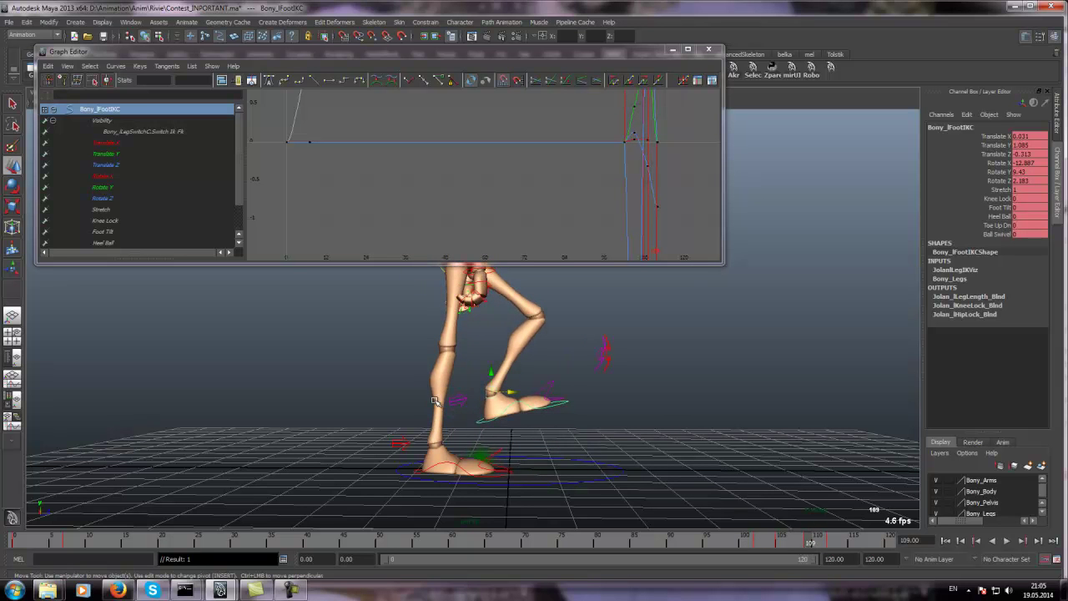
# Step: Move the left foot back and down to Translate Y 0.67 and Translate Z -0.539, shift its key to frame 108 and review playback
pyautogui.moveTo(509, 386); pyautogui.dragTo(487, 392)
pyautogui.press('e')
pyautogui.moveTo(763, 545)
pyautogui.mouseDown()
pyautogui.moveTo(841, 548)
pyautogui.moveTo(751, 553)
pyautogui.mouseUp()
pyautogui.click(1006, 543)
pyautogui.click(1006, 546)
pyautogui.hotkey('alt', 'v')
pyautogui.click(803, 549)
# Step: Try the left foot's Foot Tilt and Heel Ball at frame 108, bend the toes up with Toe Up Dn about 4.3, and key the pose
pyautogui.click(982, 209)
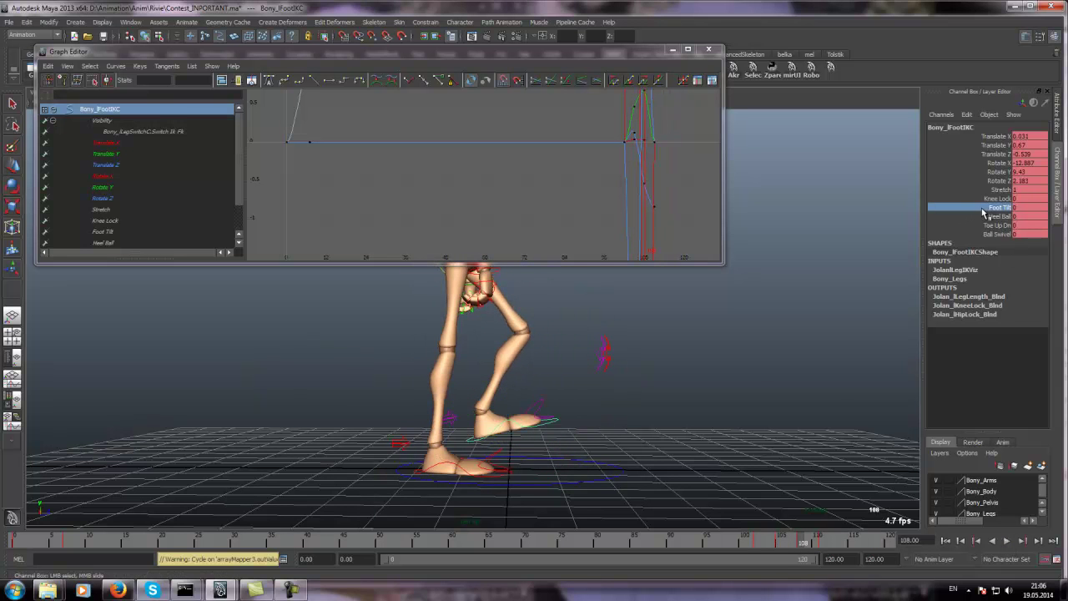
pyautogui.moveTo(665, 354); pyautogui.dragTo(753, 376, button='middle')
pyautogui.click(993, 216)
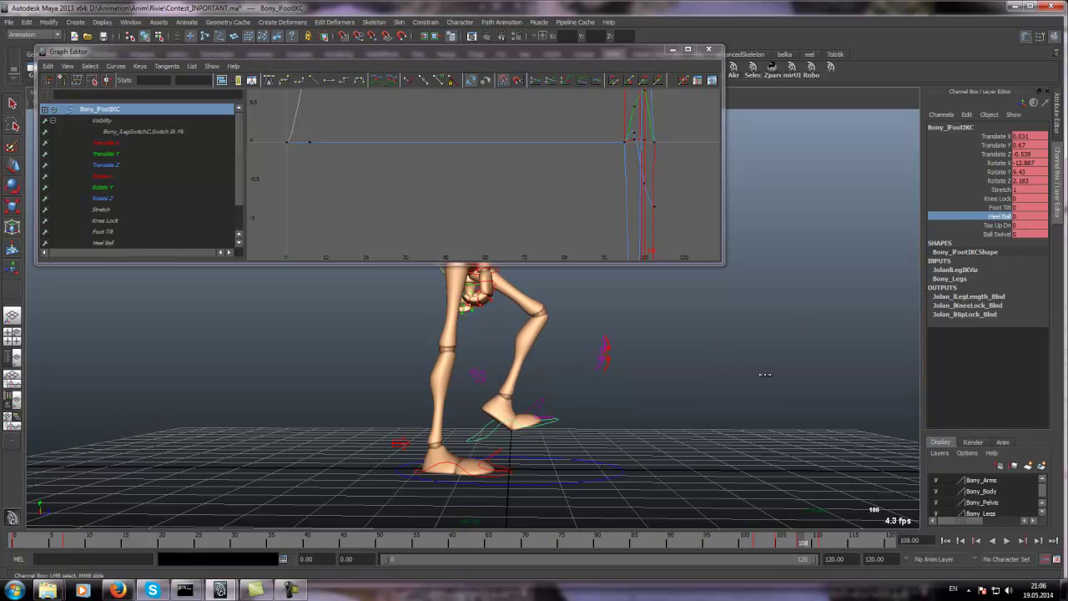
pyautogui.click(993, 225)
pyautogui.moveTo(751, 356); pyautogui.dragTo(763, 356, button='middle')
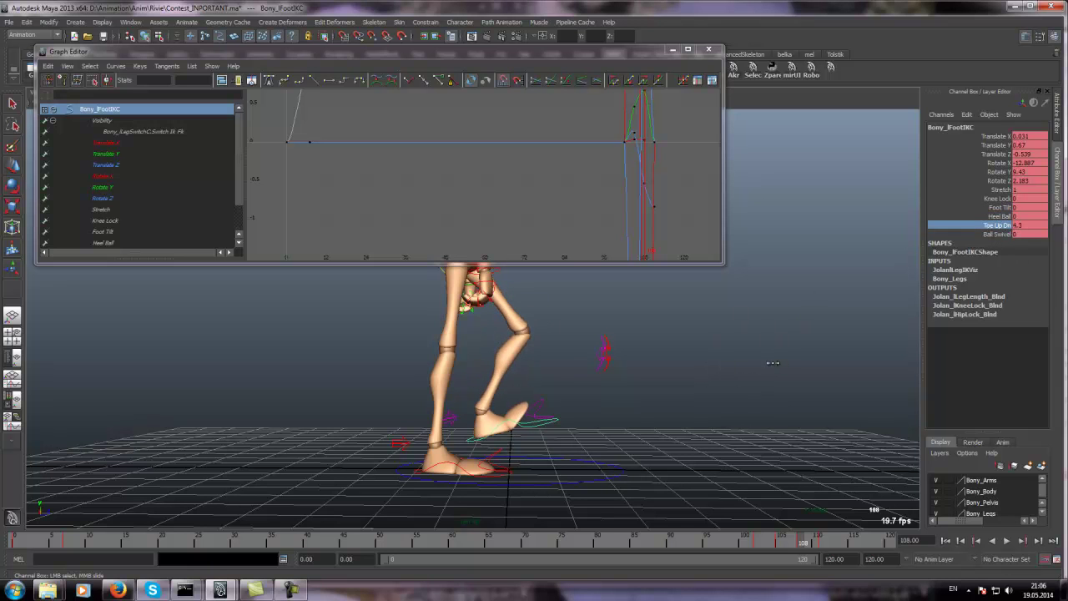
pyautogui.moveTo(761, 534); pyautogui.dragTo(782, 542)
pyautogui.moveTo(726, 455); pyautogui.dragTo(671, 451, button='middle')
pyautogui.press('s')
# Step: Move the left foot forward at frame 111 to Translate Z 0.038 and reset its Toe Up Dn value
pyautogui.moveTo(796, 545)
pyautogui.mouseDown()
pyautogui.moveTo(822, 555)
pyautogui.moveTo(780, 557)
pyautogui.mouseUp()
pyautogui.keyDown('alt'); pyautogui.moveTo(697, 428); pyautogui.dragTo(745, 461, button='middle'); pyautogui.keyUp('alt')
pyautogui.keyDown('alt'); pyautogui.moveTo(667, 392); pyautogui.dragTo(575, 394); pyautogui.keyUp('alt')
pyautogui.click(805, 546)
pyautogui.keyDown('alt'); pyautogui.moveTo(629, 459); pyautogui.dragTo(531, 408); pyautogui.keyUp('alt')
pyautogui.press('e')
pyautogui.press('w')
pyautogui.moveTo(751, 543)
pyautogui.mouseDown()
pyautogui.moveTo(837, 557)
pyautogui.moveTo(824, 552)
pyautogui.mouseUp()
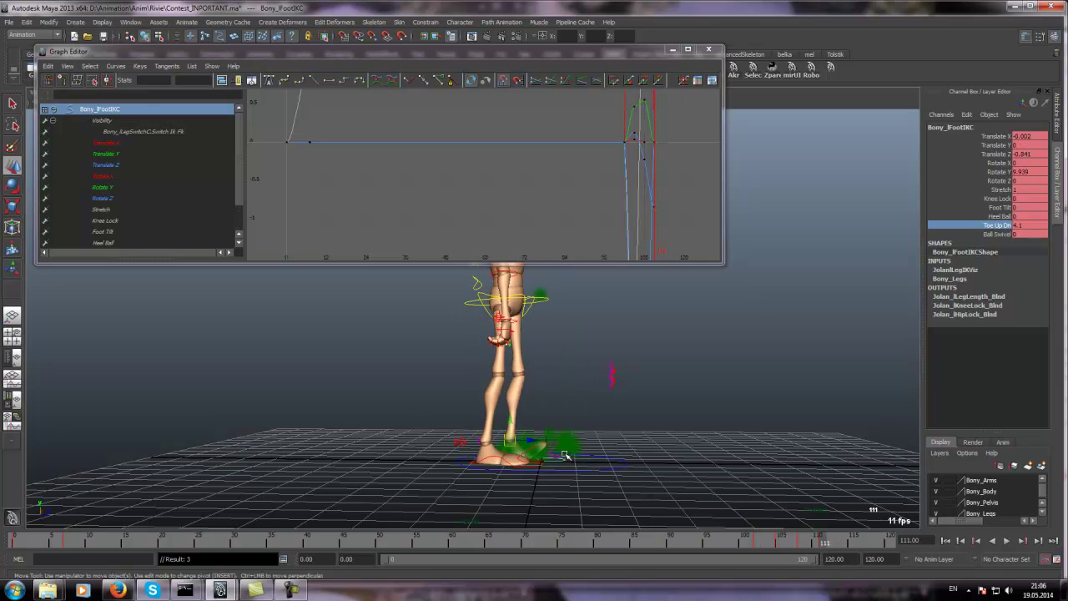
pyautogui.moveTo(532, 443); pyautogui.dragTo(614, 468)
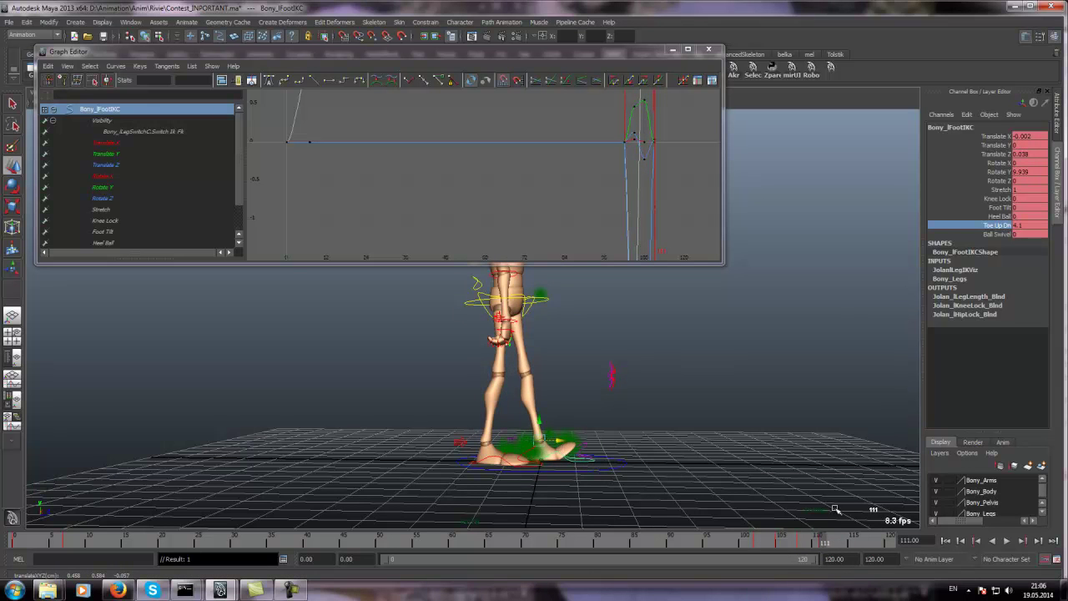
pyautogui.doubleClick(1016, 225)
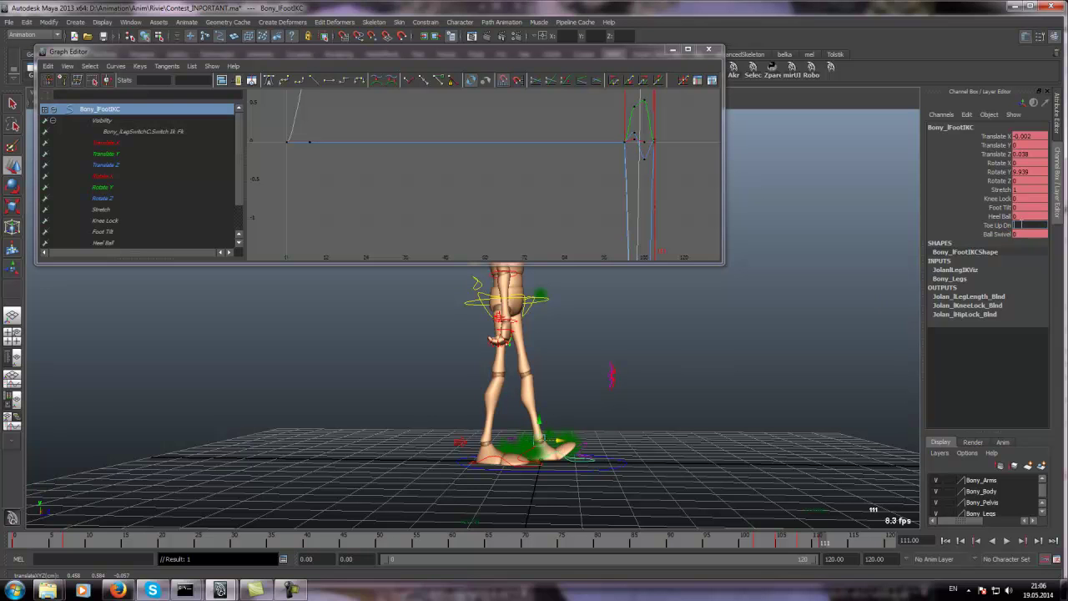
pyautogui.press('Return')
pyautogui.moveTo(761, 549); pyautogui.dragTo(722, 542)
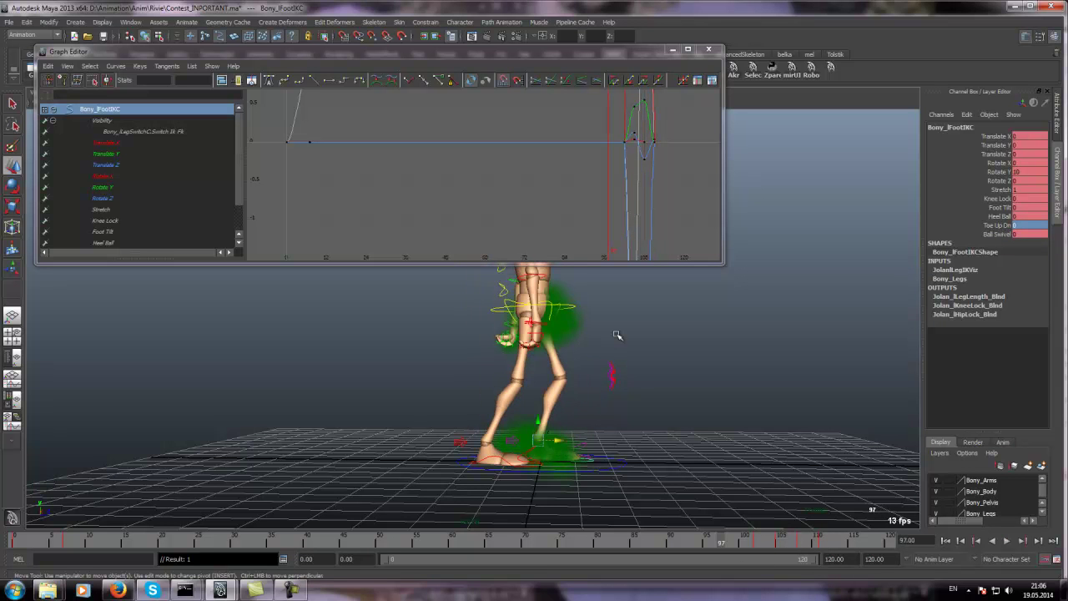
# Step: Reopen Contest_INPORTANT.ma without saving the changes
pyautogui.hotkey('ctrl', 'o')
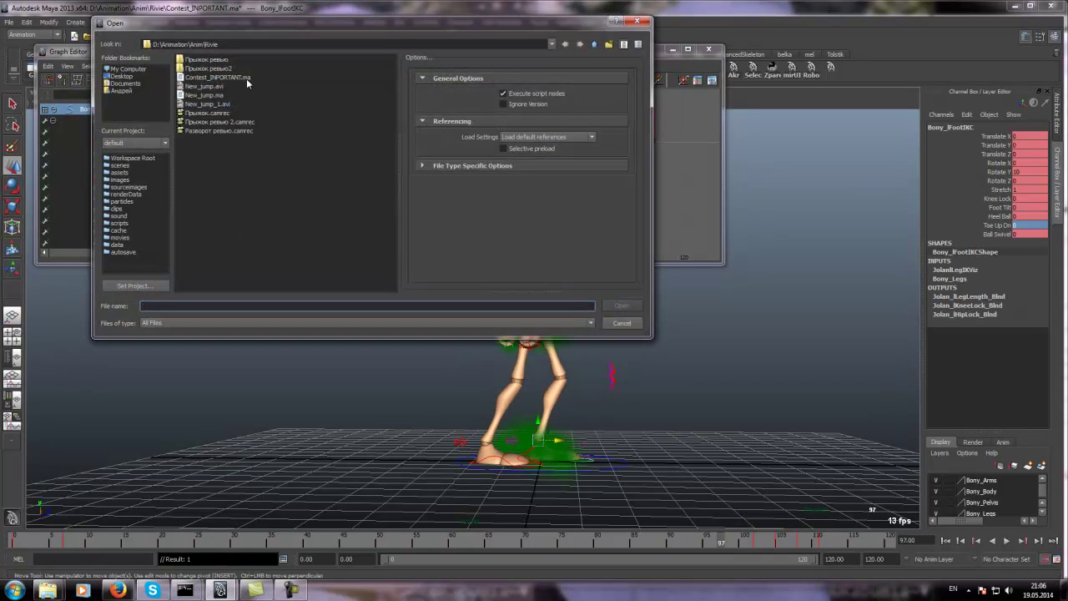
pyautogui.doubleClick(208, 78)
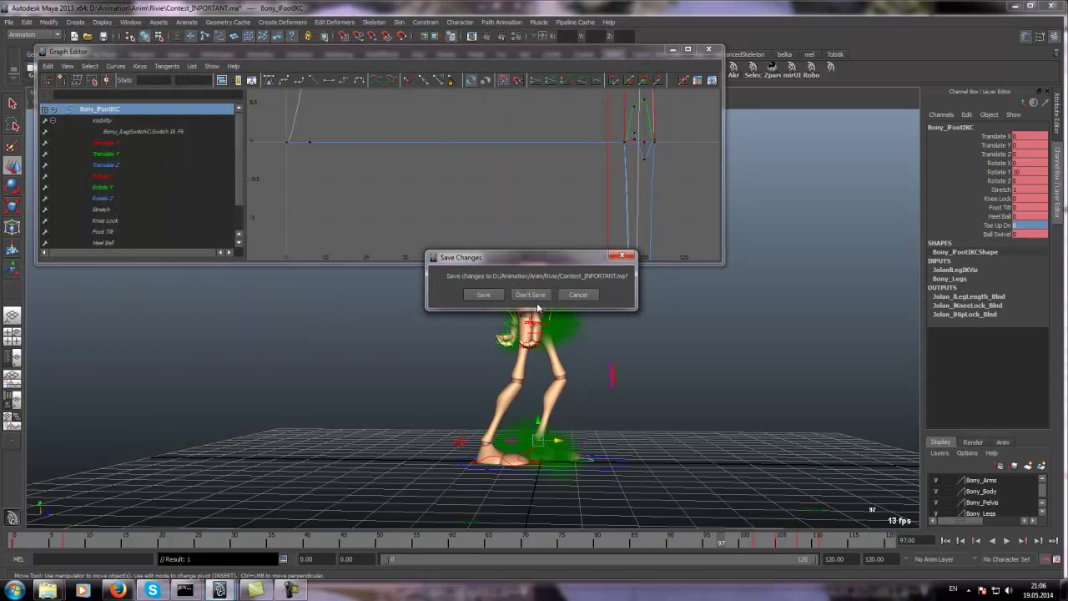
pyautogui.click(527, 292)
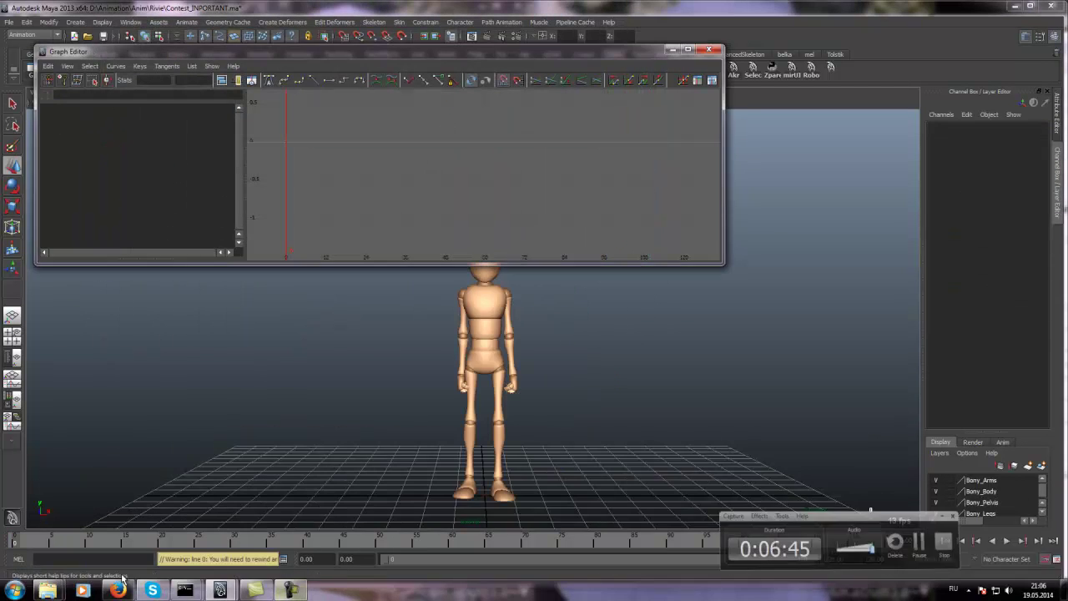
pyautogui.click(117, 590)
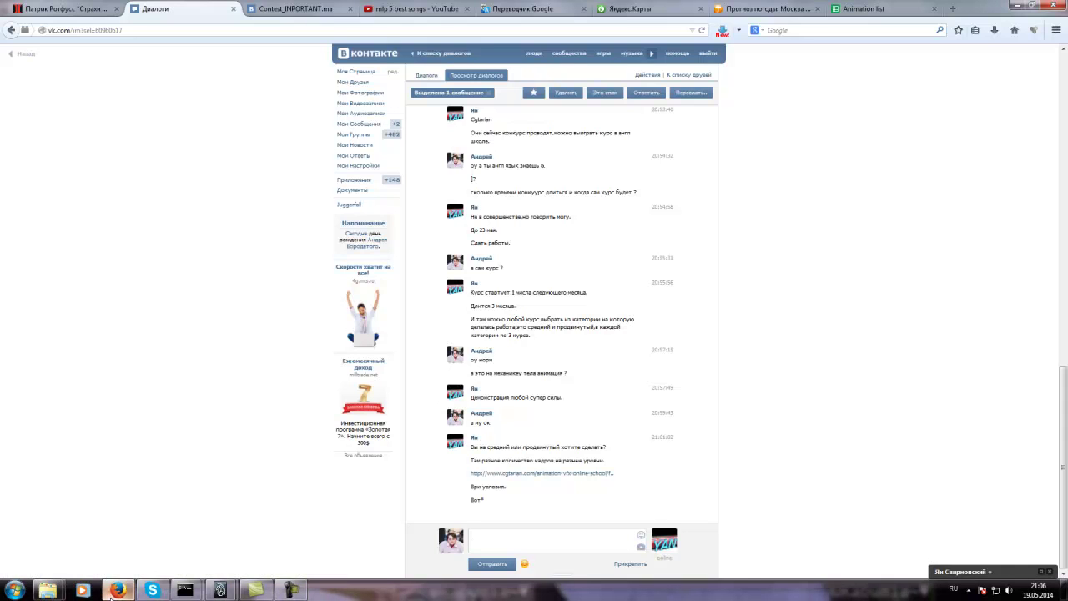
pyautogui.click(117, 590)
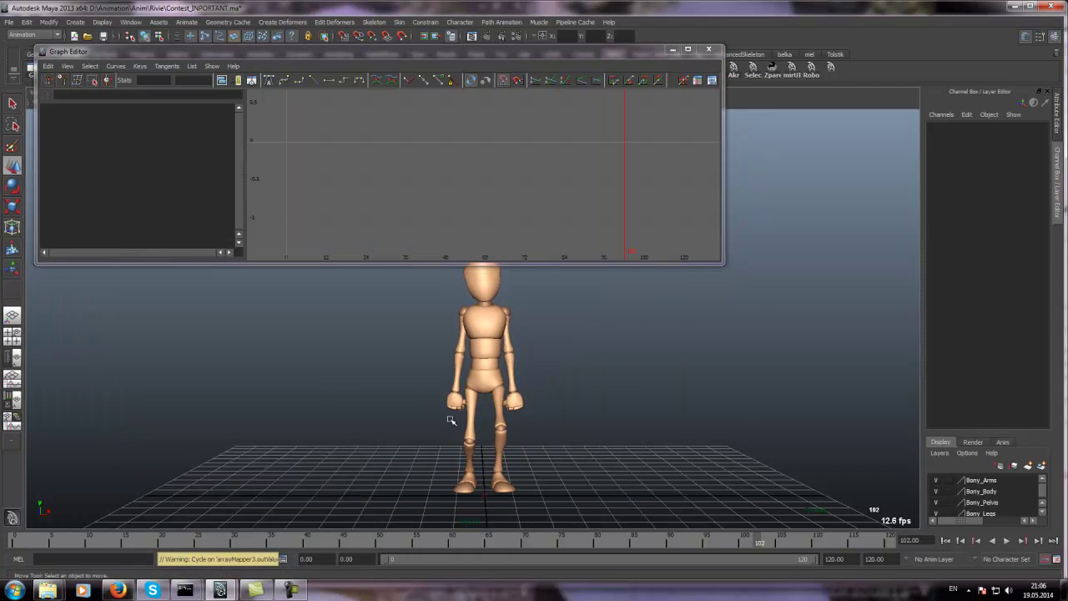
# Step: Examine the raised leg pose at frame 105 from the side in both perspective and orthographic views
pyautogui.keyDown('alt'); pyautogui.moveTo(457, 428); pyautogui.dragTo(563, 414); pyautogui.keyUp('alt')
pyautogui.moveTo(809, 546); pyautogui.dragTo(781, 544)
pyautogui.keyDown('alt'); pyautogui.moveTo(542, 442); pyautogui.dragTo(584, 449); pyautogui.keyUp('alt')
pyautogui.keyDown('alt'); pyautogui.moveTo(452, 415); pyautogui.dragTo(450, 377, button='middle'); pyautogui.keyUp('alt')
pyautogui.keyDown('alt'); pyautogui.moveTo(451, 377); pyautogui.dragTo(494, 434, button='right'); pyautogui.keyUp('alt')
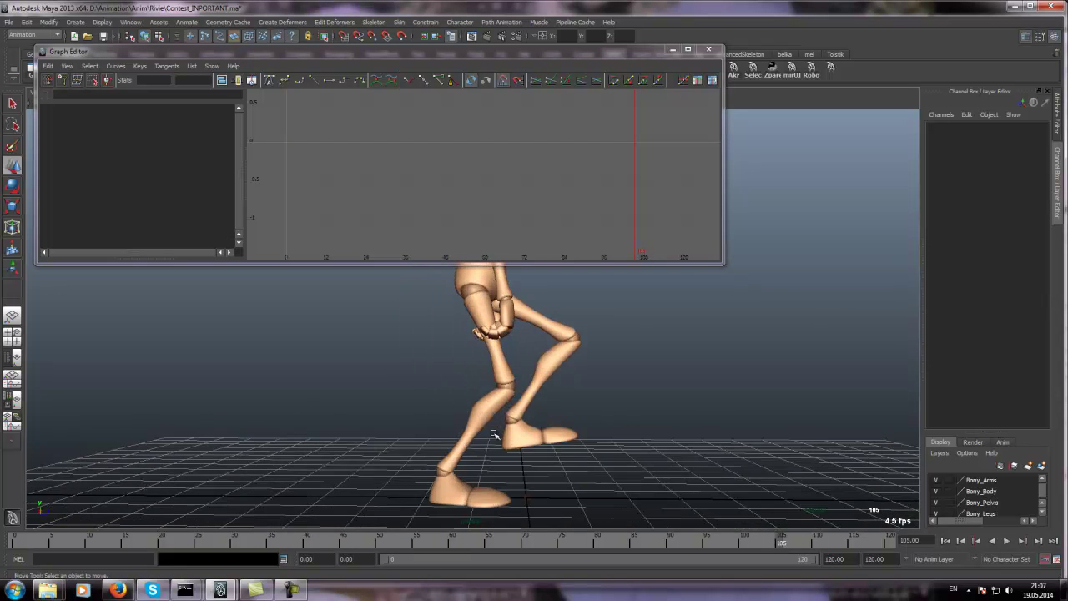
pyautogui.press('space')
pyautogui.press('space')
pyautogui.keyDown('alt'); pyautogui.moveTo(639, 334); pyautogui.dragTo(649, 426, button='middle'); pyautogui.keyUp('alt')
pyautogui.keyDown('alt'); pyautogui.moveTo(634, 422); pyautogui.dragTo(707, 436, button='right'); pyautogui.keyUp('alt')
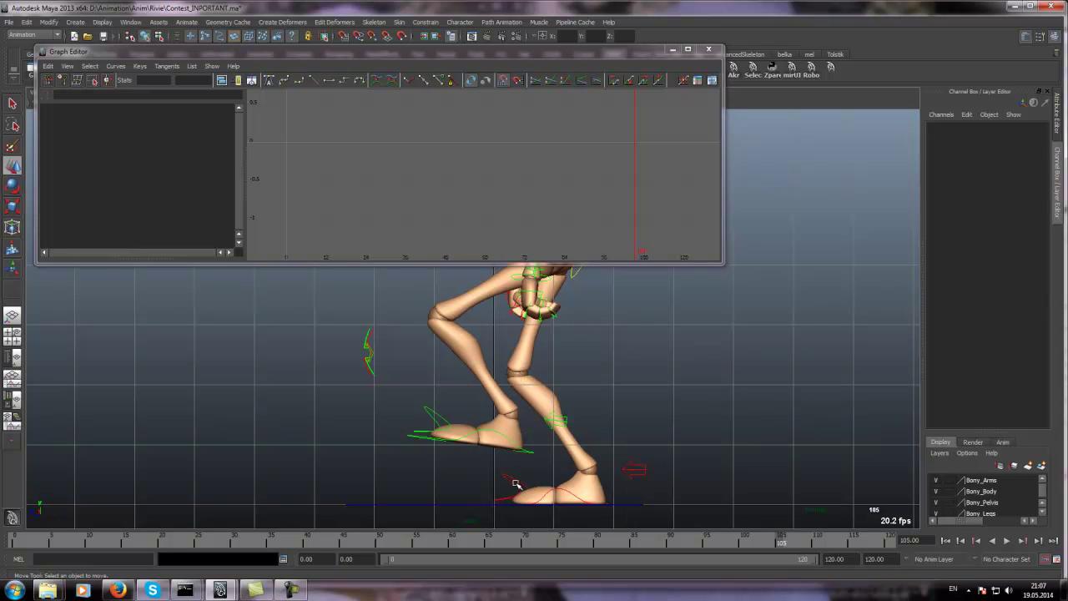
# Step: Examine how the left foot lifts up to frame 103 in the perspective view from the side
pyautogui.press('space')
pyautogui.press('space')
pyautogui.moveTo(732, 368)
pyautogui.keyDown('alt'); pyautogui.mouseDown()
pyautogui.moveTo(677, 376)
pyautogui.moveTo(732, 373)
pyautogui.mouseUp(); pyautogui.keyUp('alt')
pyautogui.keyDown('alt'); pyautogui.moveTo(639, 385); pyautogui.dragTo(634, 360, button='right'); pyautogui.keyUp('alt')
pyautogui.keyDown('alt'); pyautogui.moveTo(634, 359); pyautogui.dragTo(612, 389); pyautogui.keyUp('alt')
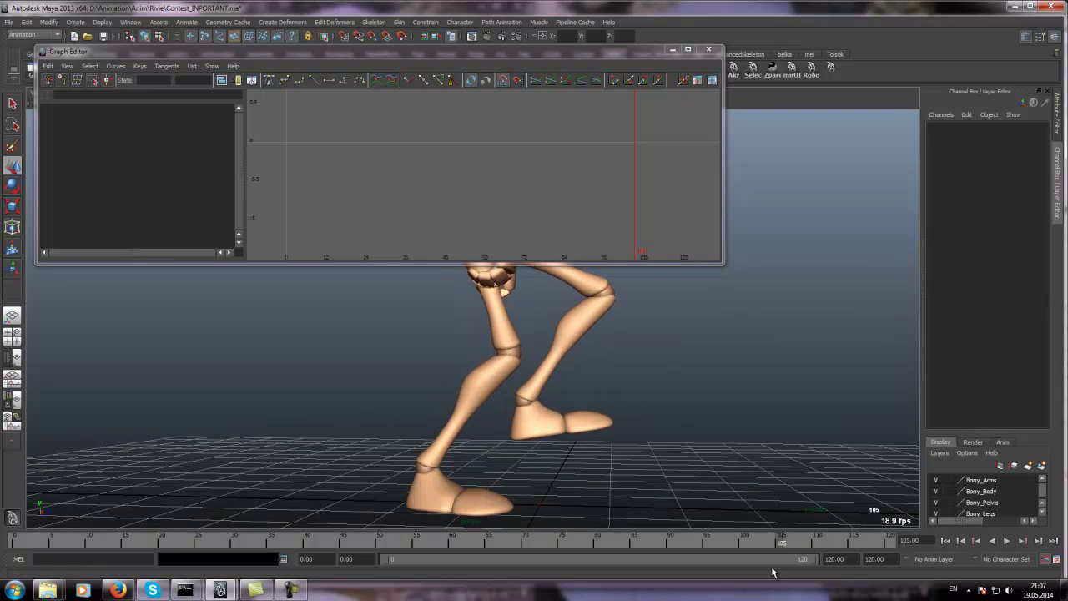
pyautogui.moveTo(731, 546)
pyautogui.mouseDown()
pyautogui.moveTo(715, 547)
pyautogui.moveTo(765, 547)
pyautogui.mouseUp()
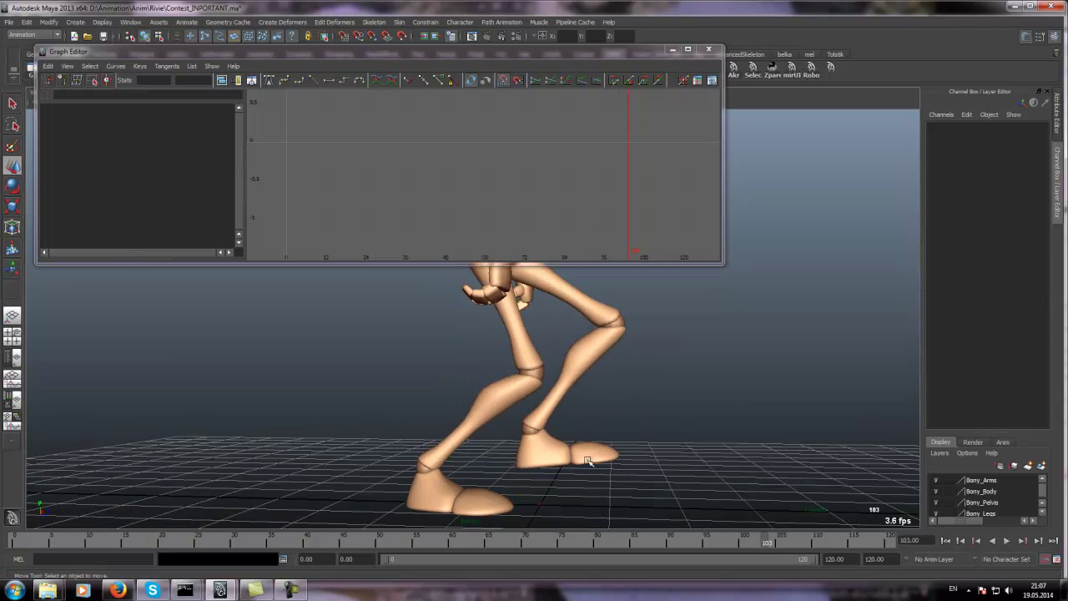
pyautogui.keyDown('alt'); pyautogui.moveTo(533, 453); pyautogui.dragTo(559, 445); pyautogui.keyUp('alt')
pyautogui.keyDown('alt'); pyautogui.moveTo(524, 389); pyautogui.dragTo(511, 406); pyautogui.keyUp('alt')
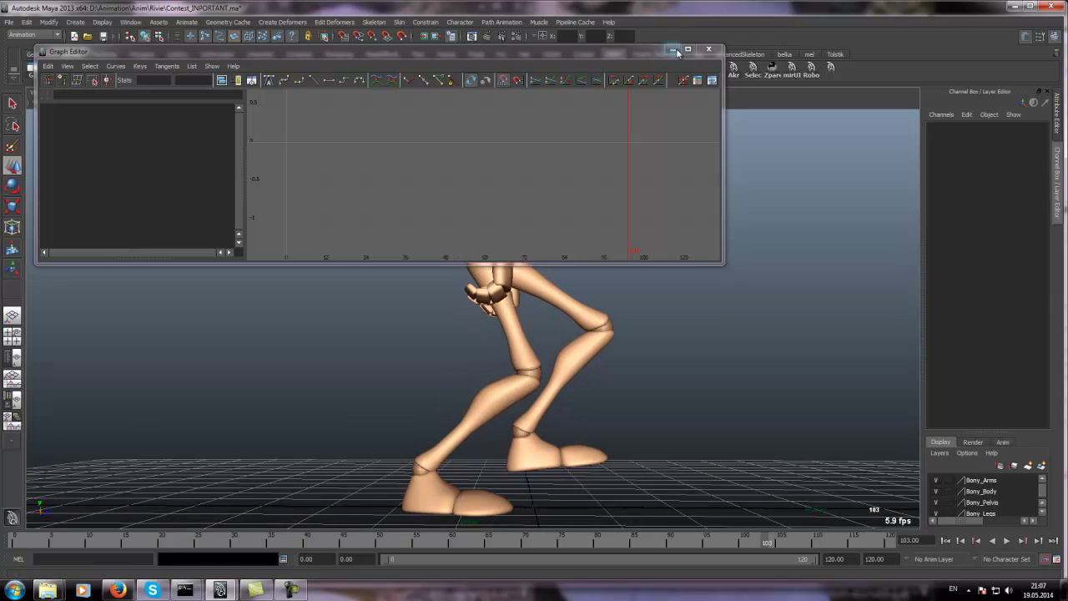
# Step: Minimize the Graph Editor and show the rig's control curves in the perspective view
pyautogui.click(675, 51)
pyautogui.click(116, 91)
pyautogui.click(132, 151)
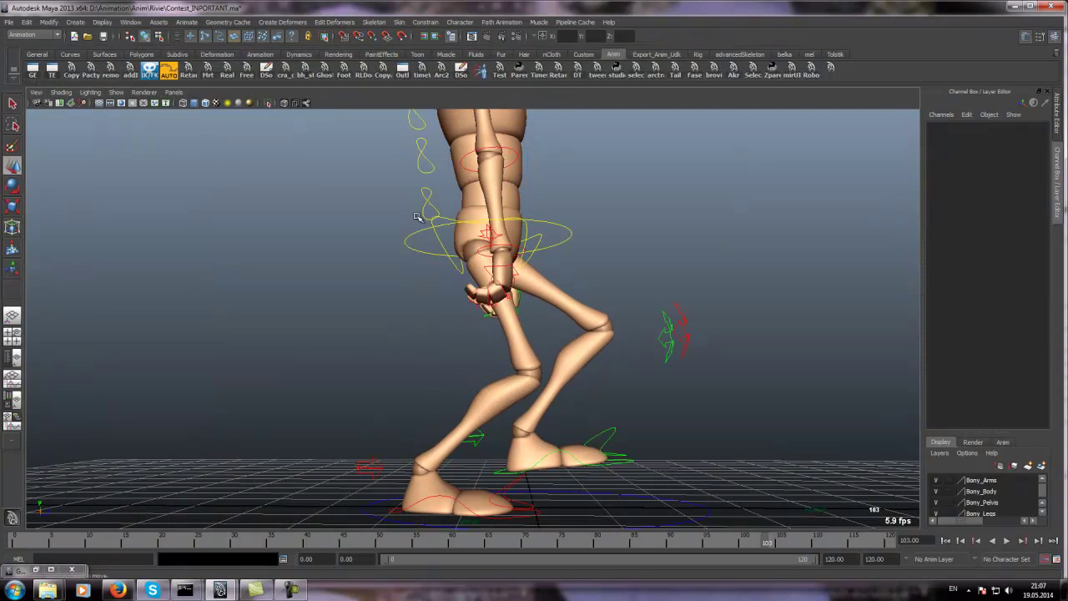
# Step: Try moving the root control backward at frame 103 to Translate Z -1.303
pyautogui.click(419, 243)
pyautogui.keyDown('alt'); pyautogui.moveTo(418, 243); pyautogui.dragTo(852, 452); pyautogui.keyUp('alt')
pyautogui.moveTo(495, 249); pyautogui.dragTo(472, 249)
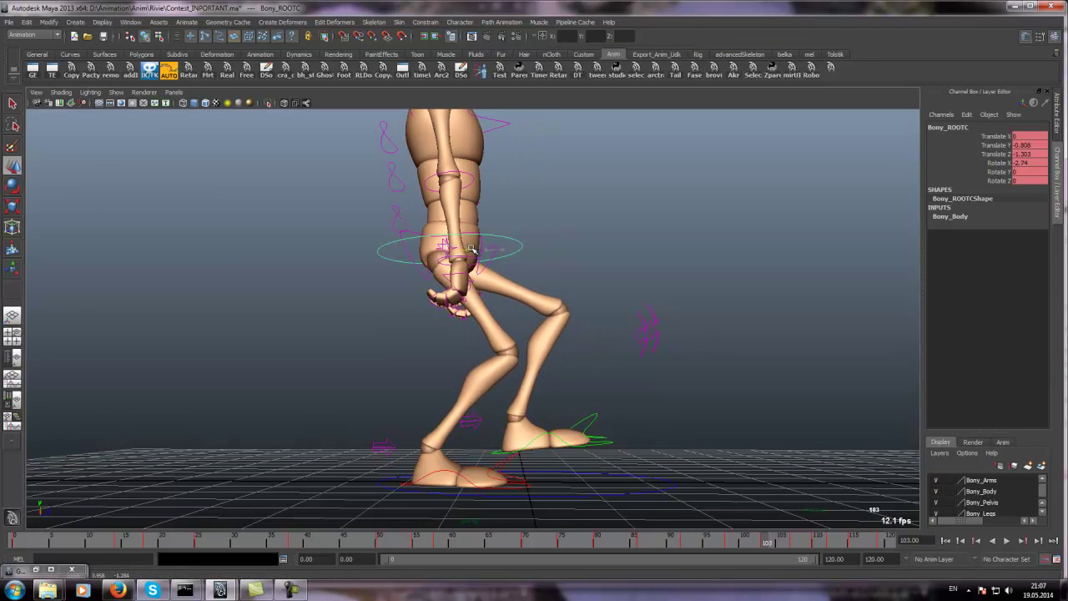
pyautogui.hotkey('ctrl', 'z')
# Step: Review the steps around frame 103 and cut the root control's key at that frame
pyautogui.moveTo(731, 547)
pyautogui.mouseDown()
pyautogui.moveTo(687, 549)
pyautogui.moveTo(766, 563)
pyautogui.mouseUp()
pyautogui.keyDown('alt'); pyautogui.moveTo(726, 401); pyautogui.dragTo(683, 391); pyautogui.keyUp('alt')
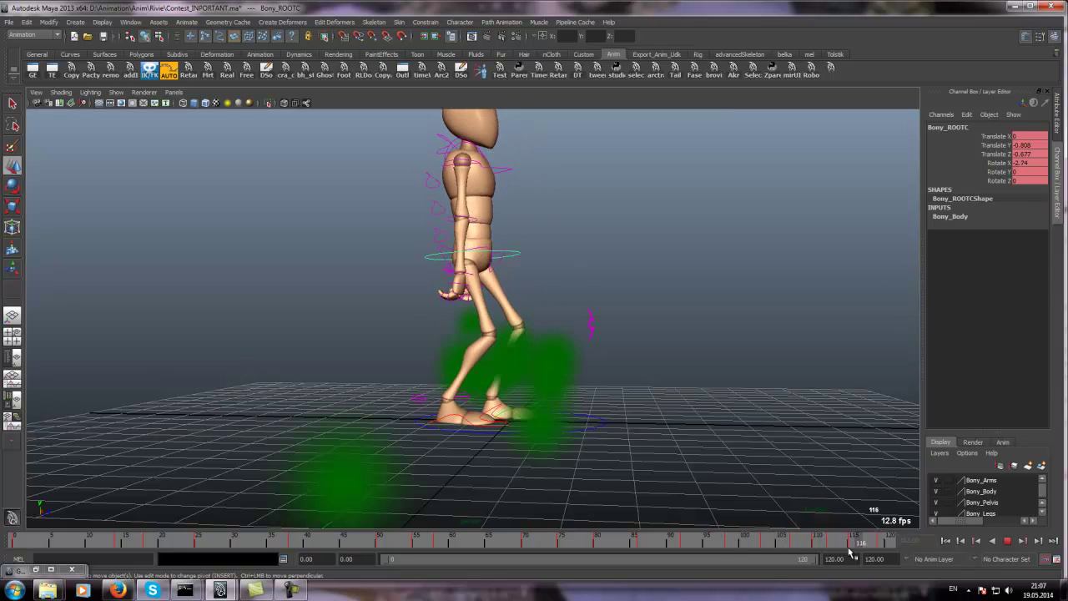
pyautogui.click(767, 543)
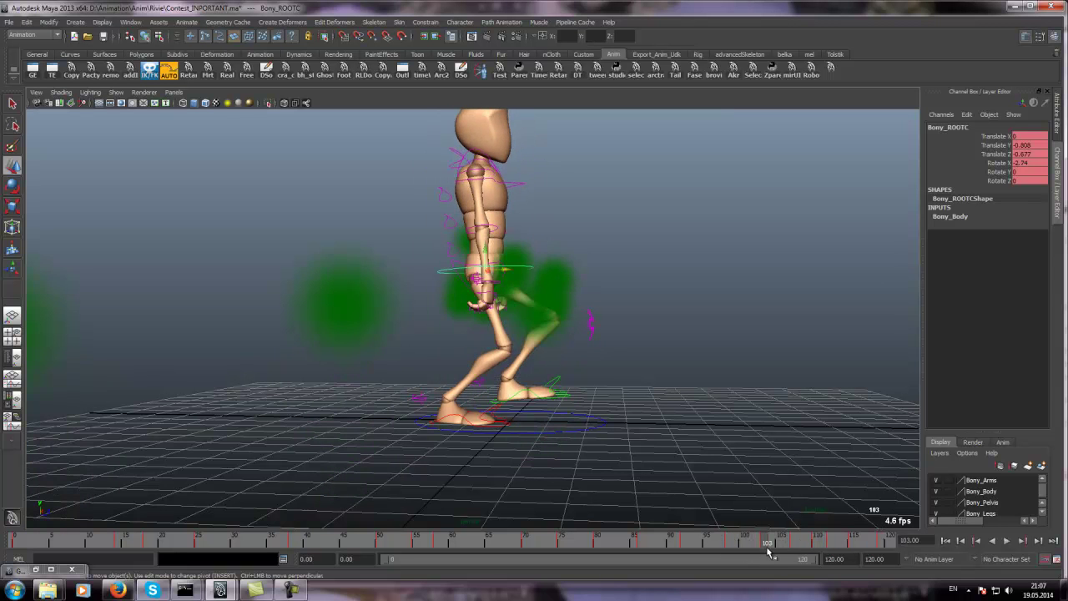
pyautogui.rightClick(767, 543)
pyautogui.click(787, 389)
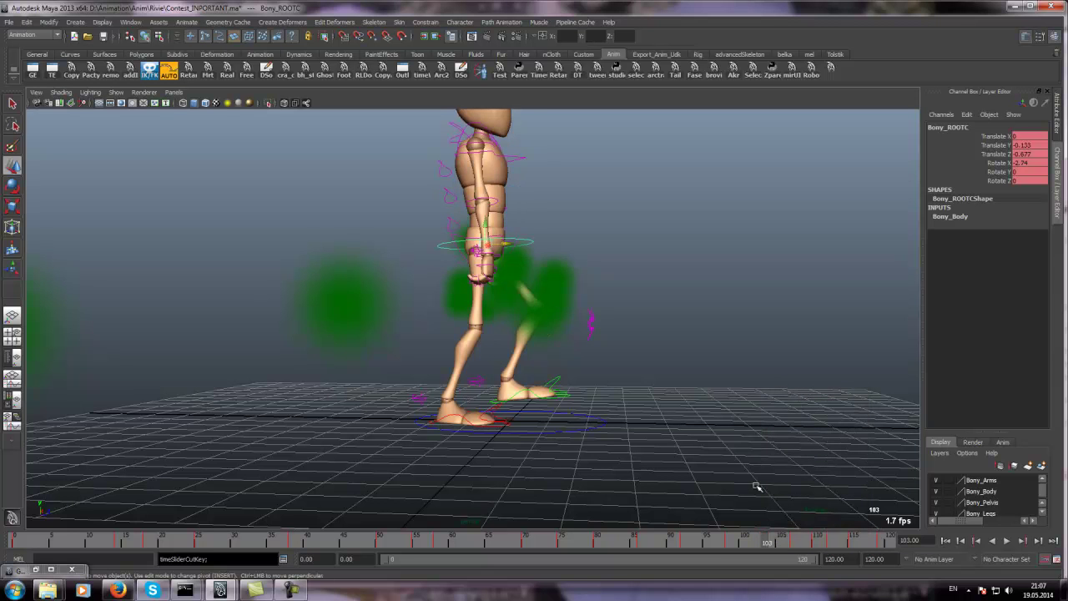
# Step: Shift the root control over the supporting leg at frame 103 with Translate X -0.291 and Translate Z -0.971
pyautogui.hotkey('alt', 'v')
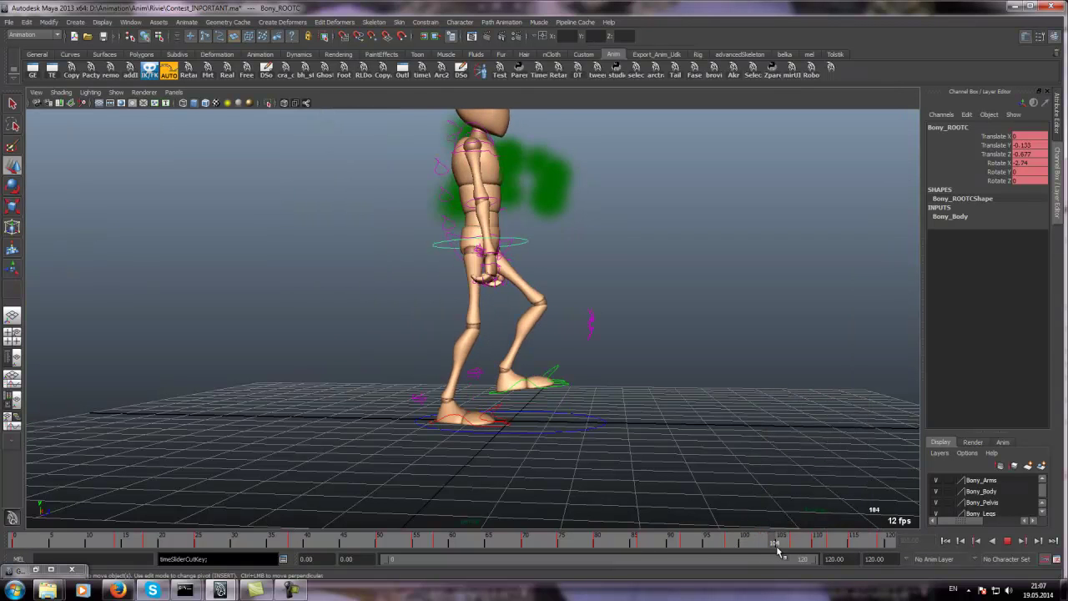
pyautogui.click(764, 543)
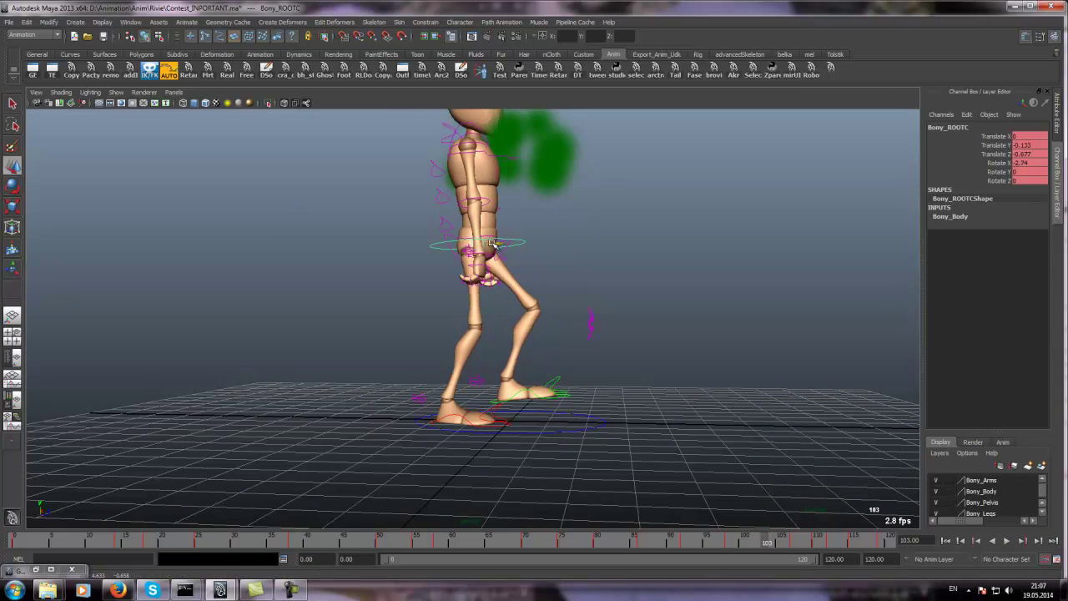
pyautogui.keyDown('alt'); pyautogui.moveTo(601, 267); pyautogui.dragTo(543, 251); pyautogui.keyUp('alt')
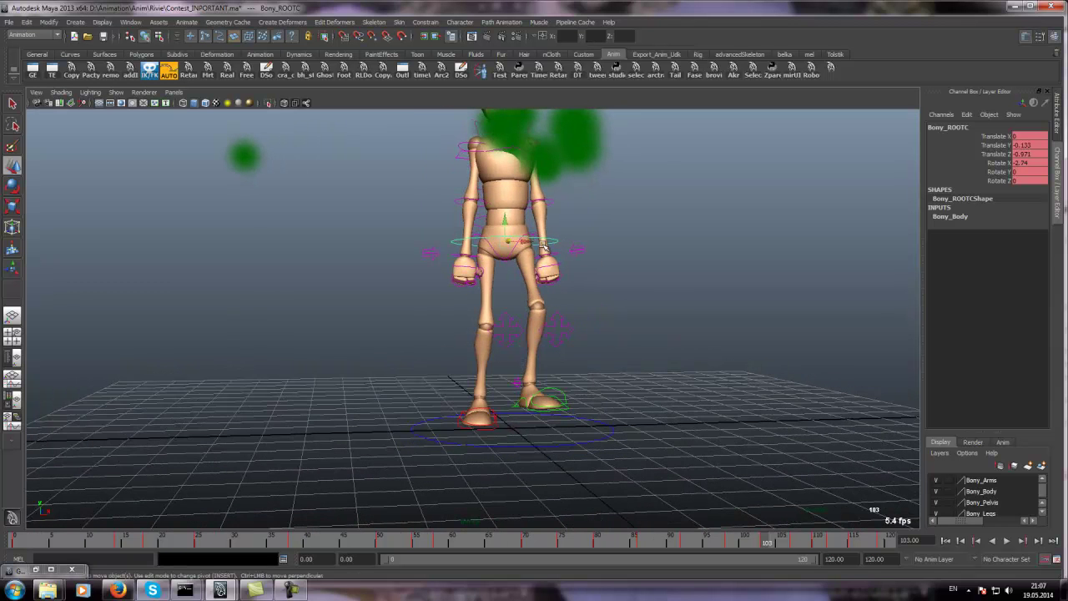
pyautogui.moveTo(721, 541); pyautogui.dragTo(762, 549)
pyautogui.hotkey('alt', 'v')
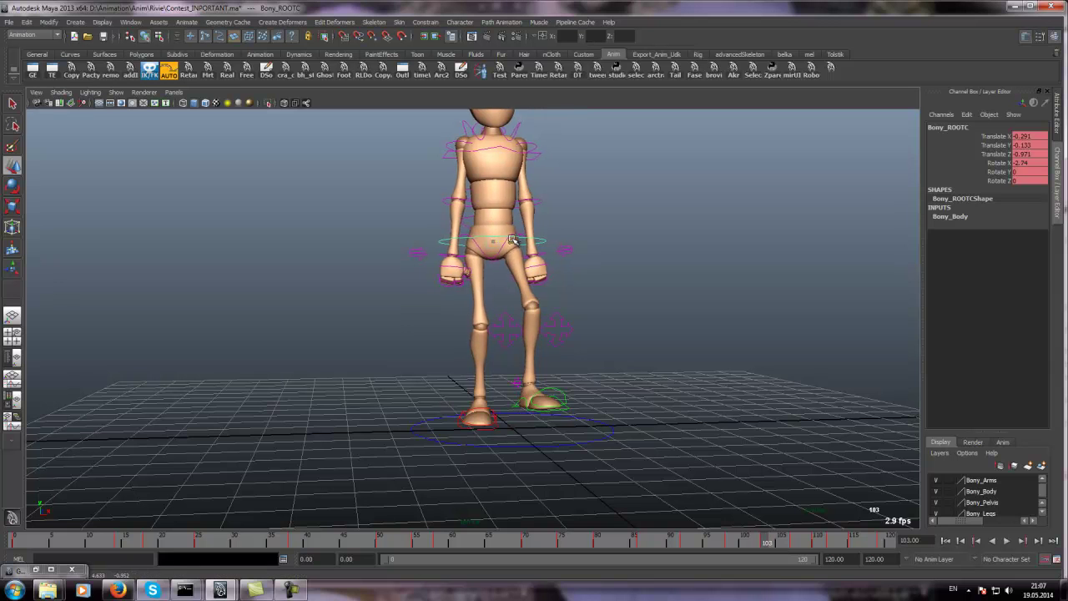
# Step: Rotate the main hip control at frame 103 to Rotate X -1.7, Rotate Y -14.906 and Rotate Z 6.583
pyautogui.click(493, 254)
pyautogui.press('e')
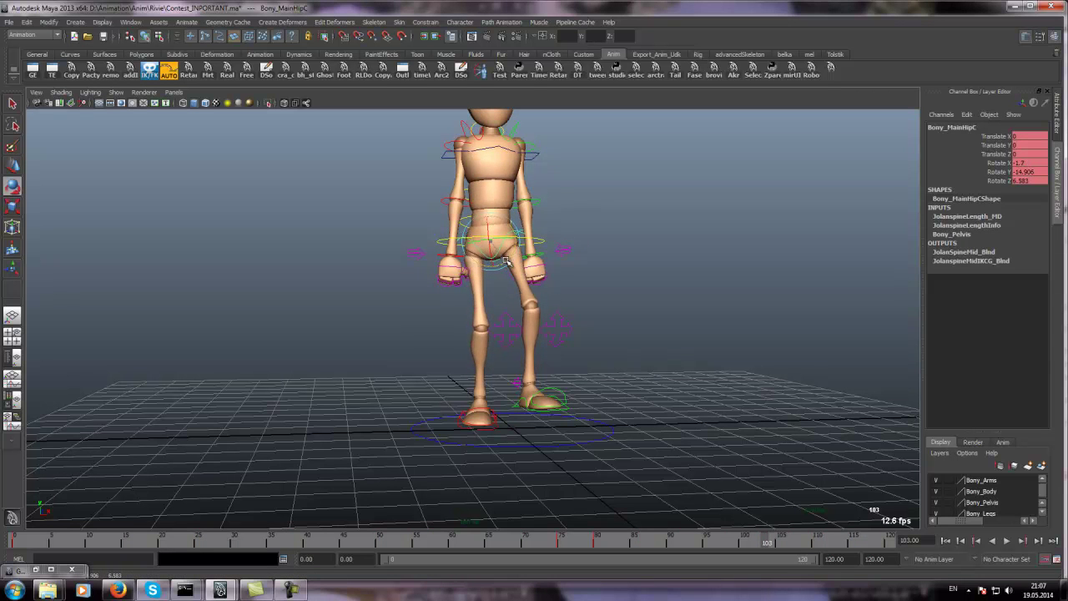
pyautogui.keyDown('alt'); pyautogui.moveTo(498, 256); pyautogui.dragTo(498, 283, button='middle'); pyautogui.keyUp('alt')
pyautogui.press('w')
# Step: Tilt the upper spine control at frame 103 to Rotate Z 4.312
pyautogui.click(457, 180)
pyautogui.press('e')
pyautogui.keyDown('alt'); pyautogui.moveTo(467, 206); pyautogui.dragTo(536, 231); pyautogui.keyUp('alt')
pyautogui.press('w')
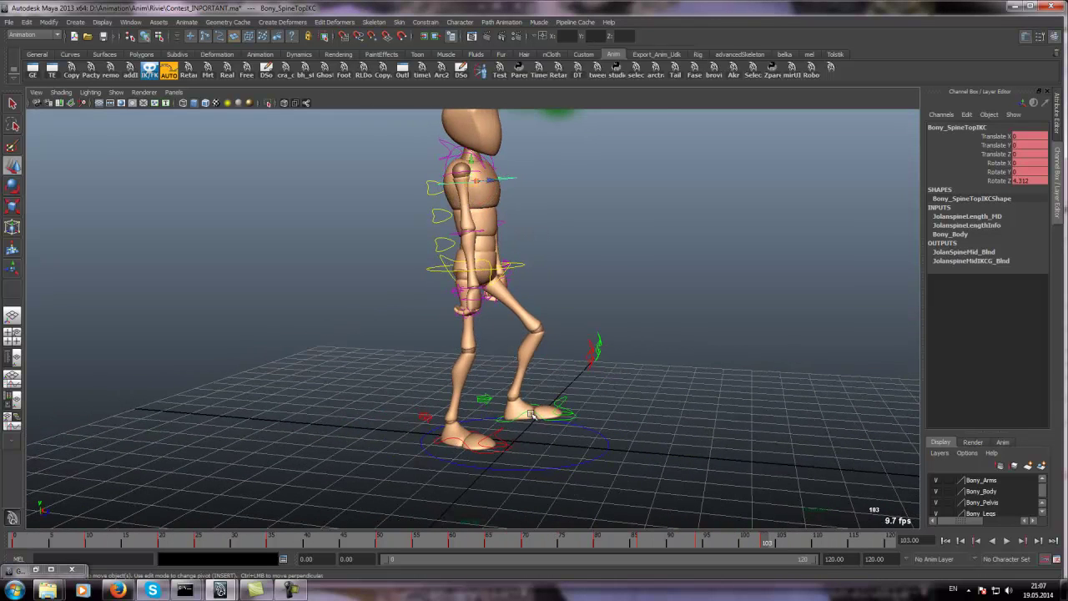
# Step: Review the step in playback, and raise the left foot forward at frame 106 to about Translate Y 1.732 and Translate Z 0.738
pyautogui.click(660, 468)
pyautogui.moveTo(791, 542)
pyautogui.mouseDown()
pyautogui.moveTo(719, 548)
pyautogui.moveTo(791, 547)
pyautogui.mouseUp()
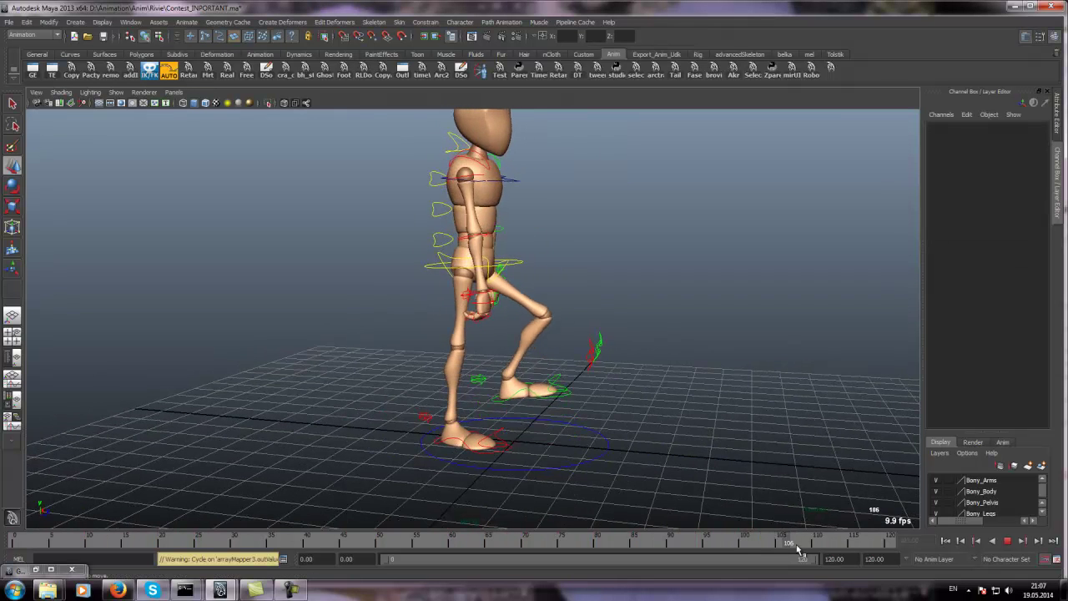
pyautogui.hotkey('alt', 'v')
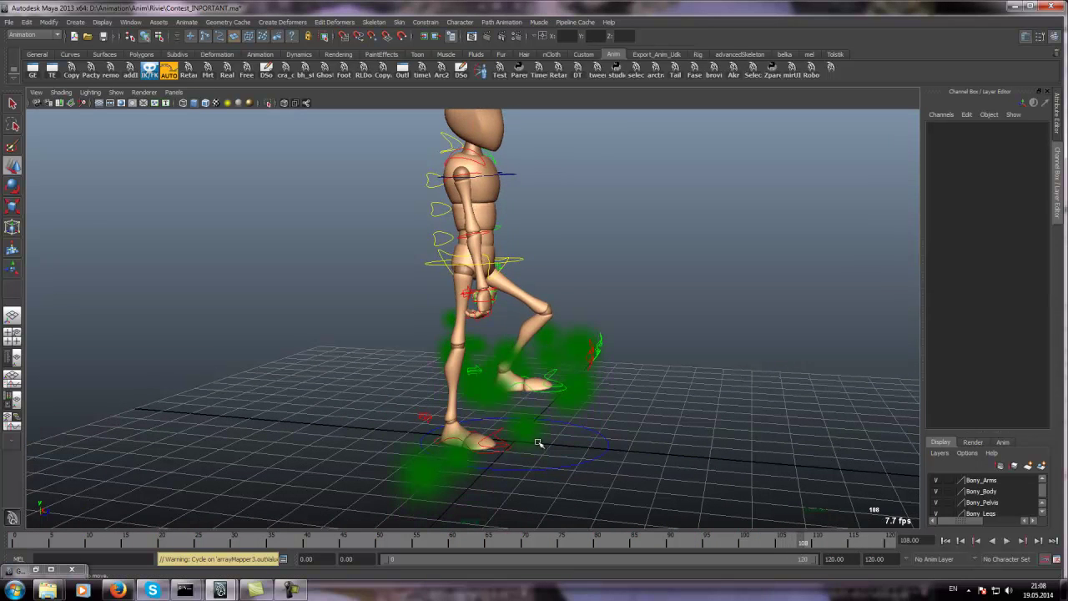
pyautogui.click(552, 390)
pyautogui.keyDown('alt'); pyautogui.moveTo(565, 410); pyautogui.dragTo(613, 397); pyautogui.keyUp('alt')
pyautogui.moveTo(807, 543)
pyautogui.mouseDown()
pyautogui.moveTo(831, 544)
pyautogui.moveTo(813, 539)
pyautogui.mouseUp()
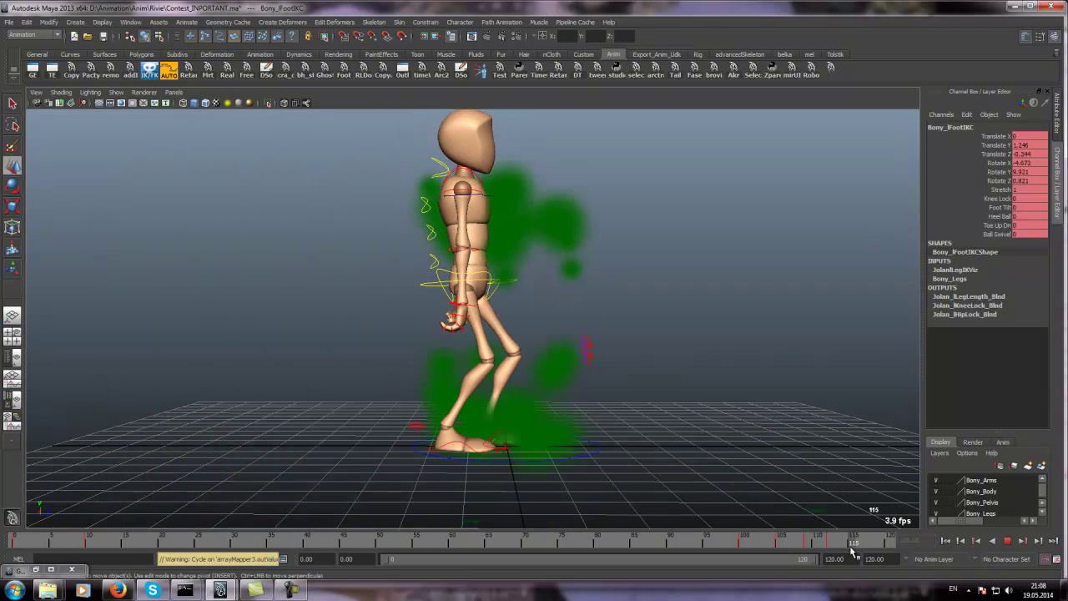
pyautogui.moveTo(782, 531); pyautogui.dragTo(707, 543)
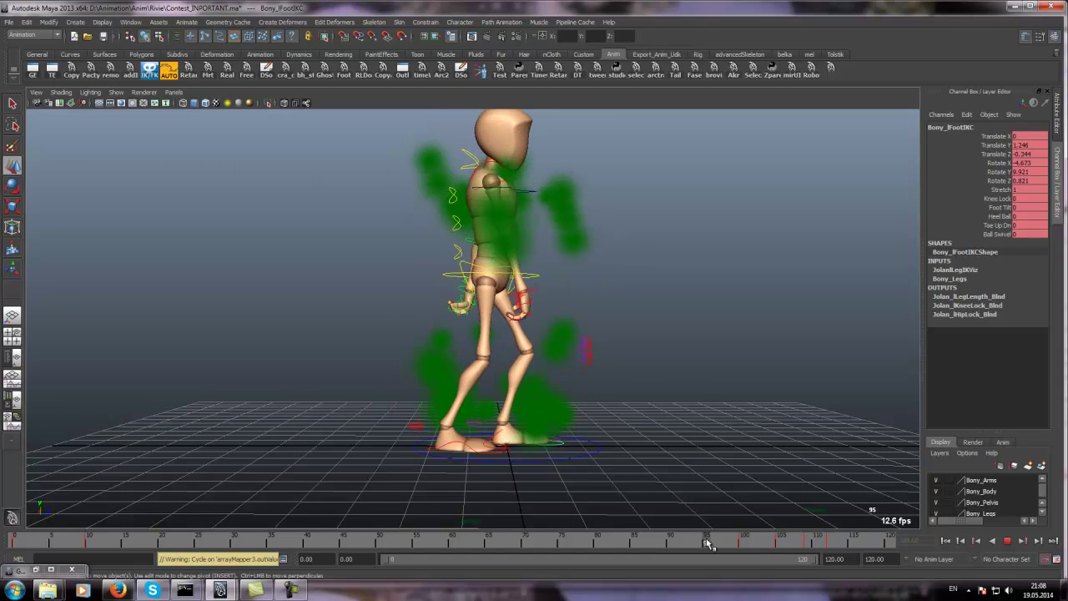
pyautogui.press('Escape')
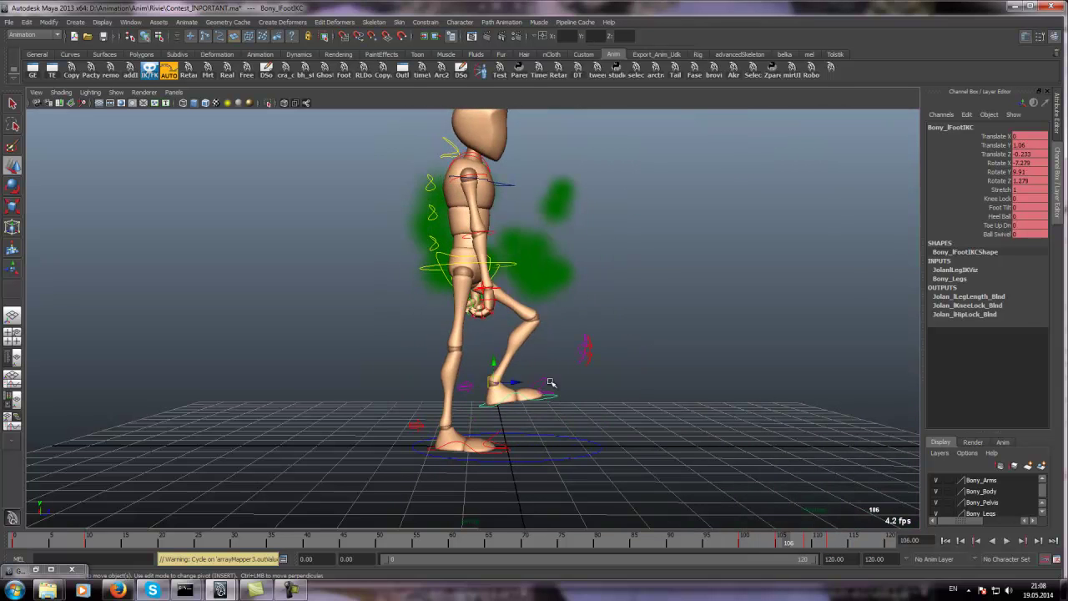
pyautogui.moveTo(492, 367); pyautogui.dragTo(509, 354)
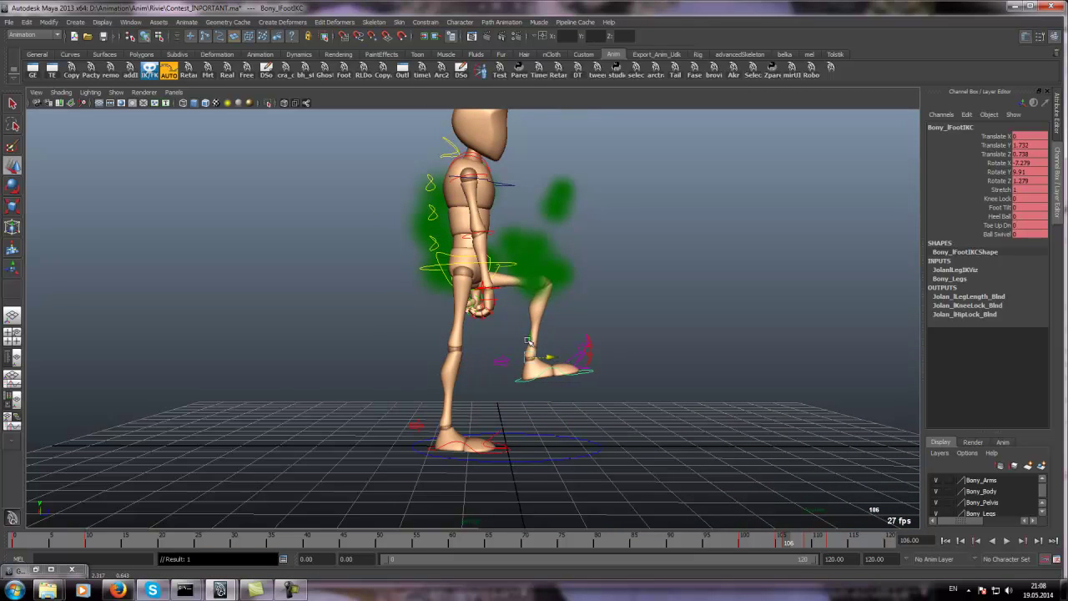
pyautogui.moveTo(814, 544); pyautogui.dragTo(803, 541)
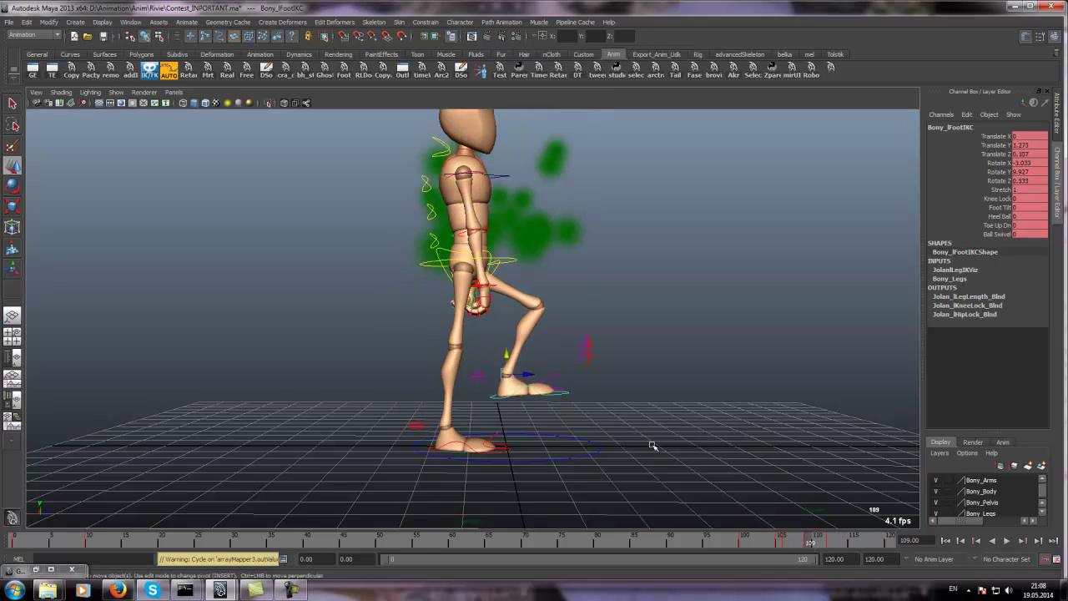
pyautogui.moveTo(510, 368); pyautogui.dragTo(511, 328)
pyautogui.moveTo(815, 545)
pyautogui.mouseDown()
pyautogui.moveTo(861, 549)
pyautogui.moveTo(806, 546)
pyautogui.mouseUp()
pyautogui.hotkey('ctrl', 'z')
pyautogui.hotkey('ctrl', 'z')
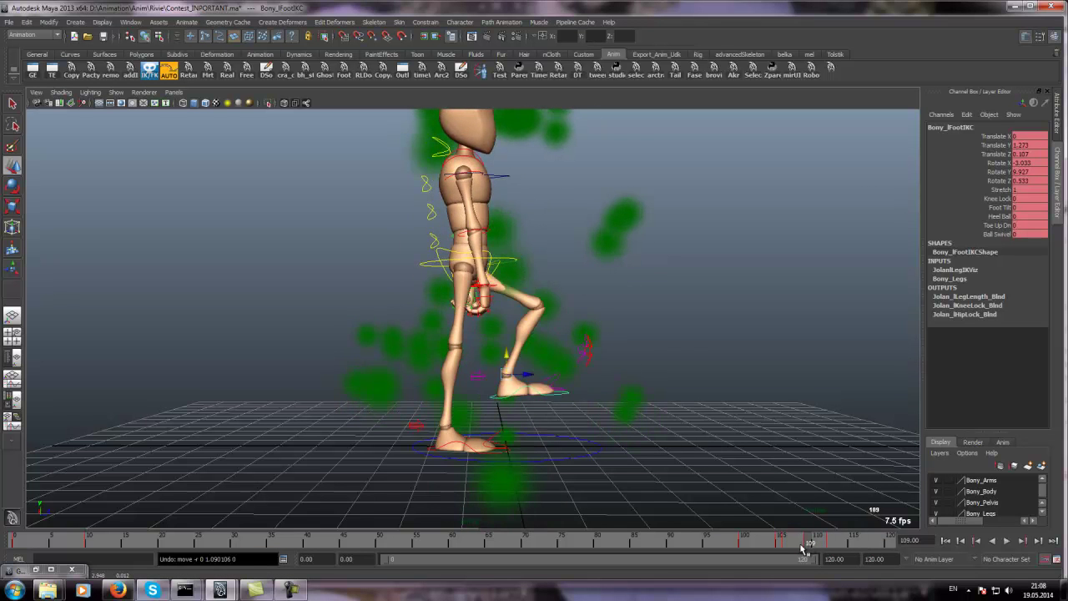
# Step: Undo the earlier changes that raised the left foot forward at frame 106
pyautogui.hotkey('ctrl', 'z')
pyautogui.hotkey('ctrl', 'z')
pyautogui.hotkey('ctrl', 'z')
pyautogui.hotkey('ctrl', 'z')
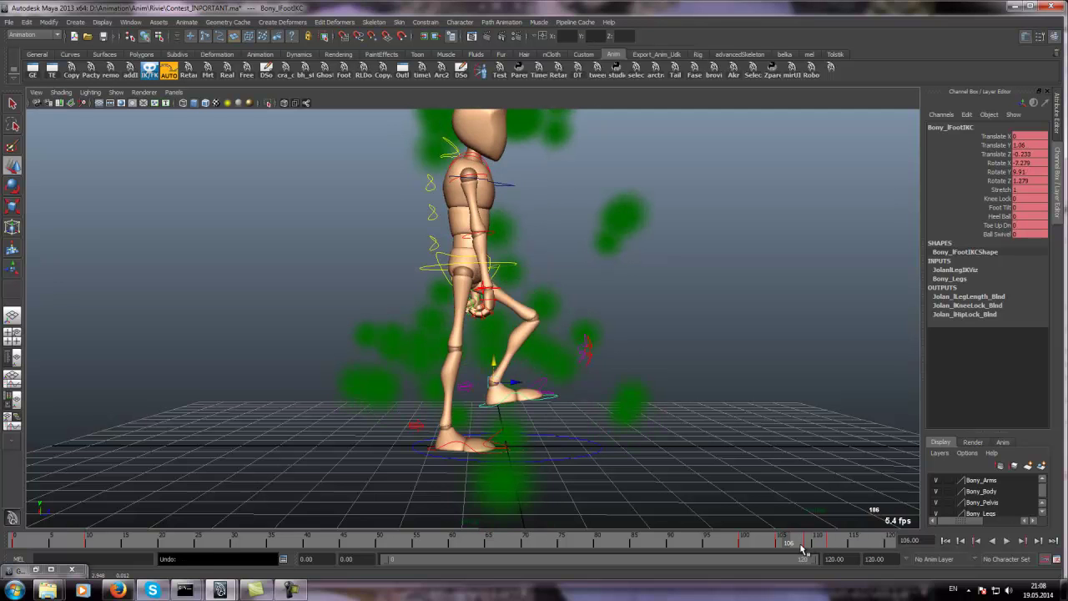
# Step: Play through frames 109 to 115 with the root control selected and examine the legs from several angles
pyautogui.moveTo(820, 542); pyautogui.dragTo(832, 543)
pyautogui.click(506, 274)
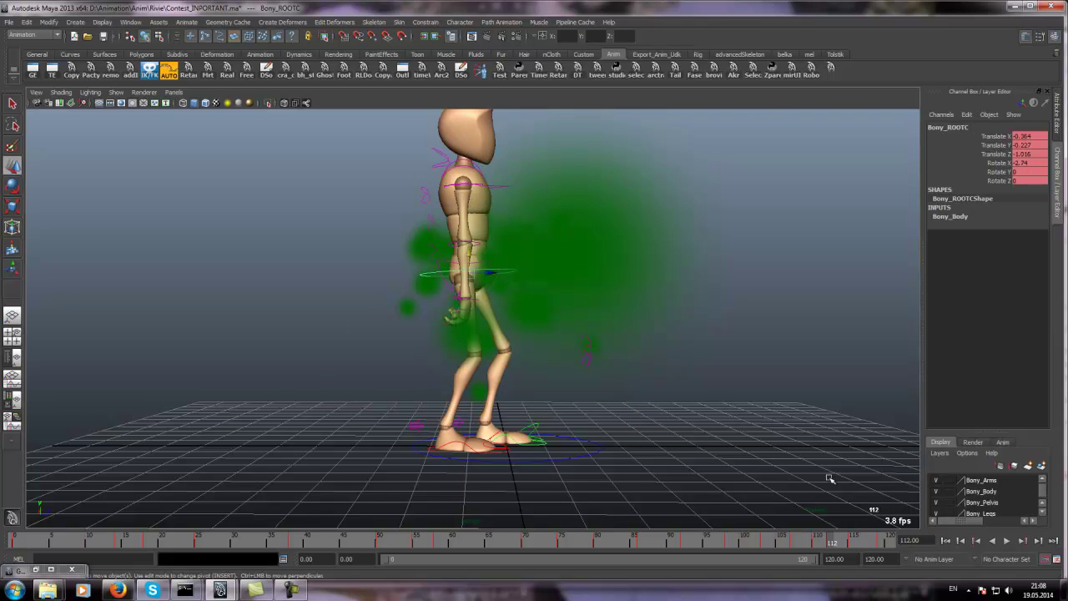
pyautogui.hotkey('alt', 'v')
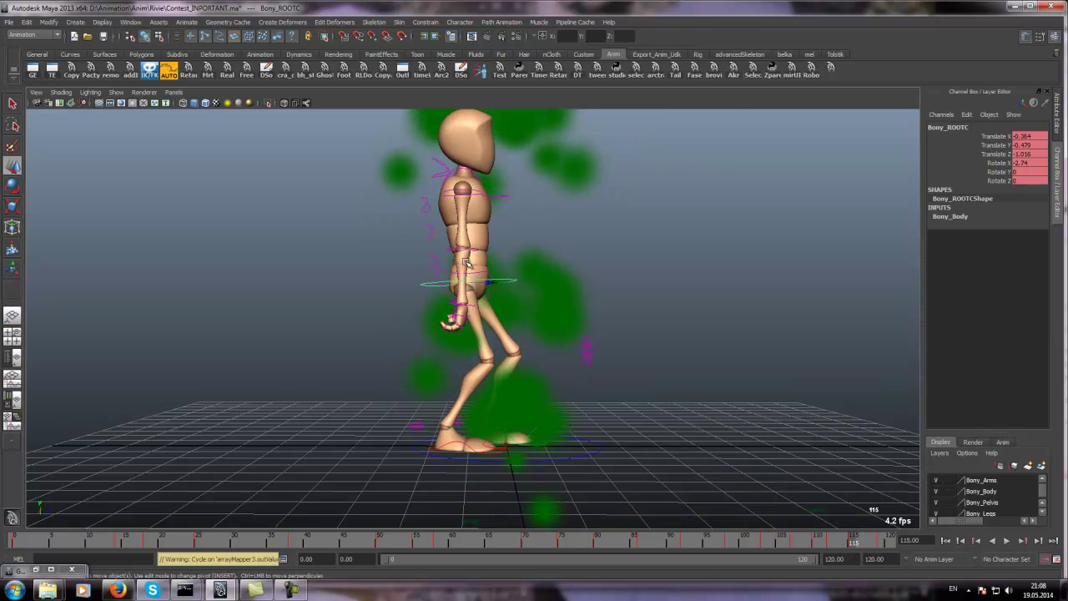
pyautogui.keyDown('alt'); pyautogui.moveTo(465, 261); pyautogui.dragTo(808, 547); pyautogui.keyUp('alt')
pyautogui.keyDown('alt'); pyautogui.moveTo(554, 294); pyautogui.dragTo(553, 270, button='middle'); pyautogui.keyUp('alt')
pyautogui.keyDown('alt'); pyautogui.moveTo(553, 270); pyautogui.dragTo(550, 358, button='right'); pyautogui.keyUp('alt')
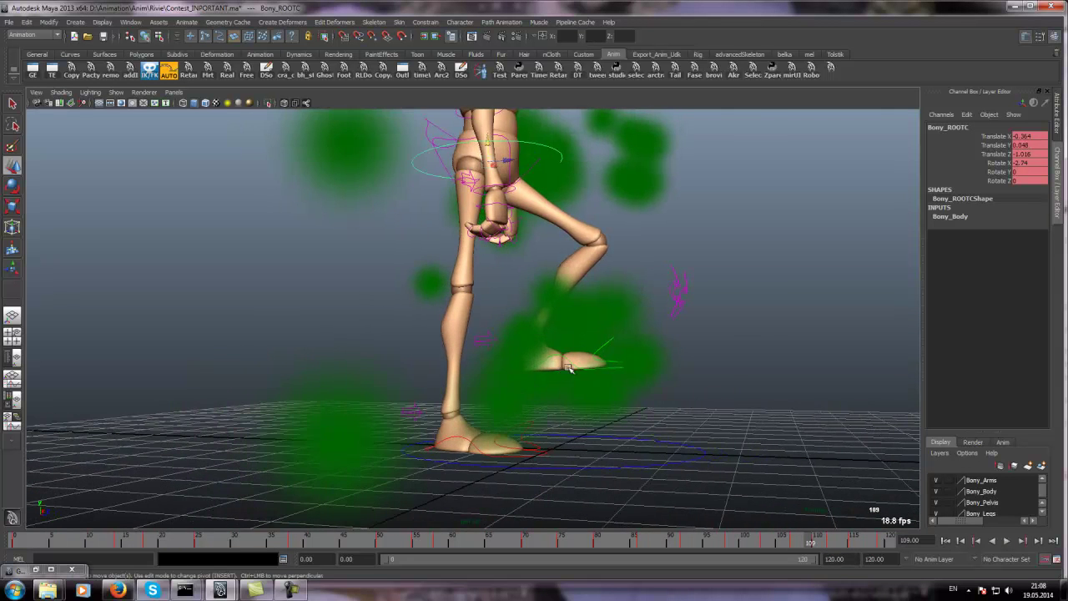
pyautogui.click(580, 373)
pyautogui.click(794, 423)
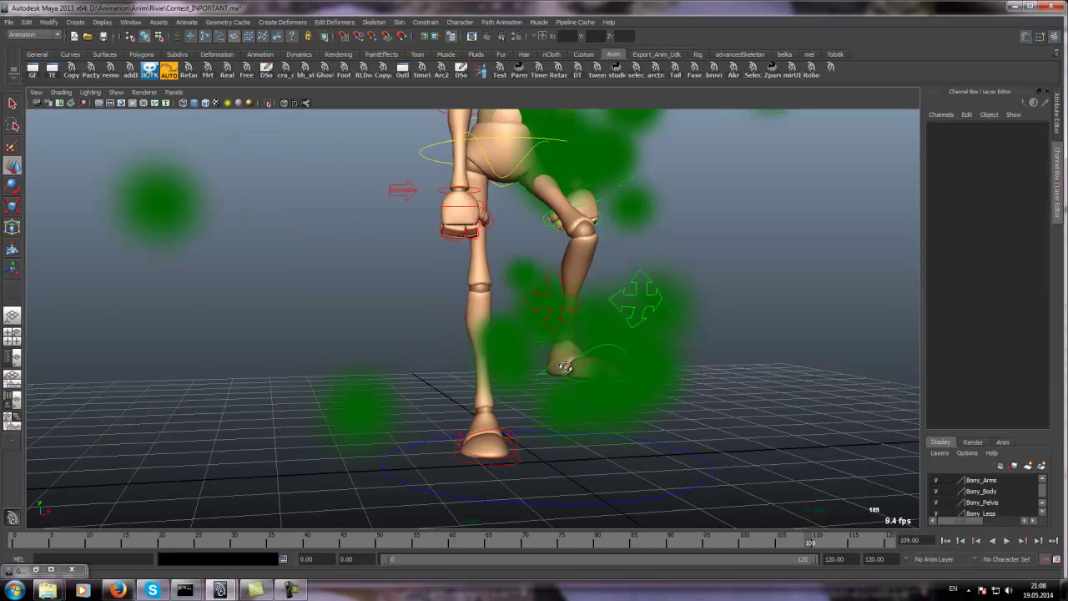
pyautogui.keyDown('alt'); pyautogui.moveTo(584, 367); pyautogui.dragTo(463, 370); pyautogui.keyUp('alt')
# Step: Hide the particles by limiting the viewport display to polygons and NURBS curves
pyautogui.click(463, 384)
pyautogui.click(118, 93)
pyautogui.click(127, 131)
pyautogui.click(117, 91)
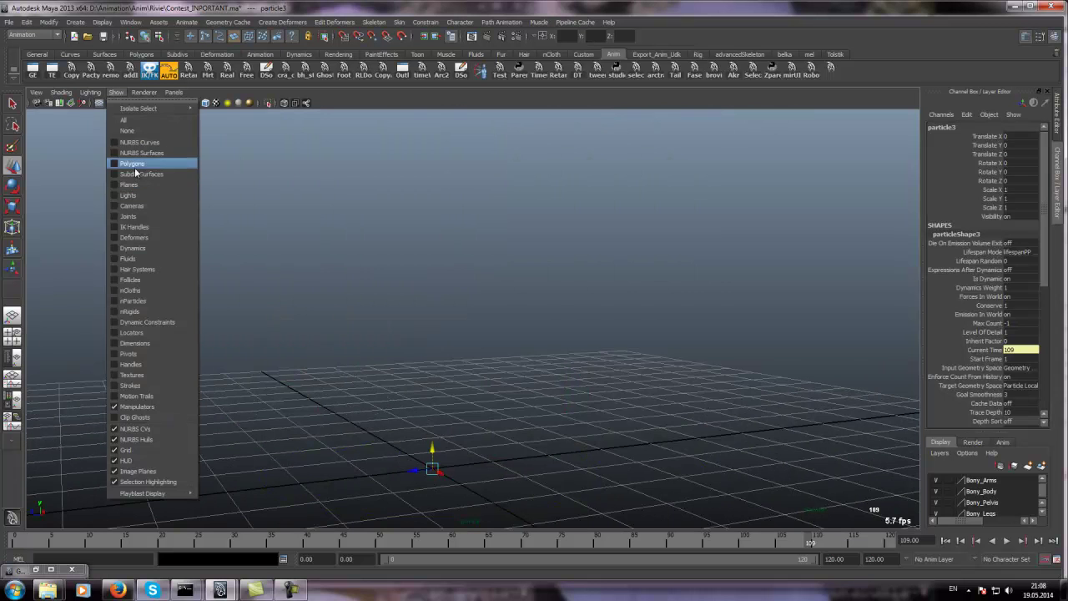
pyautogui.click(131, 163)
pyautogui.click(117, 92)
pyautogui.click(138, 142)
# Step: Tilt the left foot downward at frame 105 to Rotate X 14.594, Rotate Y 12.818 and Rotate Z 2.731
pyautogui.keyDown('alt'); pyautogui.moveTo(206, 228); pyautogui.dragTo(555, 367); pyautogui.keyUp('alt')
pyautogui.click(563, 360)
pyautogui.press('e')
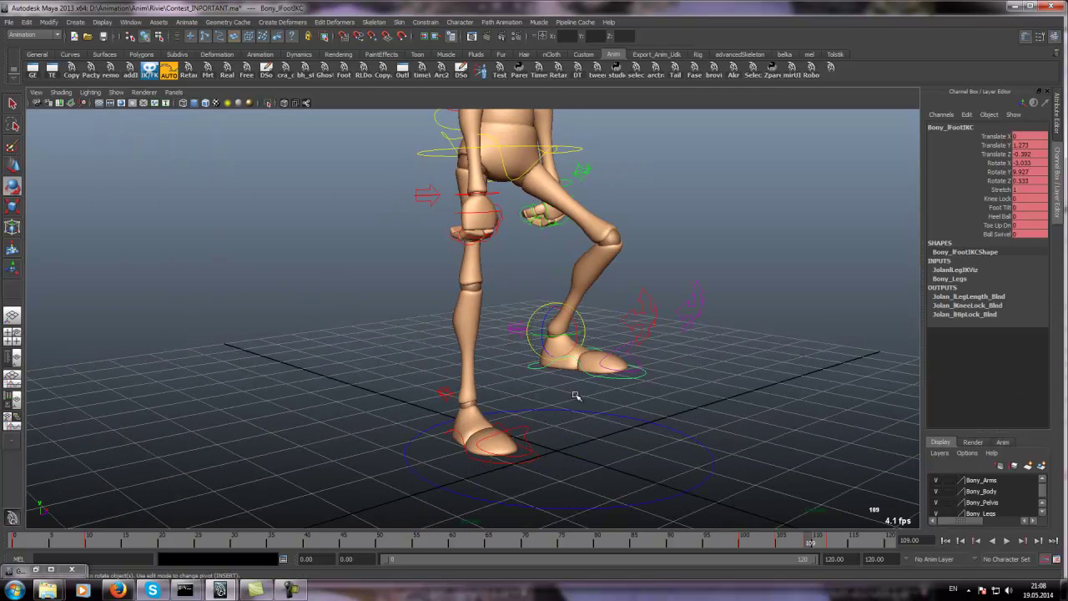
pyautogui.keyDown('alt'); pyautogui.moveTo(615, 449); pyautogui.dragTo(668, 458); pyautogui.keyUp('alt')
pyautogui.moveTo(753, 543); pyautogui.dragTo(778, 545)
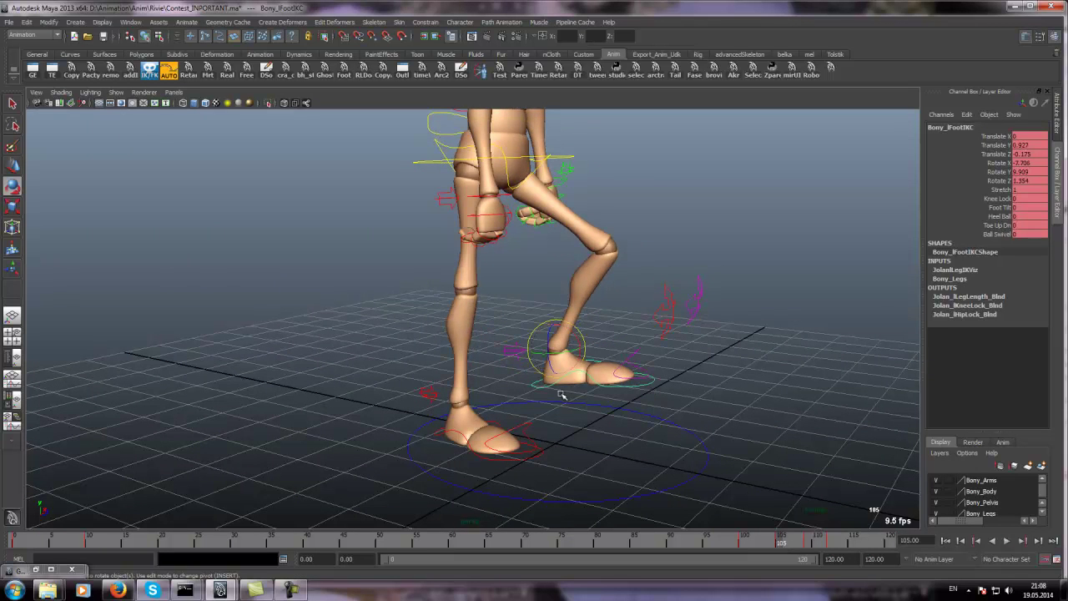
pyautogui.moveTo(574, 337); pyautogui.dragTo(592, 350)
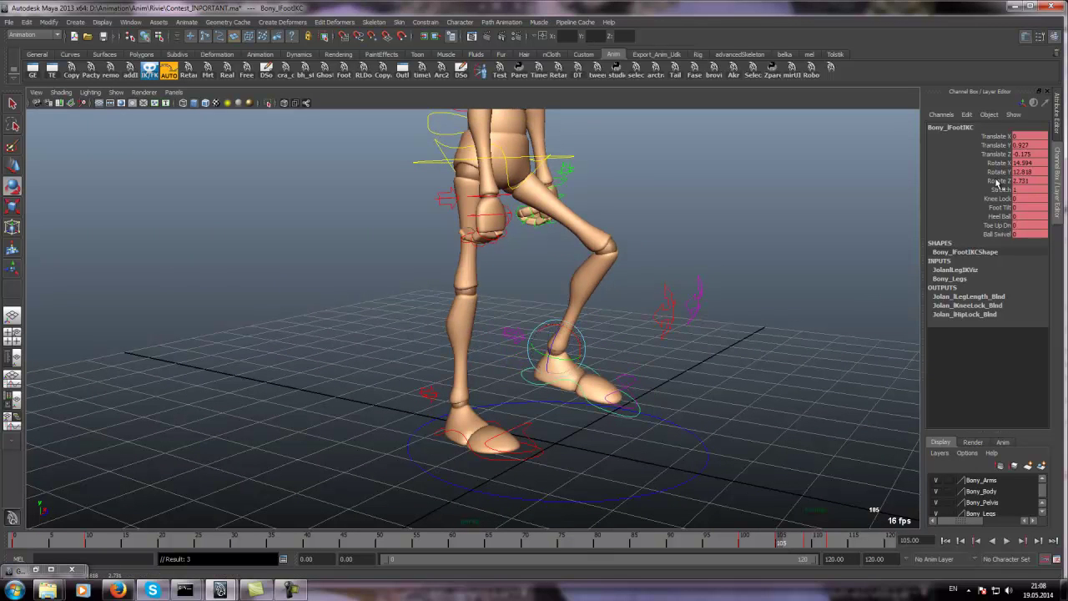
# Step: Bend the left foot's toes down at frame 105 with Toe Up Dn -6.6
pyautogui.click(993, 226)
pyautogui.moveTo(689, 238); pyautogui.dragTo(653, 234, button='middle')
pyautogui.keyDown('alt'); pyautogui.moveTo(653, 233); pyautogui.dragTo(647, 237); pyautogui.keyUp('alt')
pyautogui.keyDown('alt'); pyautogui.moveTo(647, 237); pyautogui.dragTo(634, 243, button='right'); pyautogui.keyUp('alt')
pyautogui.keyDown('alt'); pyautogui.moveTo(634, 243); pyautogui.dragTo(640, 237); pyautogui.keyUp('alt')
# Step: Raise the left foot's toes for the landing, with Toe Up Dn about 4.8 at frame 114
pyautogui.moveTo(797, 542); pyautogui.dragTo(831, 551)
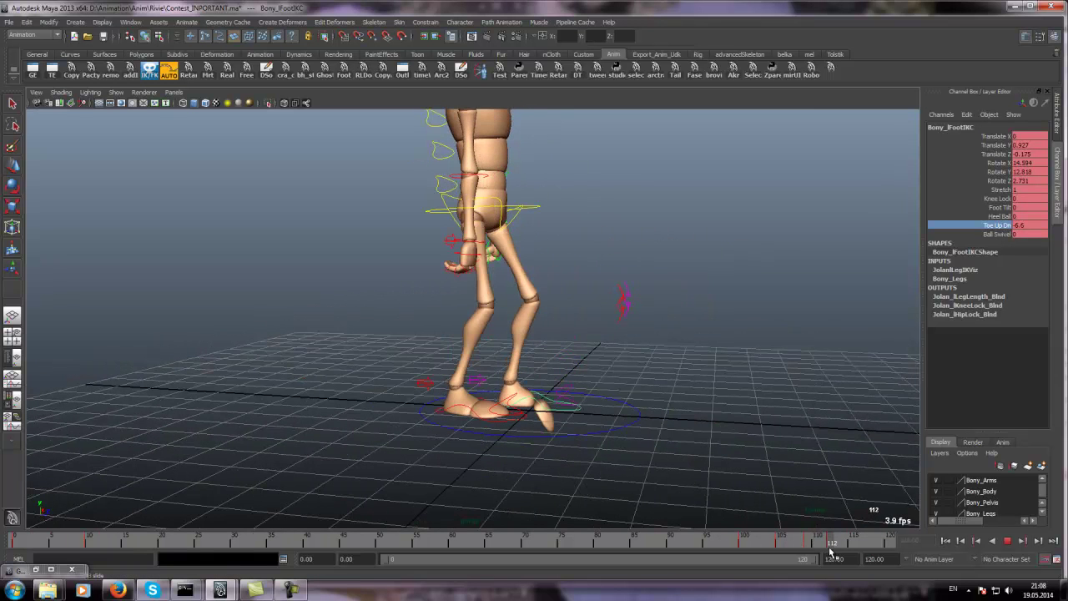
pyautogui.moveTo(669, 323); pyautogui.dragTo(706, 325, button='middle')
pyautogui.keyDown('alt'); pyautogui.moveTo(705, 325); pyautogui.dragTo(764, 441, button='right'); pyautogui.keyUp('alt')
pyautogui.moveTo(838, 549); pyautogui.dragTo(846, 549)
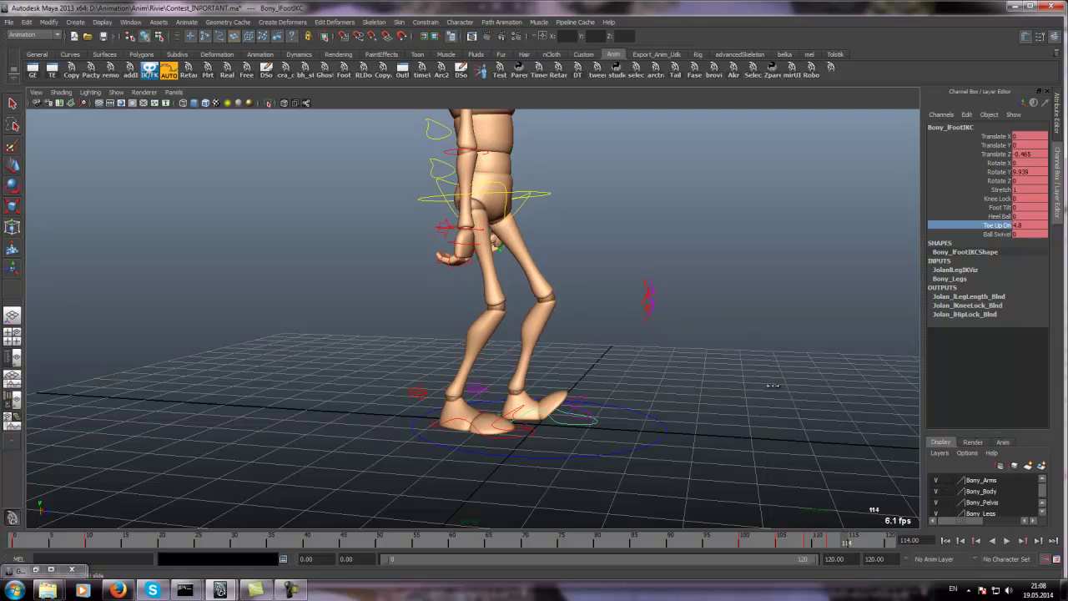
# Step: Review the root's weight shift from the front and side between frames 96 and 120, and play back the animation
pyautogui.moveTo(735, 551); pyautogui.dragTo(714, 538)
pyautogui.keyDown('alt'); pyautogui.moveTo(718, 498); pyautogui.dragTo(616, 490); pyautogui.keyUp('alt')
pyautogui.keyDown('alt'); pyautogui.moveTo(614, 209); pyautogui.dragTo(610, 288, button='middle'); pyautogui.keyUp('alt')
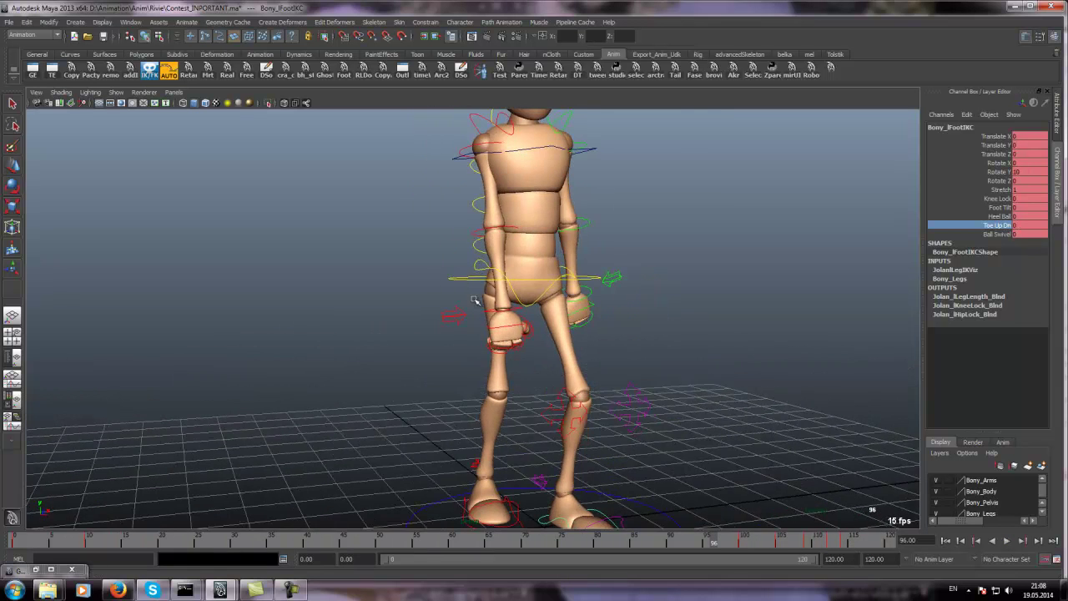
pyautogui.keyDown('alt'); pyautogui.moveTo(610, 287); pyautogui.dragTo(580, 273); pyautogui.keyUp('alt')
pyautogui.press('w')
pyautogui.click(580, 273)
pyautogui.click(581, 273)
pyautogui.moveTo(728, 551); pyautogui.dragTo(811, 542)
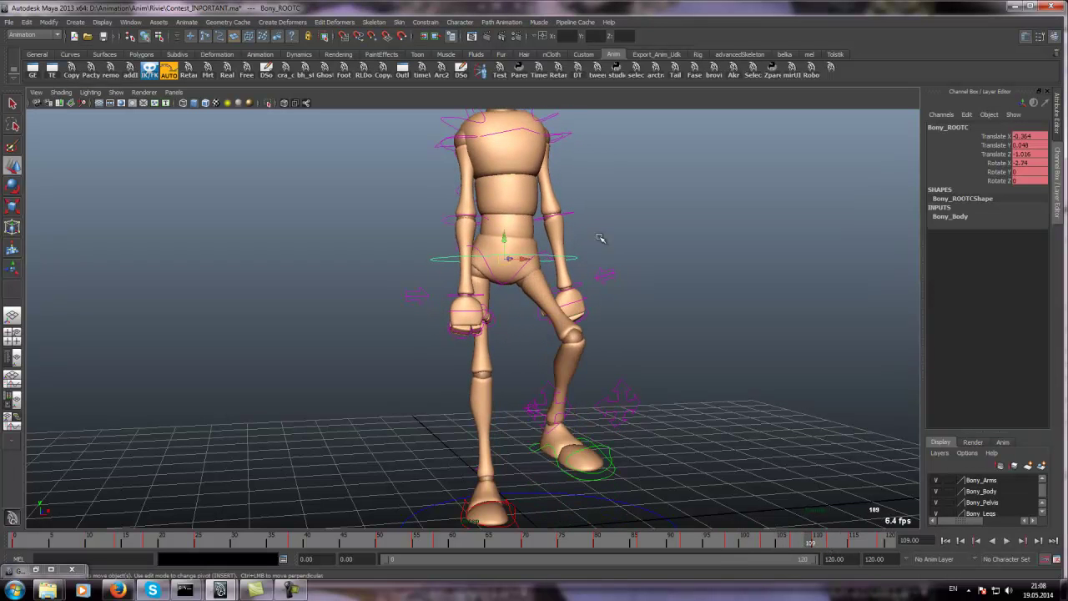
pyautogui.keyDown('alt'); pyautogui.moveTo(601, 238); pyautogui.dragTo(517, 225); pyautogui.keyUp('alt')
pyautogui.keyDown('alt'); pyautogui.moveTo(576, 131); pyautogui.dragTo(618, 510); pyautogui.keyUp('alt')
pyautogui.hotkey('alt', 'v')
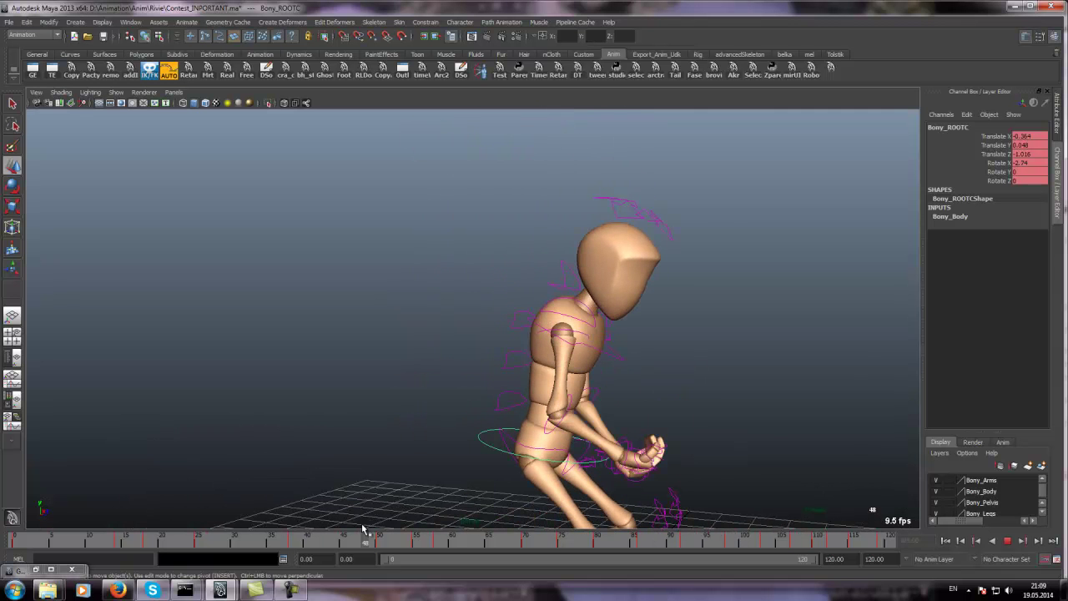
pyautogui.moveTo(416, 544); pyautogui.dragTo(890, 544)
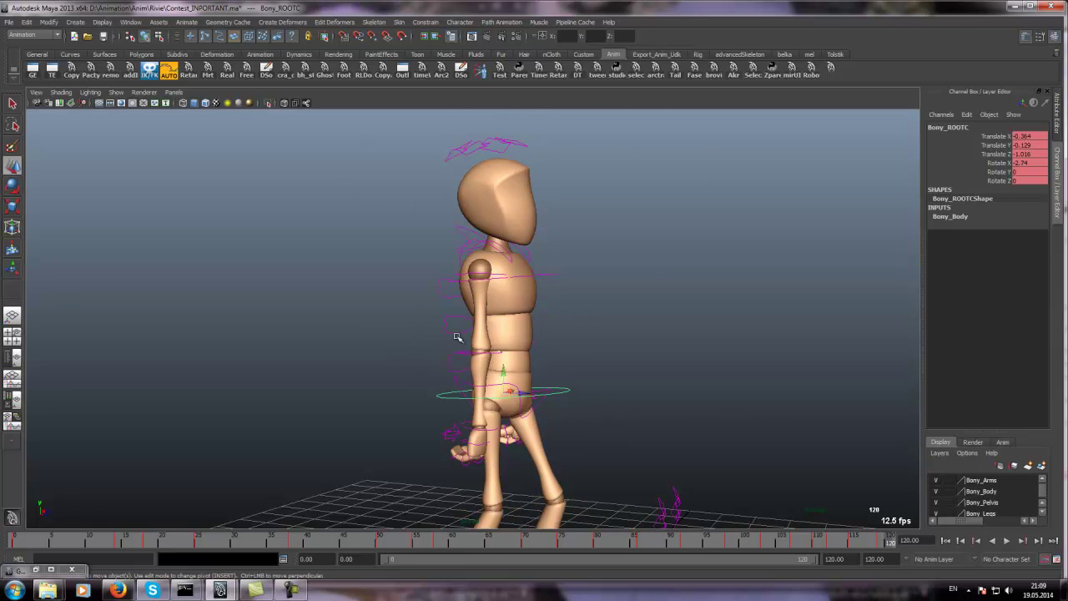
# Step: Rotate the right shoulder control at frame 120 to turn the hanging arm
pyautogui.click(486, 343)
pyautogui.click(470, 272)
pyautogui.press('e')
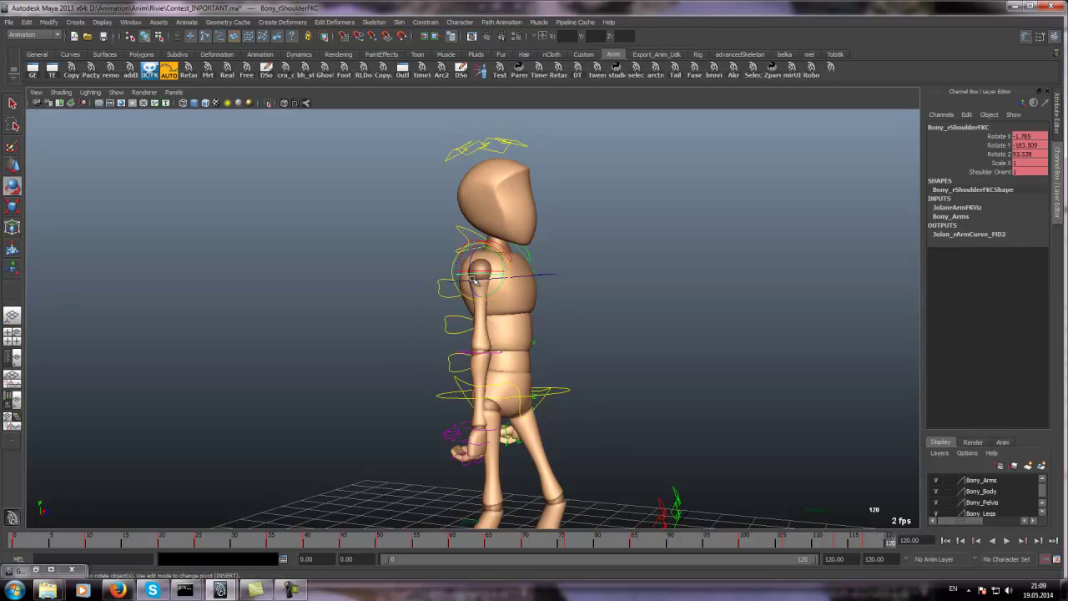
pyautogui.moveTo(490, 277); pyautogui.dragTo(501, 350)
# Step: Bend the right elbow at frame 120 to Rotate Y 39.122 and twist the shoulder to aim the forearm forward
pyautogui.click(494, 354)
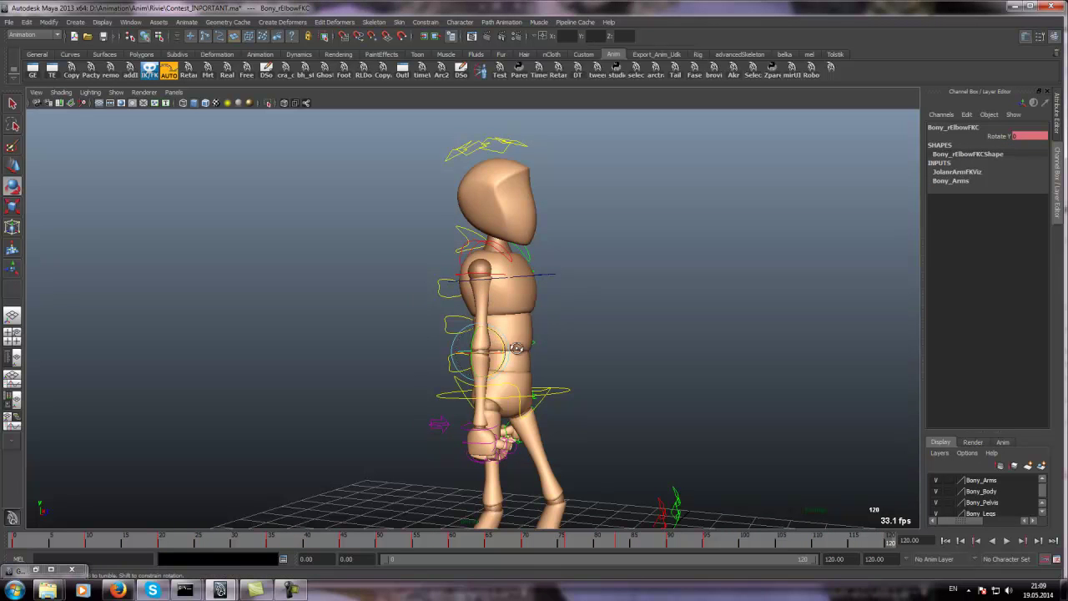
pyautogui.keyDown('alt'); pyautogui.moveTo(521, 350); pyautogui.dragTo(394, 367); pyautogui.keyUp('alt')
pyautogui.click(396, 367)
pyautogui.hotkey('ctrl', 'z')
pyautogui.click(992, 137)
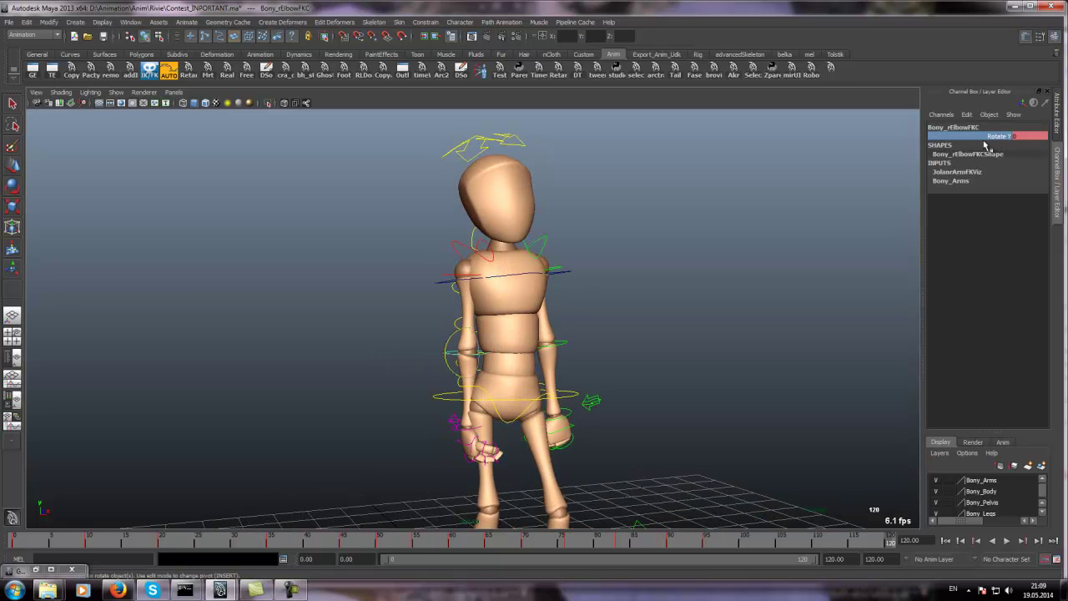
pyautogui.moveTo(516, 342); pyautogui.dragTo(504, 308, button='middle')
pyautogui.moveTo(448, 343); pyautogui.dragTo(457, 445, button='middle')
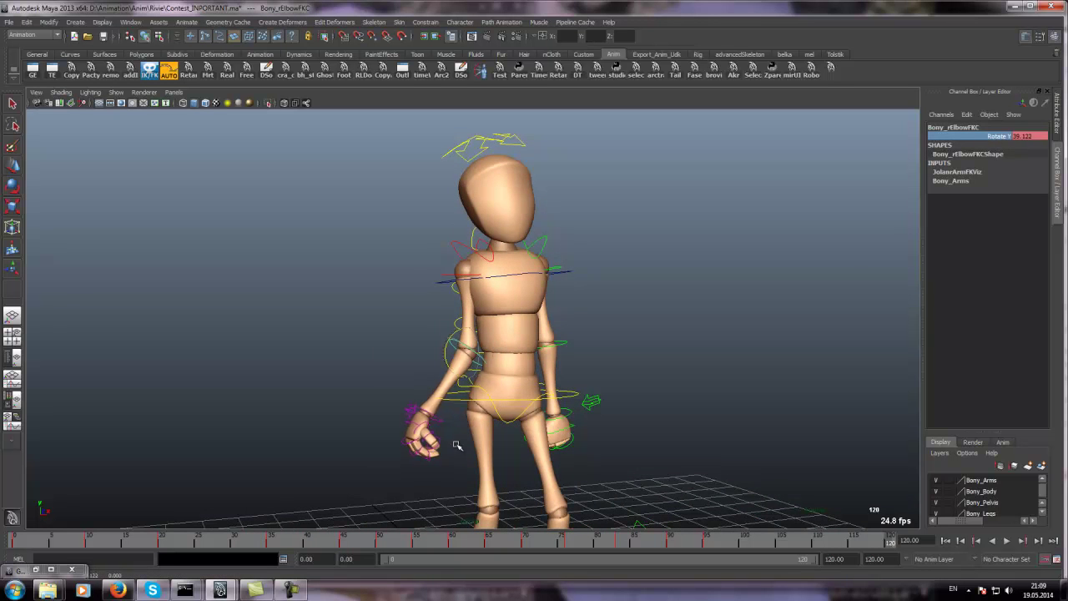
pyautogui.click(449, 274)
pyautogui.moveTo(465, 274); pyautogui.dragTo(454, 295)
pyautogui.click(351, 352)
# Step: Scrub through the crouch up to around frame 60 and examine the pose at frame 50 from the side
pyautogui.keyDown('alt'); pyautogui.moveTo(351, 351); pyautogui.dragTo(501, 392); pyautogui.keyUp('alt')
pyautogui.moveTo(200, 548); pyautogui.dragTo(453, 540)
pyautogui.keyDown('alt'); pyautogui.moveTo(423, 469); pyautogui.dragTo(334, 428); pyautogui.keyUp('alt')
pyautogui.moveTo(410, 545); pyautogui.dragTo(381, 542)
pyautogui.press('w')
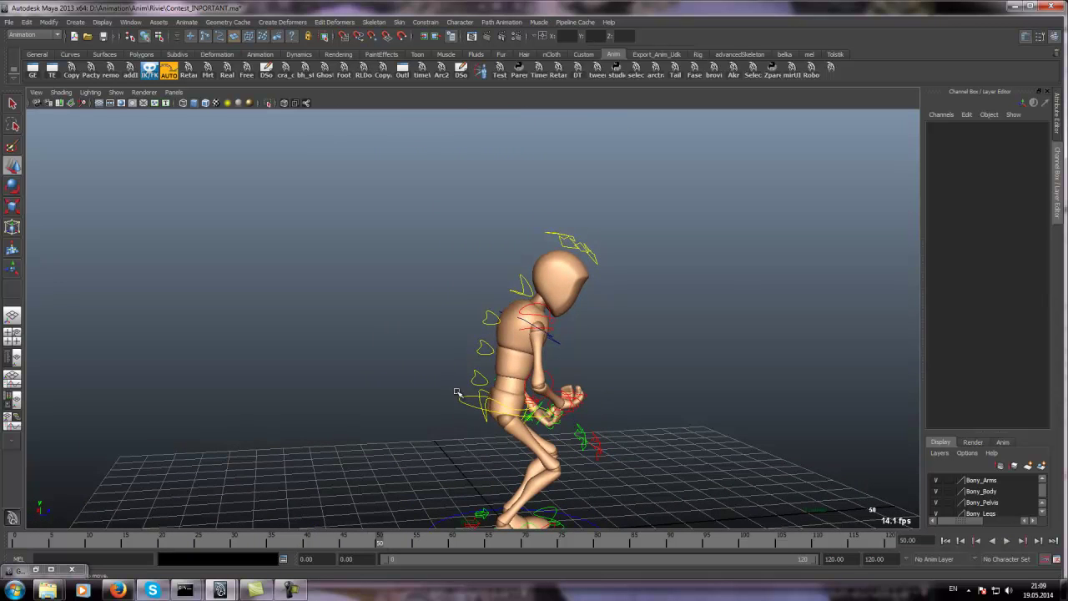
# Step: Select and retime the root control's crouch key around frame 45, checking the squat's timing in playback
pyautogui.click(465, 406)
pyautogui.keyDown('alt'); pyautogui.moveTo(424, 435); pyautogui.dragTo(363, 366); pyautogui.keyUp('alt')
pyautogui.moveTo(292, 542); pyautogui.dragTo(336, 544)
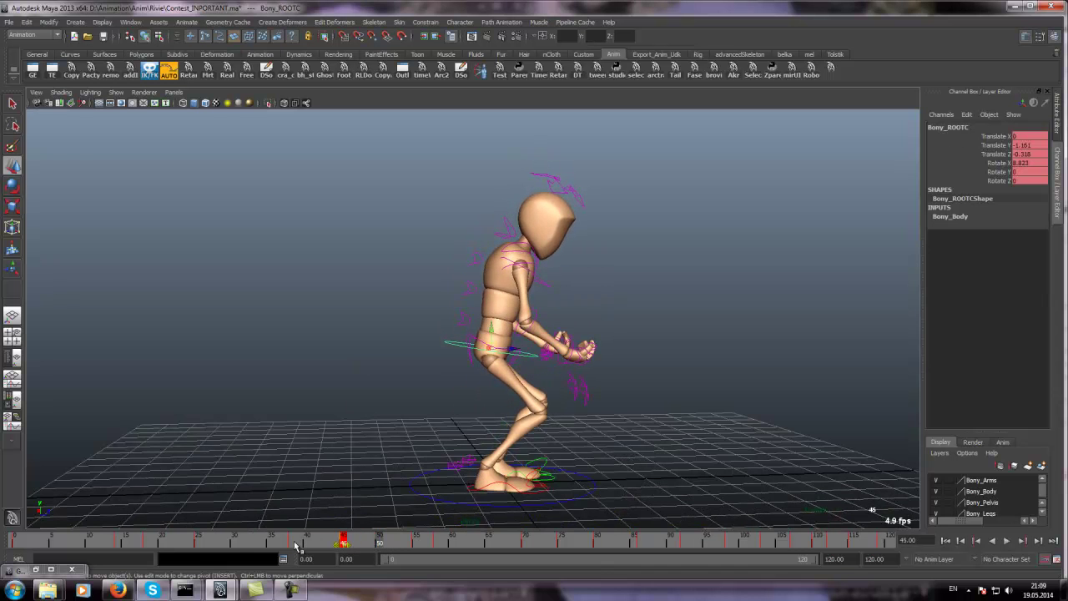
pyautogui.click(255, 546)
pyautogui.hotkey('alt', 'v')
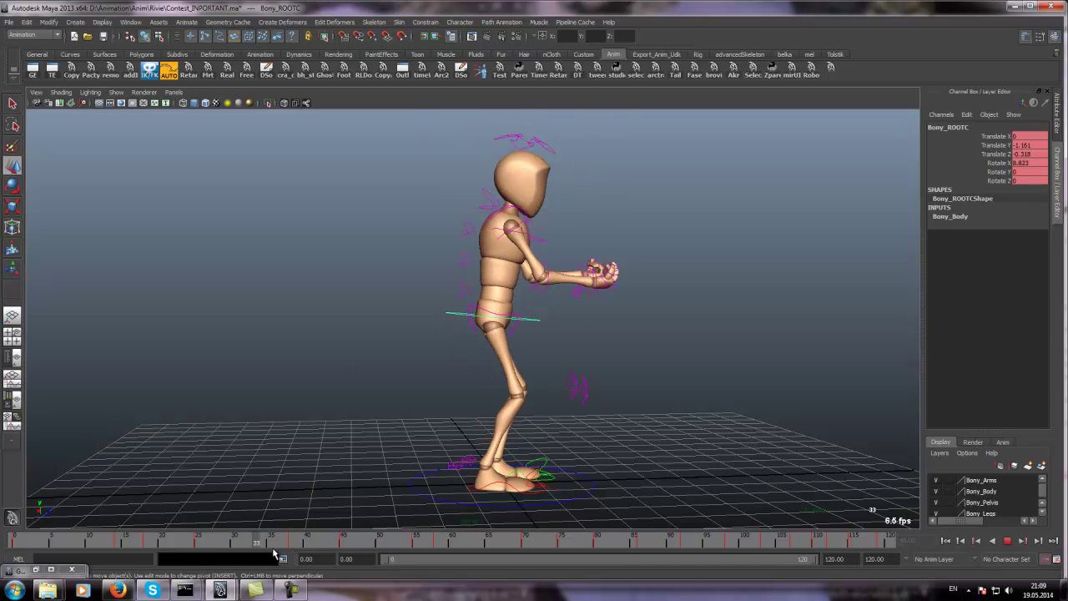
pyautogui.moveTo(261, 542)
pyautogui.keyDown('shift'); pyautogui.mouseDown()
pyautogui.moveTo(344, 544)
pyautogui.moveTo(269, 557)
pyautogui.mouseUp(); pyautogui.keyUp('shift')
pyautogui.hotkey('alt', 'v')
pyautogui.hotkey('alt', 'v')
pyautogui.click(165, 545)
pyautogui.hotkey('alt', 'v')
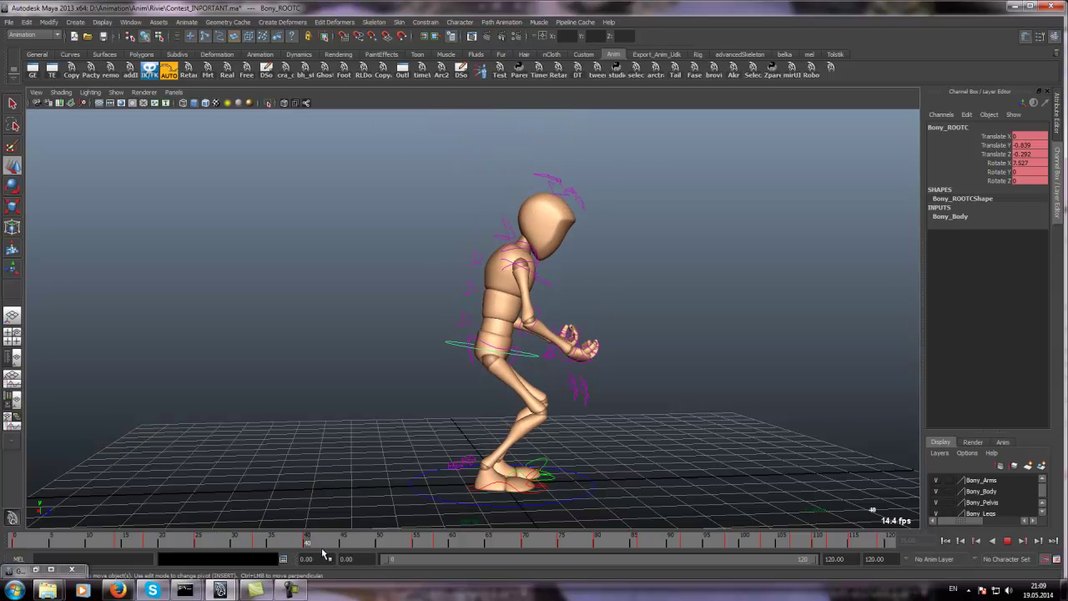
# Step: Examine the rise and backward step across frames 69 to 80, checking how the right foot control travels
pyautogui.click(357, 545)
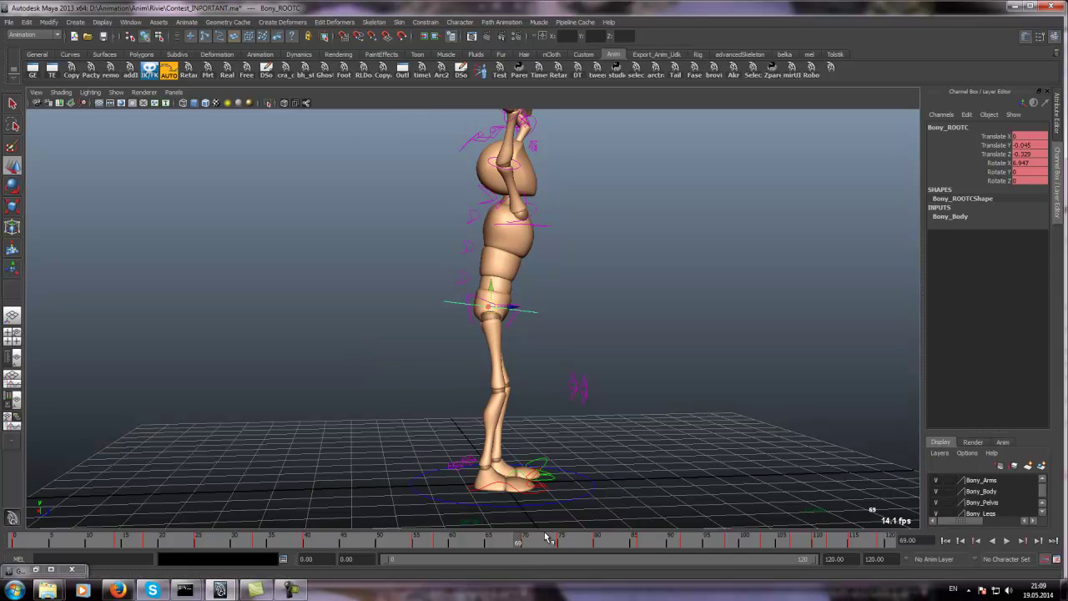
pyautogui.hotkey('alt', 'v')
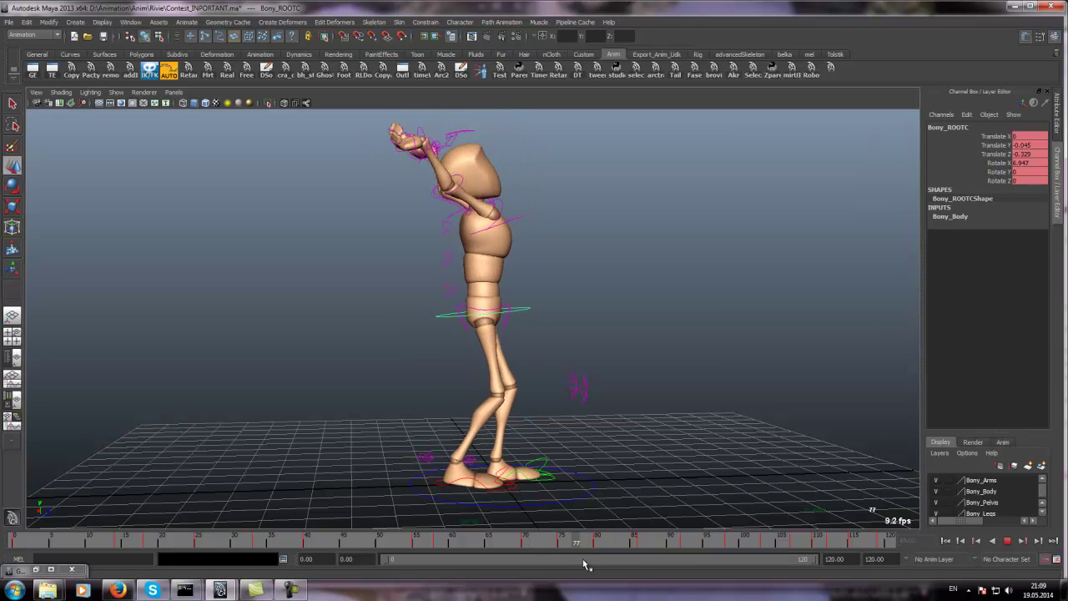
pyautogui.press('Escape')
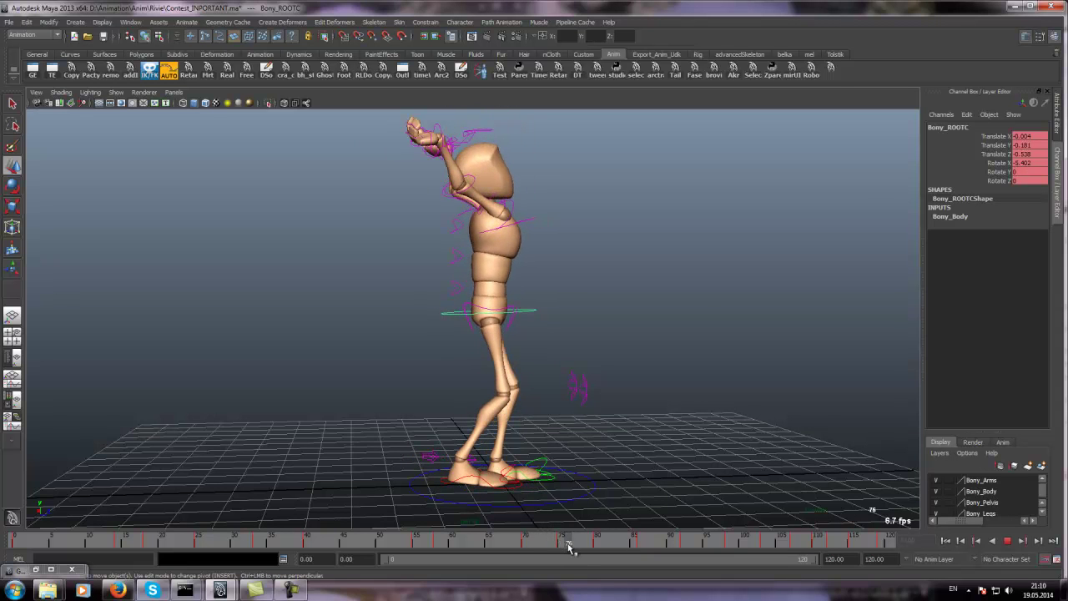
pyautogui.click(560, 542)
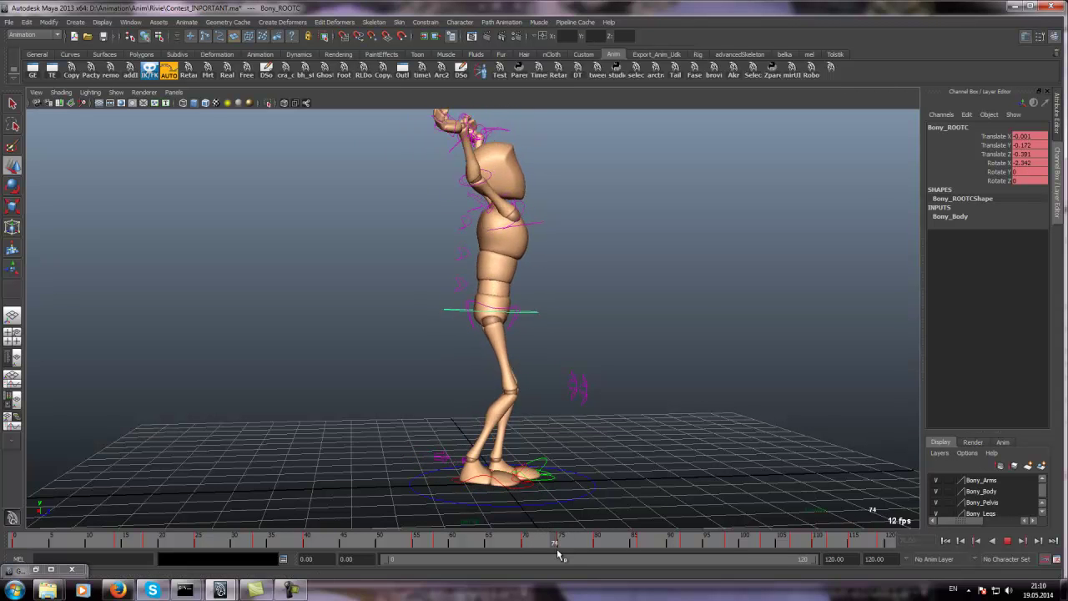
pyautogui.keyDown('alt'); pyautogui.moveTo(600, 381); pyautogui.dragTo(464, 321); pyautogui.keyUp('alt')
pyautogui.keyDown('alt'); pyautogui.moveTo(449, 357); pyautogui.dragTo(563, 367); pyautogui.keyUp('alt')
pyautogui.moveTo(529, 551); pyautogui.dragTo(596, 566)
pyautogui.keyDown('alt'); pyautogui.moveTo(511, 390); pyautogui.dragTo(537, 335, button='middle'); pyautogui.keyUp('alt')
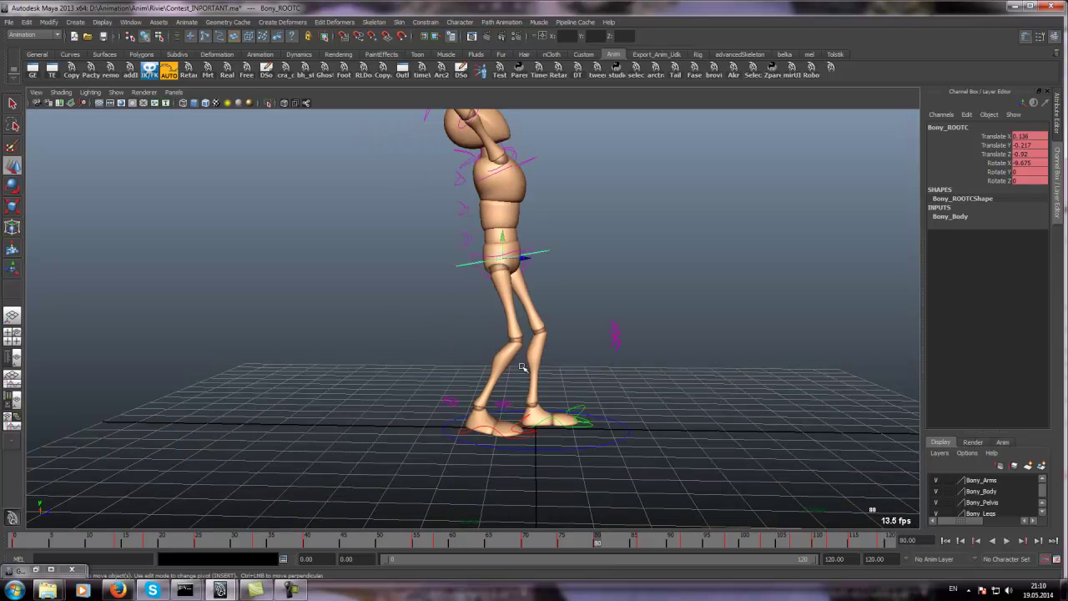
pyautogui.click(480, 425)
pyautogui.moveTo(605, 546); pyautogui.dragTo(560, 544)
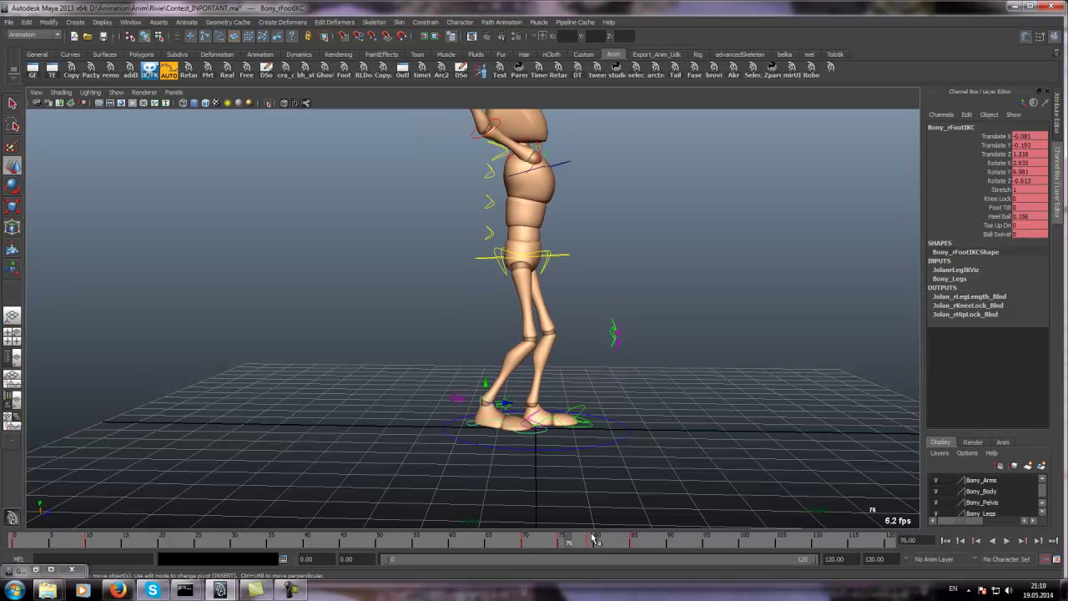
pyautogui.moveTo(590, 543)
pyautogui.mouseDown()
pyautogui.moveTo(634, 543)
pyautogui.moveTo(555, 544)
pyautogui.moveTo(636, 556)
pyautogui.moveTo(993, 562)
pyautogui.mouseUp()
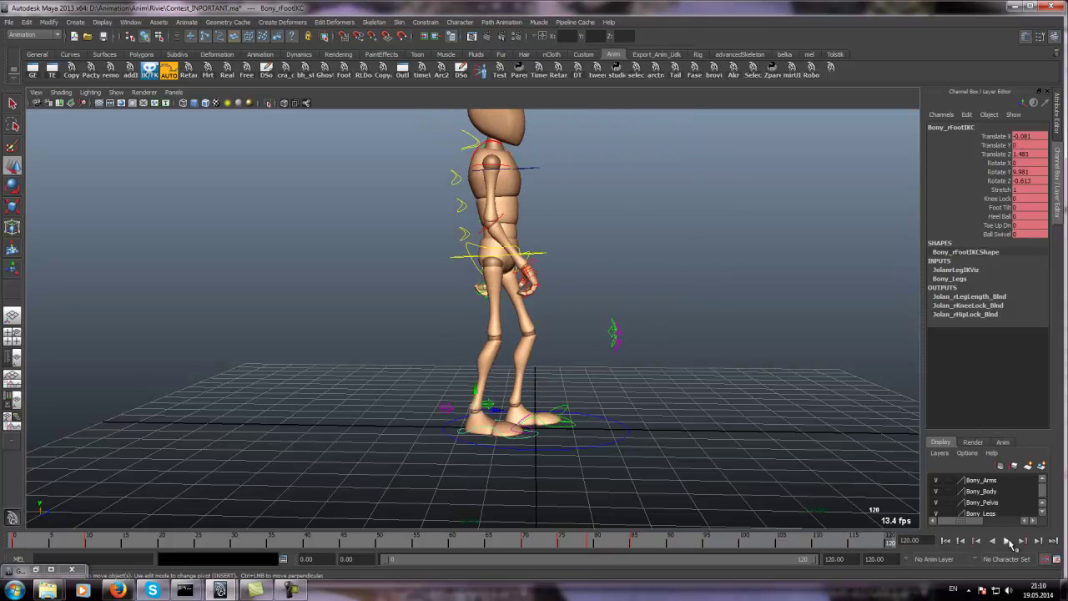
# Step: Play the whole animation and examine the character from several sides
pyautogui.click(1007, 541)
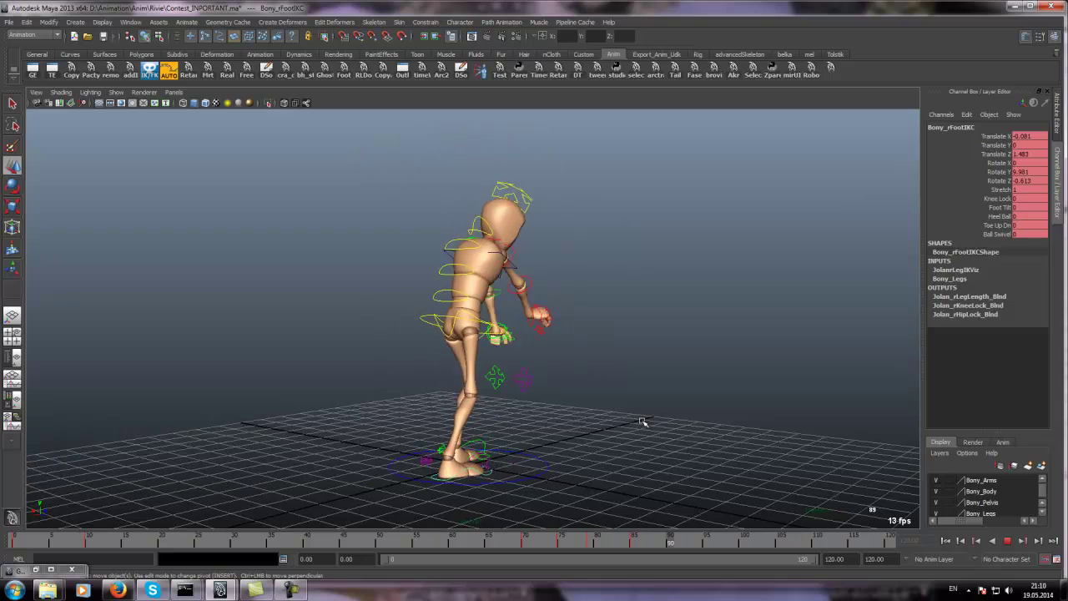
pyautogui.keyDown('alt'); pyautogui.moveTo(639, 448); pyautogui.dragTo(563, 450); pyautogui.keyUp('alt')
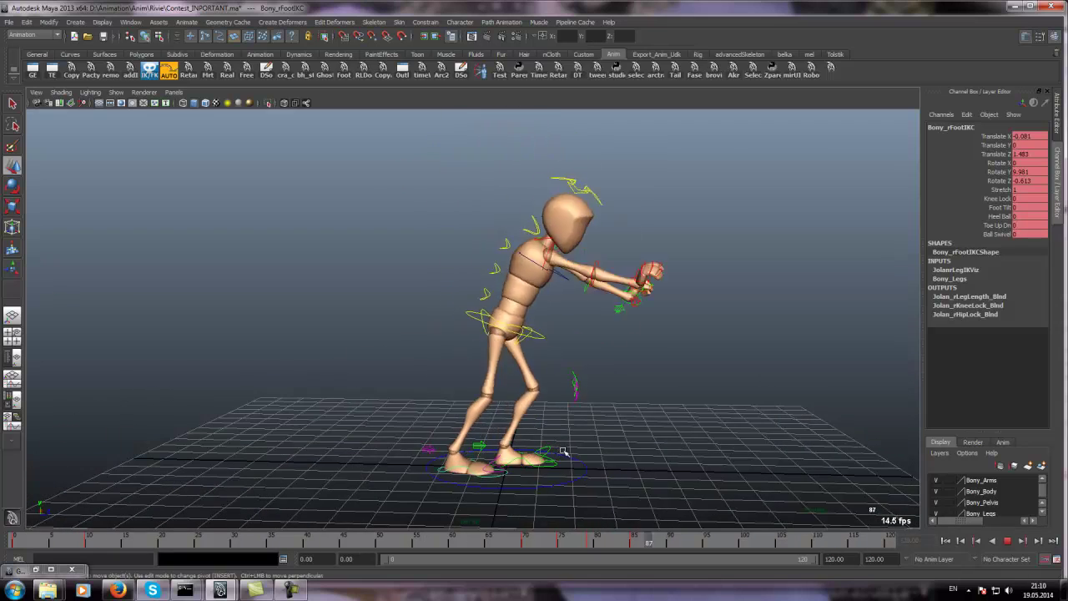
pyautogui.keyDown('alt'); pyautogui.moveTo(610, 421); pyautogui.dragTo(484, 420); pyautogui.keyUp('alt')
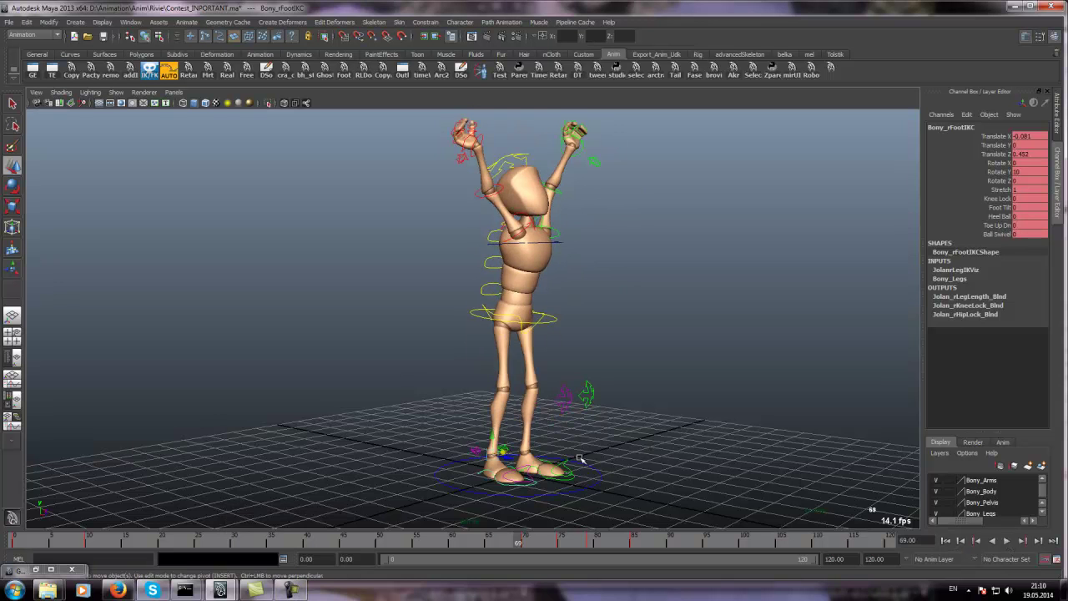
pyautogui.keyDown('alt'); pyautogui.moveTo(457, 458); pyautogui.dragTo(373, 434); pyautogui.keyUp('alt')
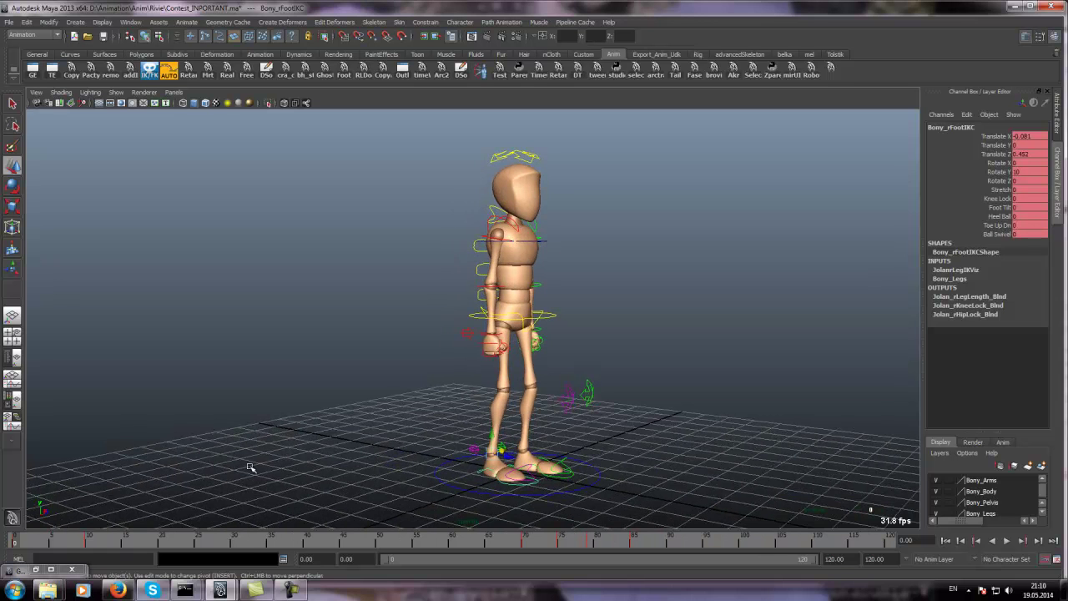
# Step: Open the New_jump.ma scene without saving the changes to the contest scene
pyautogui.click(291, 590)
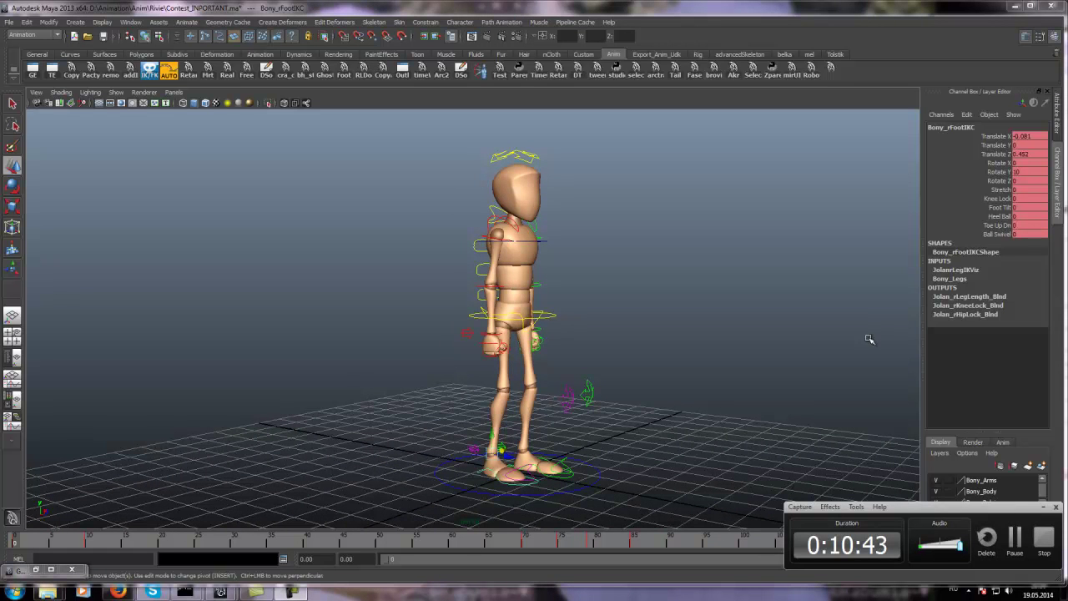
pyautogui.click(686, 326)
pyautogui.hotkey('ctrl', 'o')
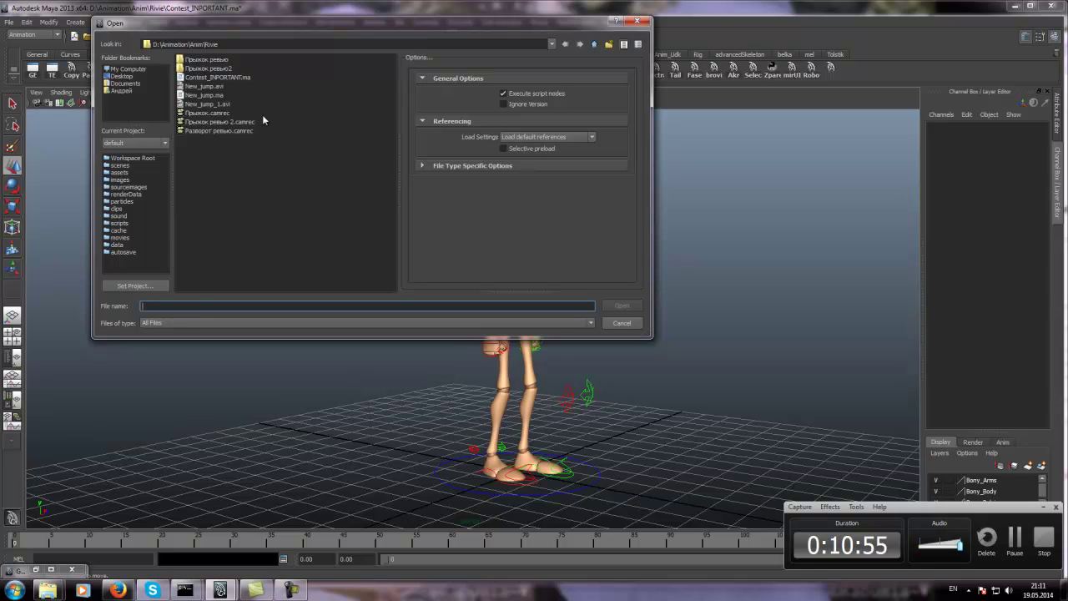
pyautogui.doubleClick(207, 96)
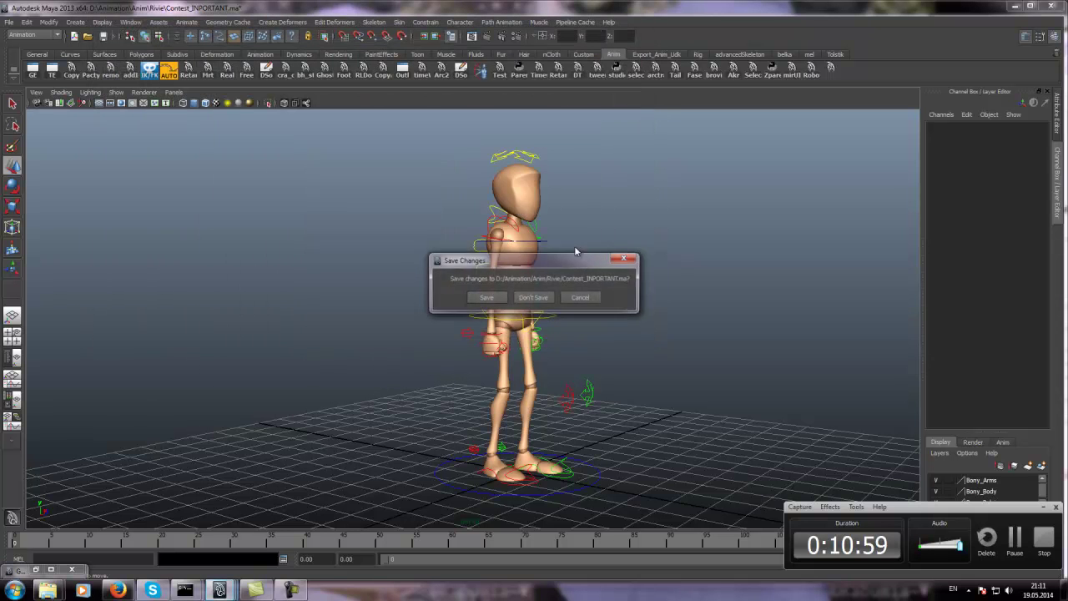
pyautogui.click(534, 297)
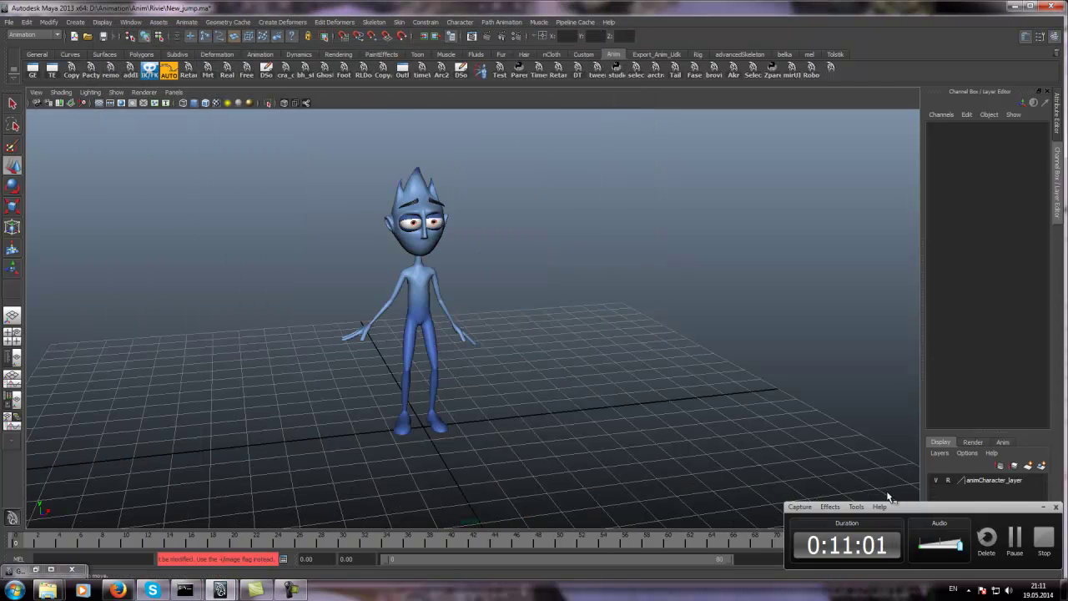
pyautogui.moveTo(954, 507); pyautogui.dragTo(864, 323)
# Step: Play the jump, show the rig's control curves and select the COG control in a side view
pyautogui.hotkey('alt', 'v')
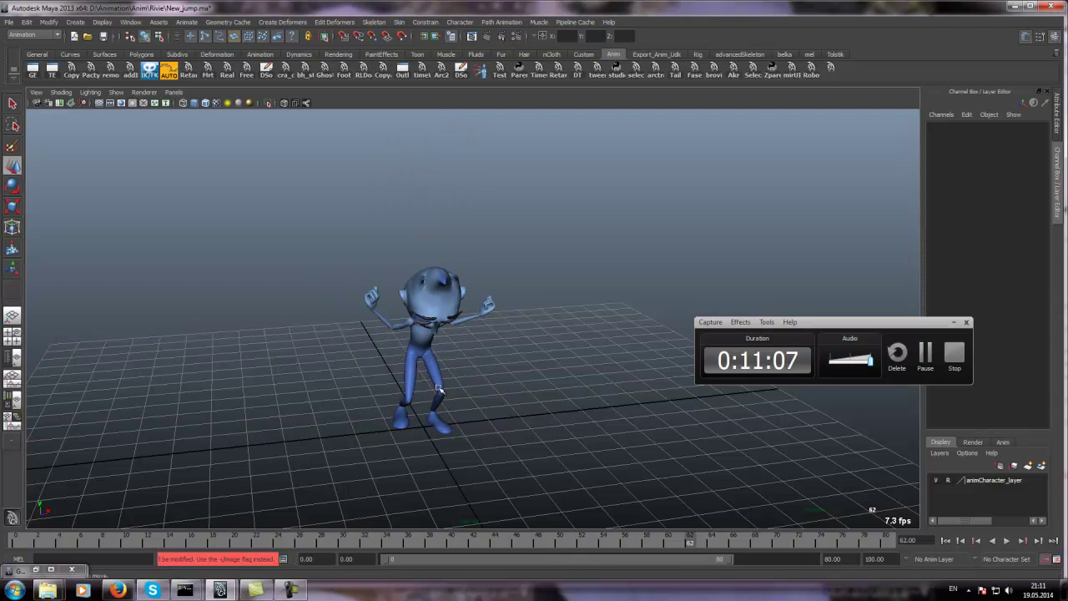
pyautogui.scroll(3, 434, 380)
pyautogui.keyDown('alt'); pyautogui.moveTo(417, 350); pyautogui.dragTo(311, 171); pyautogui.keyUp('alt')
pyautogui.click(115, 92)
pyautogui.click(134, 132)
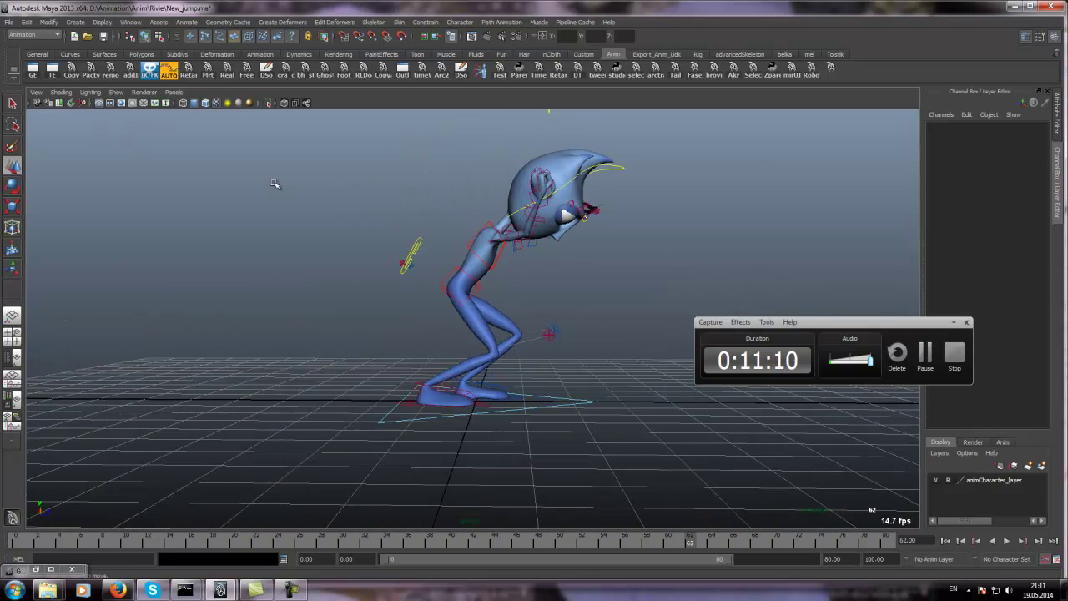
pyautogui.click(412, 250)
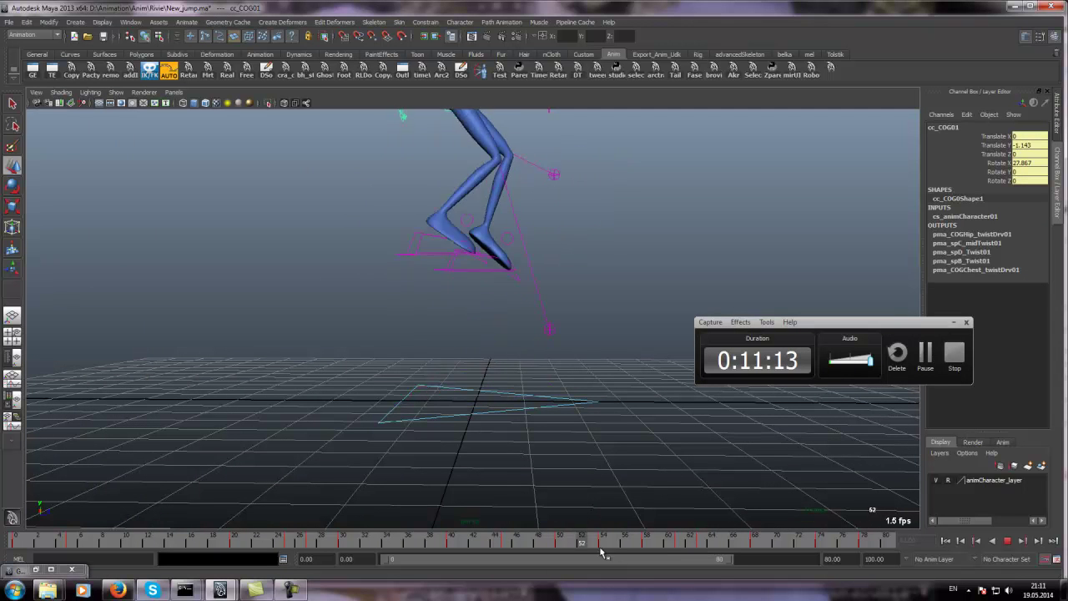
# Step: Try shifting the COG control backward in the landing pose at frame 63, checking it in playback
pyautogui.press('Escape')
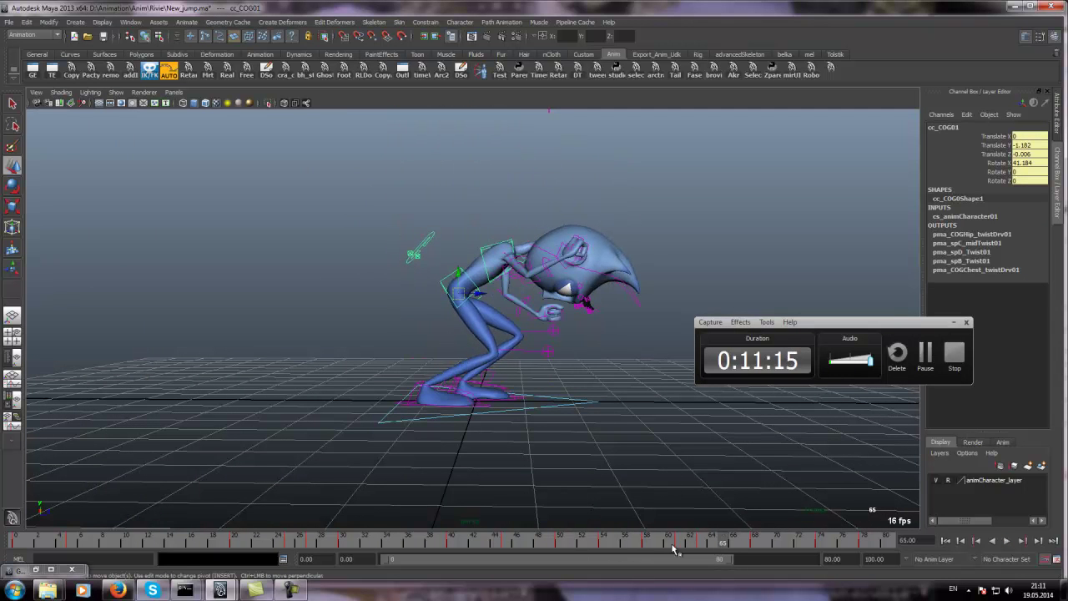
pyautogui.moveTo(675, 547); pyautogui.dragTo(705, 543)
pyautogui.moveTo(478, 293); pyautogui.dragTo(457, 295)
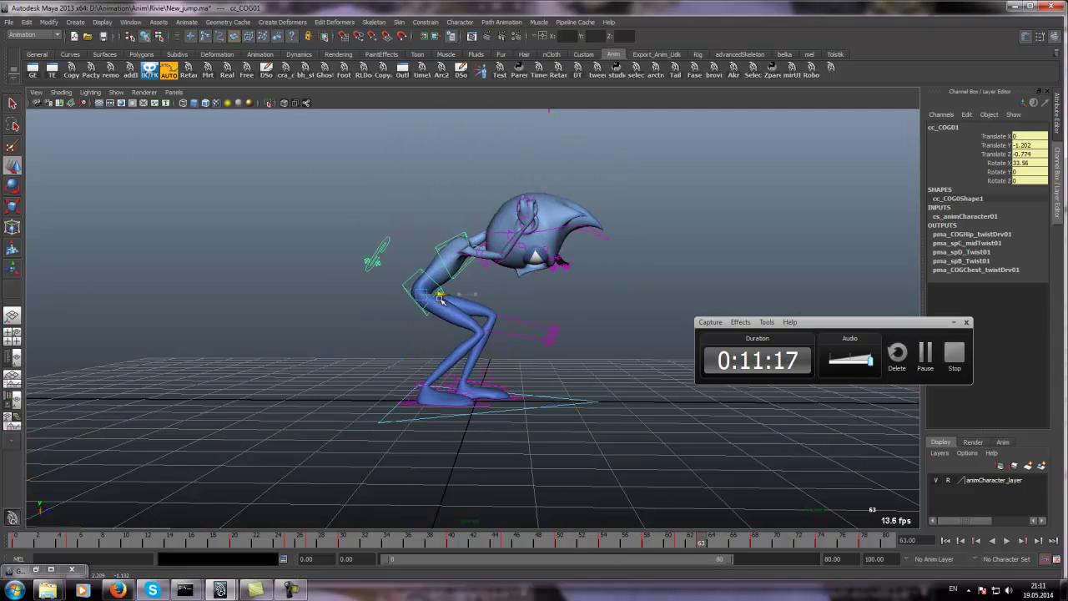
pyautogui.moveTo(680, 541); pyautogui.dragTo(645, 547)
pyautogui.hotkey('alt', 'v')
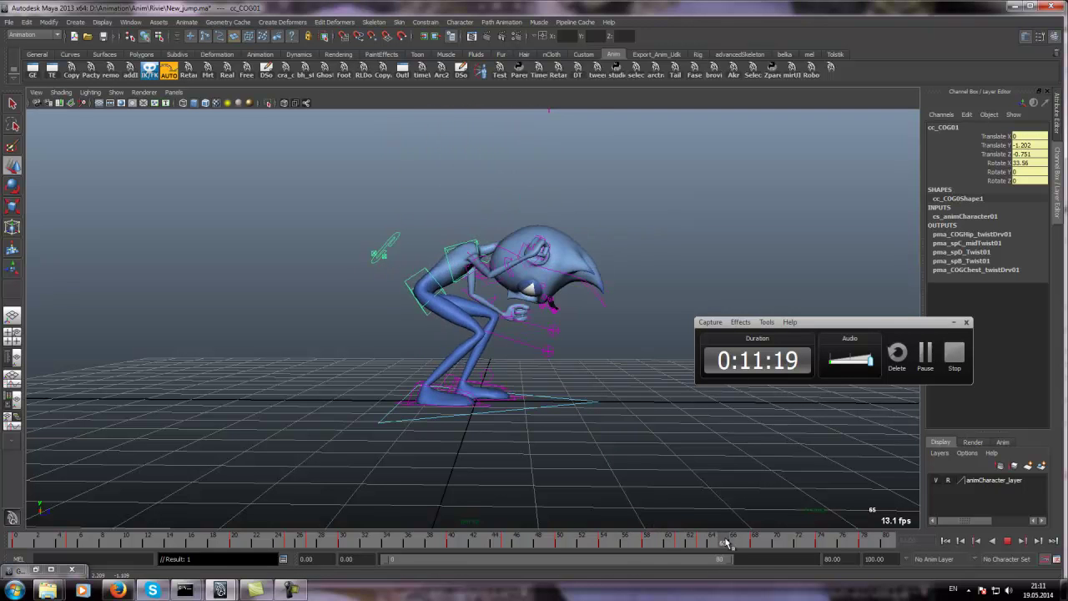
pyautogui.click(708, 545)
pyautogui.hotkey('ctrl', 'z')
pyautogui.hotkey('ctrl', 'z')
# Step: Compare the hips with the feet at frame 63 and move the COG control backward in the landing crouch
pyautogui.moveTo(708, 545)
pyautogui.mouseDown()
pyautogui.moveTo(679, 554)
pyautogui.moveTo(706, 555)
pyautogui.mouseUp()
pyautogui.scroll(4, 488, 381)
pyautogui.scroll(-1, 501, 385)
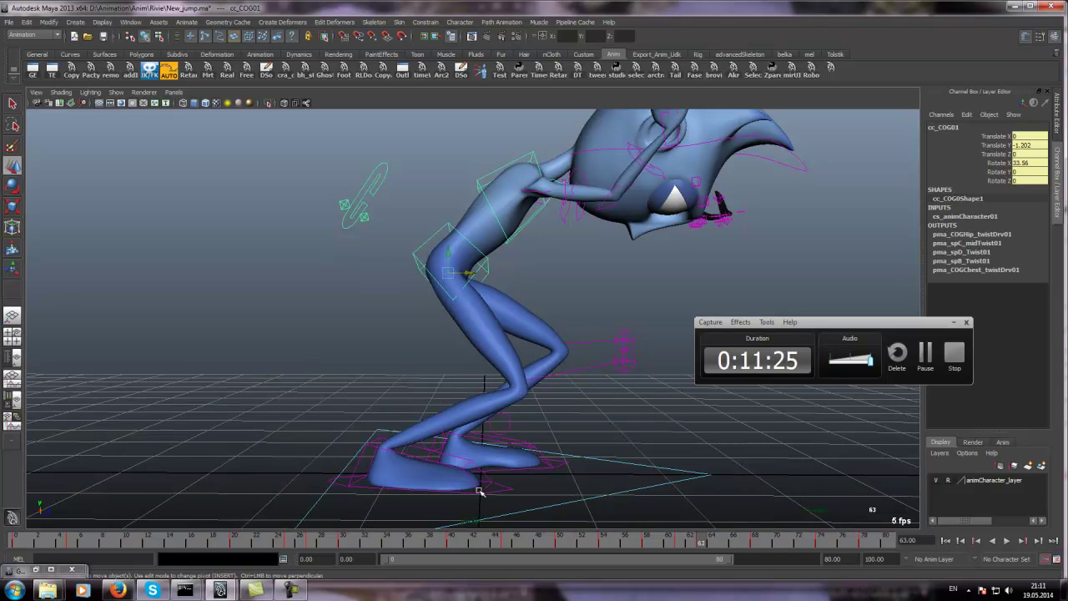
pyautogui.hotkey('alt', 'v')
pyautogui.moveTo(466, 274); pyautogui.dragTo(405, 271)
pyautogui.scroll(-4, 373, 299)
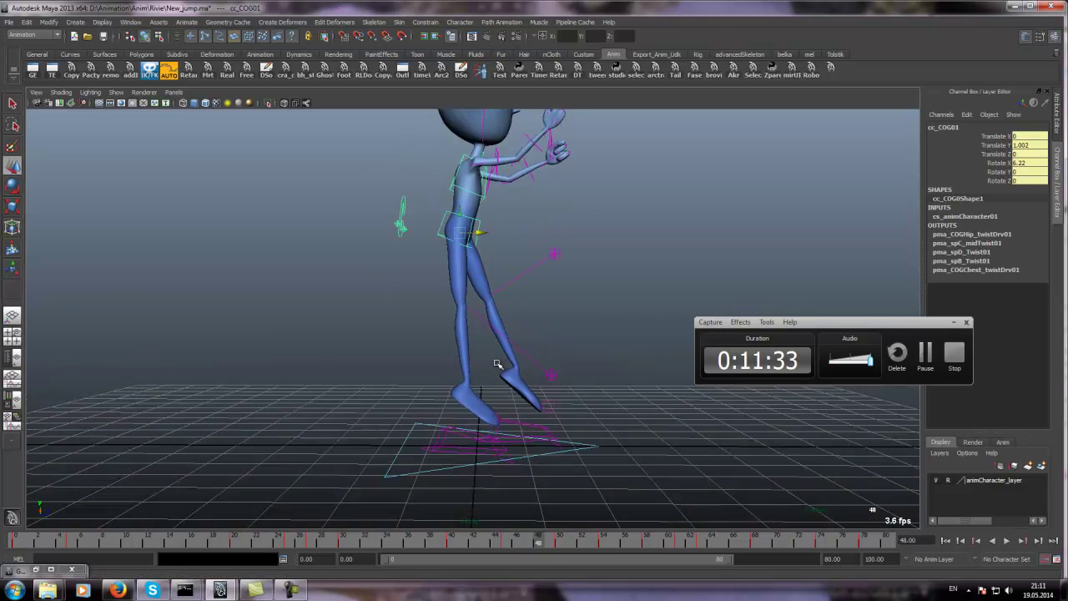
# Step: Check the takeoff across frames 45 to 50 and try moving the COG control backward at frame 48
pyautogui.moveTo(534, 551); pyautogui.dragTo(505, 542)
pyautogui.click(560, 543)
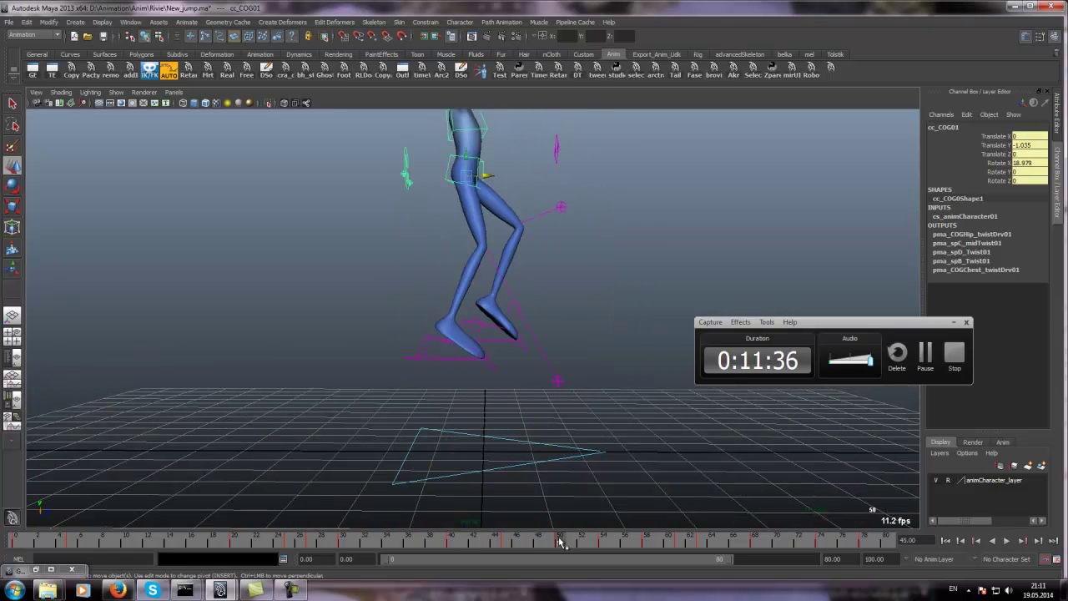
pyautogui.click(518, 542)
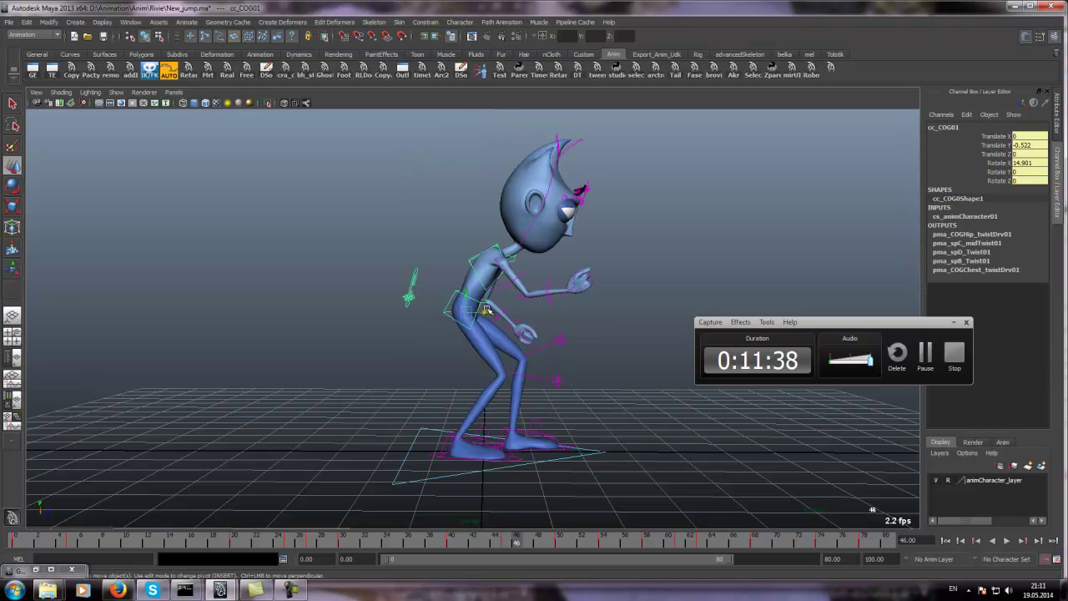
pyautogui.click(540, 544)
pyautogui.moveTo(488, 239); pyautogui.dragTo(419, 240)
pyautogui.hotkey('ctrl', 'z')
# Step: Review the takeoff around frame 47 and move the COG control slightly forward at frame 50, to Translate Z 0.057
pyautogui.moveTo(511, 541); pyautogui.dragTo(531, 540)
pyautogui.click(531, 543)
pyautogui.hotkey('alt', 'v')
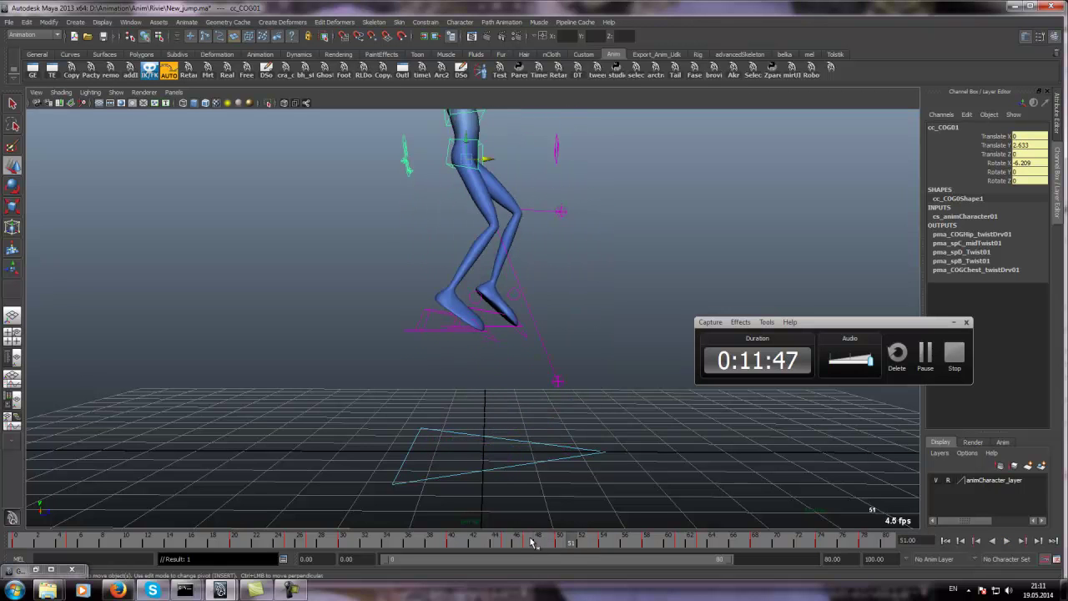
pyautogui.click(561, 540)
pyautogui.moveTo(487, 177); pyautogui.dragTo(505, 221)
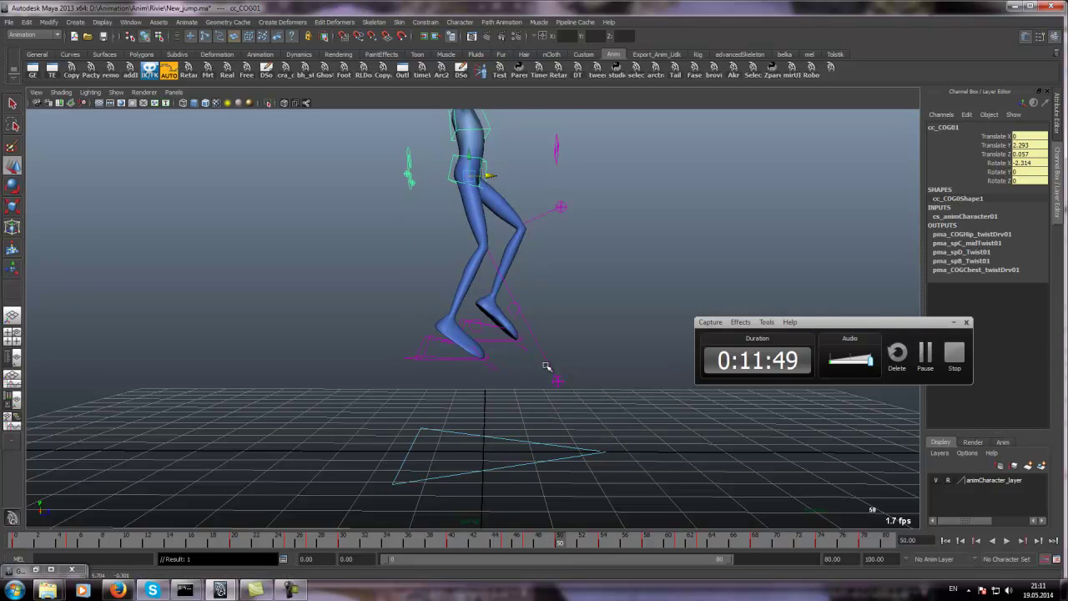
# Step: Play the jump through to its landing and examine the hip path from the side
pyautogui.hotkey('alt', 'v')
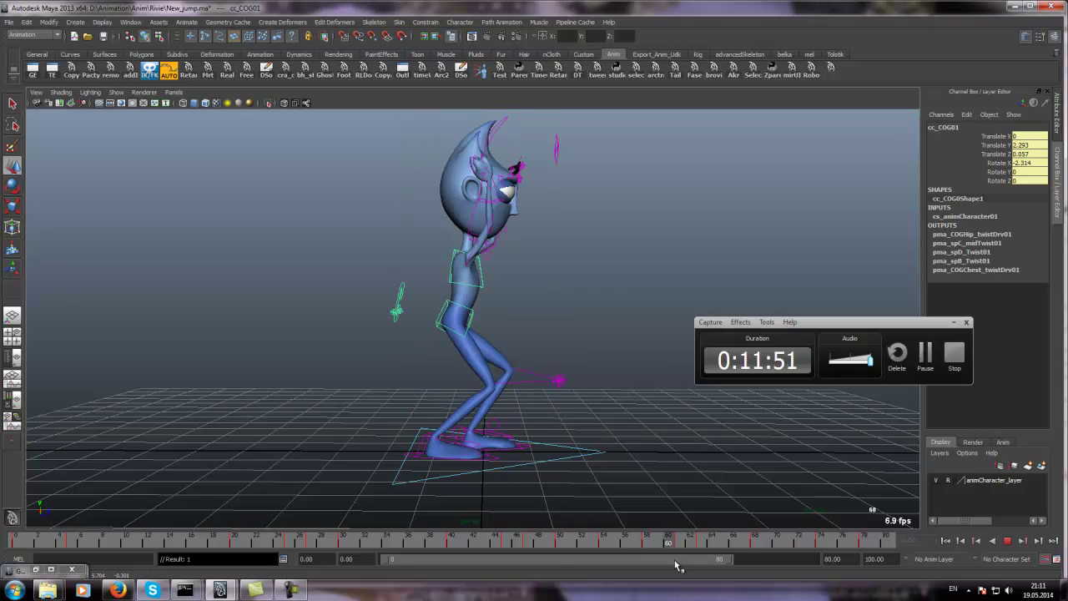
pyautogui.moveTo(723, 570)
pyautogui.mouseDown()
pyautogui.moveTo(653, 546)
pyautogui.moveTo(921, 552)
pyautogui.mouseUp()
pyautogui.click(1007, 540)
pyautogui.press('Escape')
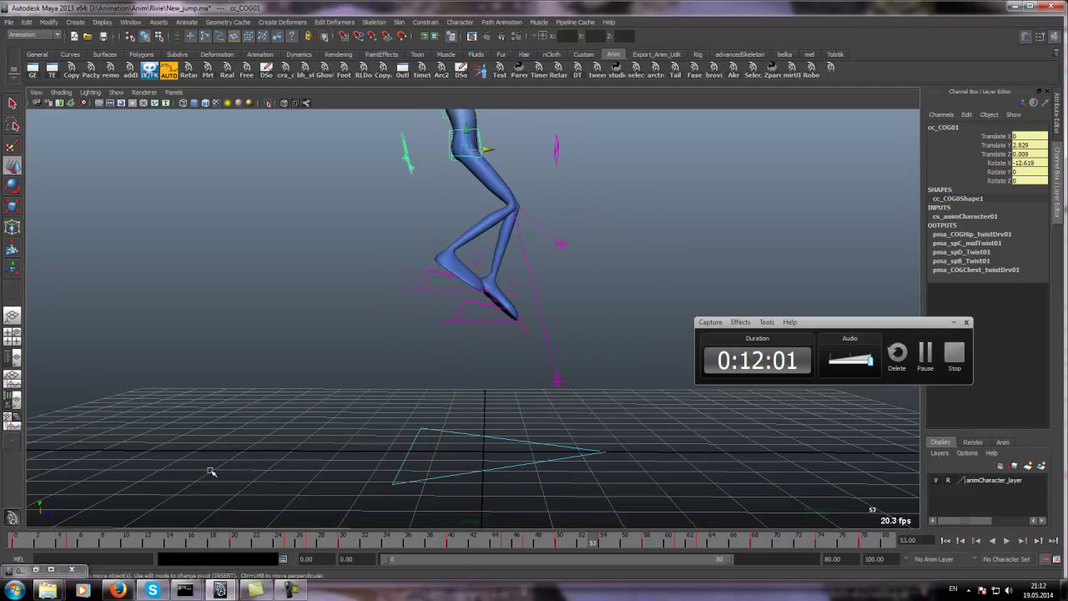
# Step: Nudge the COG control sideways at frame 27 and select its frame 25 key, checking the weight shift from the front in playback
pyautogui.moveTo(111, 546); pyautogui.dragTo(267, 549)
pyautogui.keyDown('alt'); pyautogui.moveTo(481, 342); pyautogui.dragTo(318, 489); pyautogui.keyUp('alt')
pyautogui.click(314, 542)
pyautogui.keyDown('alt'); pyautogui.moveTo(404, 399); pyautogui.dragTo(443, 404); pyautogui.keyUp('alt')
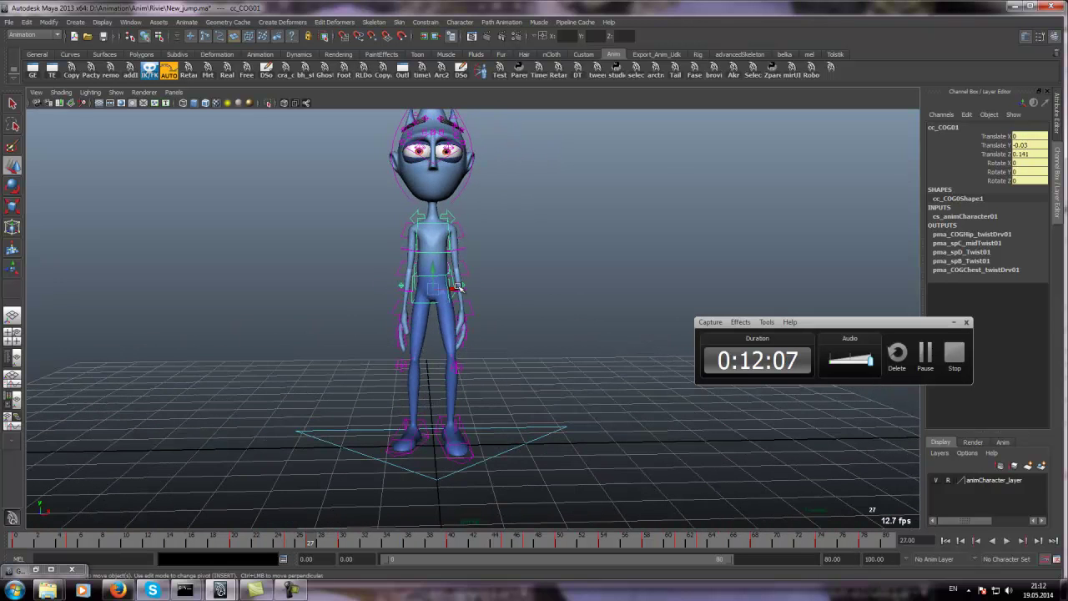
pyautogui.moveTo(457, 287); pyautogui.dragTo(451, 287)
pyautogui.moveTo(260, 543); pyautogui.dragTo(291, 544)
pyautogui.doubleClick(291, 544)
pyautogui.click(289, 542)
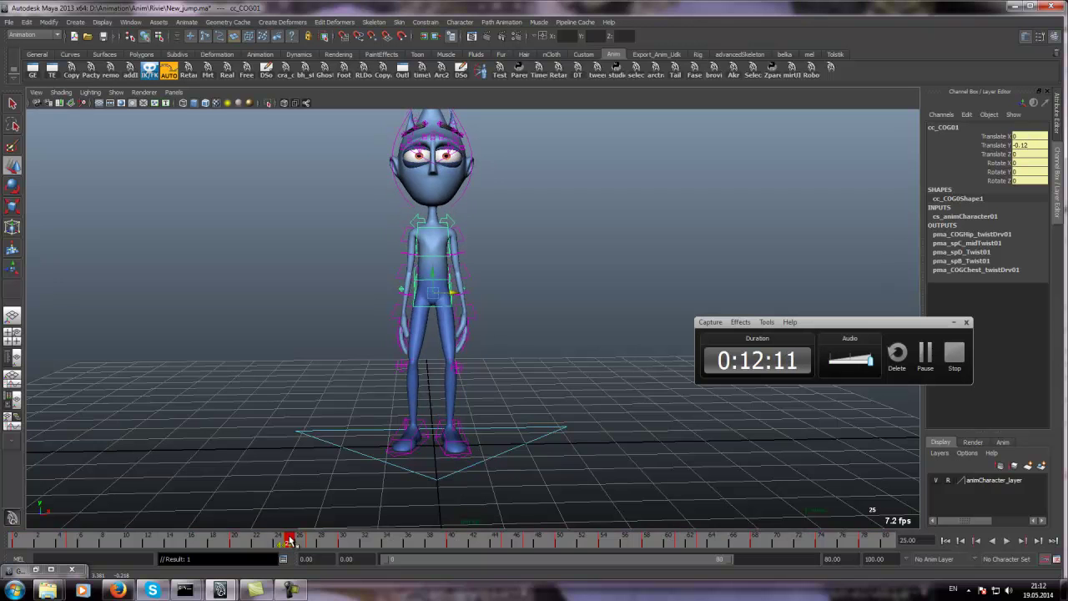
pyautogui.hotkey('alt', 'v')
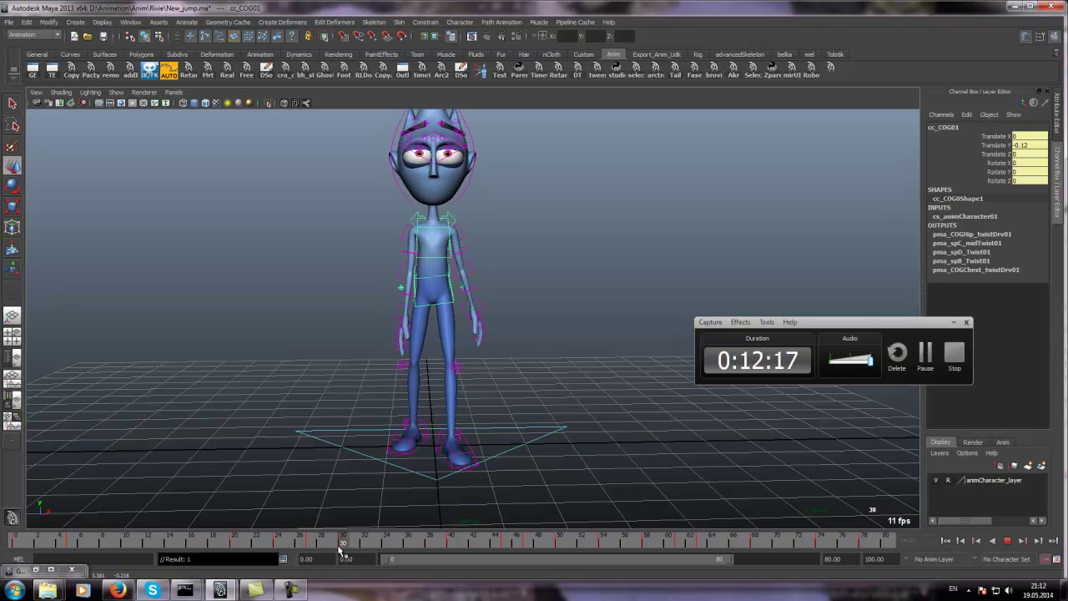
# Step: Scrub from frame 30 to frame 47 and examine the upper-body pose, selecting the right arm and chest controls
pyautogui.moveTo(346, 543)
pyautogui.mouseDown()
pyautogui.moveTo(415, 554)
pyautogui.moveTo(529, 539)
pyautogui.mouseUp()
pyautogui.moveTo(498, 324)
pyautogui.keyDown('alt'); pyautogui.mouseDown()
pyautogui.moveTo(478, 323)
pyautogui.moveTo(525, 303)
pyautogui.mouseUp(); pyautogui.keyUp('alt')
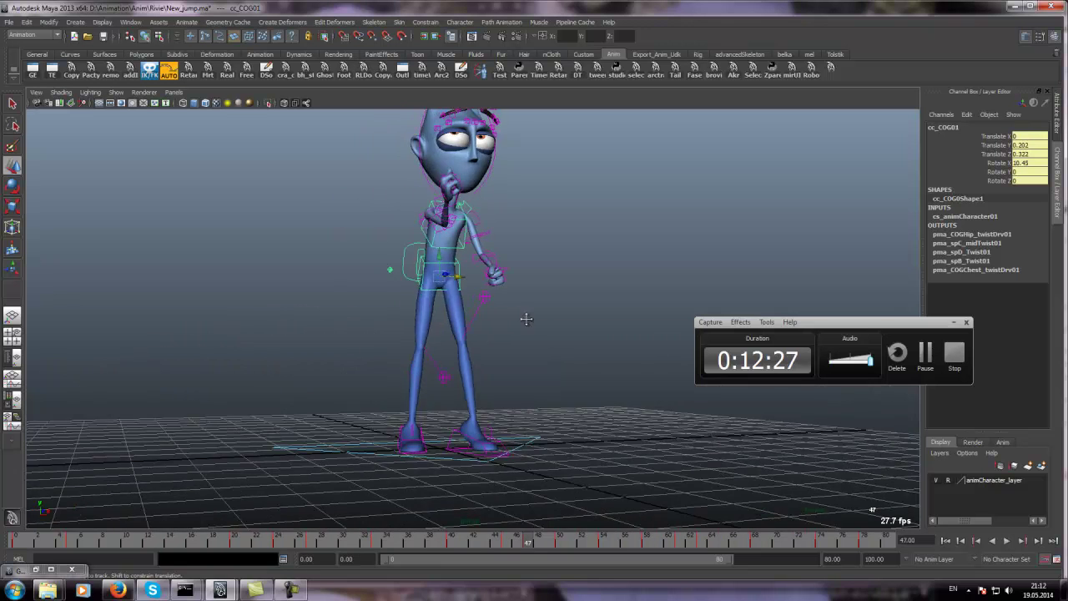
pyautogui.keyDown('alt'); pyautogui.moveTo(525, 303); pyautogui.dragTo(544, 417, button='middle'); pyautogui.keyUp('alt')
pyautogui.click(470, 351)
pyautogui.press('e')
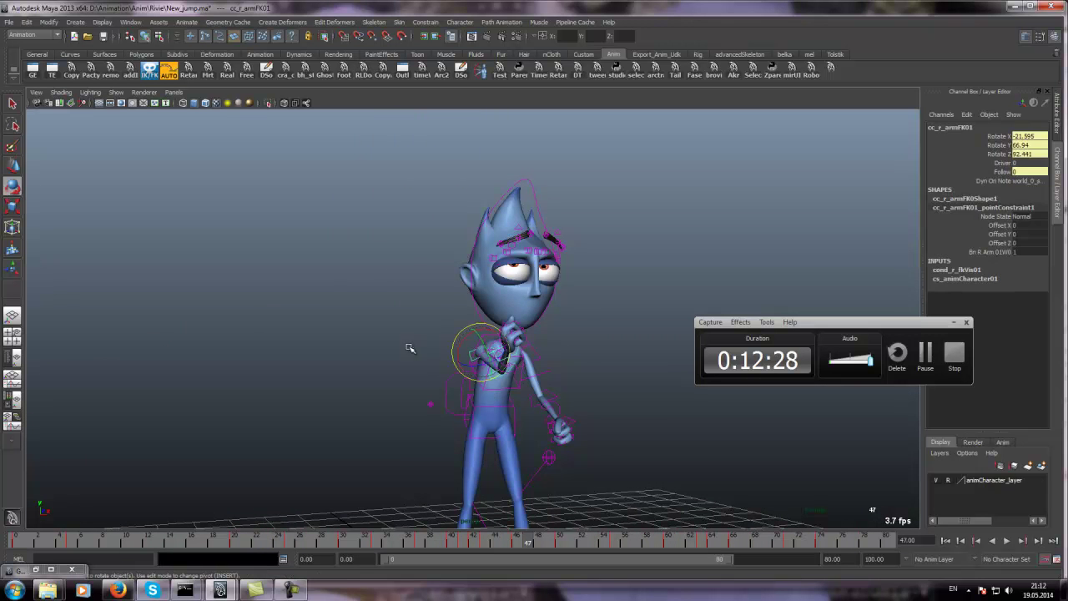
pyautogui.click(412, 348)
pyautogui.scroll(5, 402, 384)
pyautogui.click(469, 417)
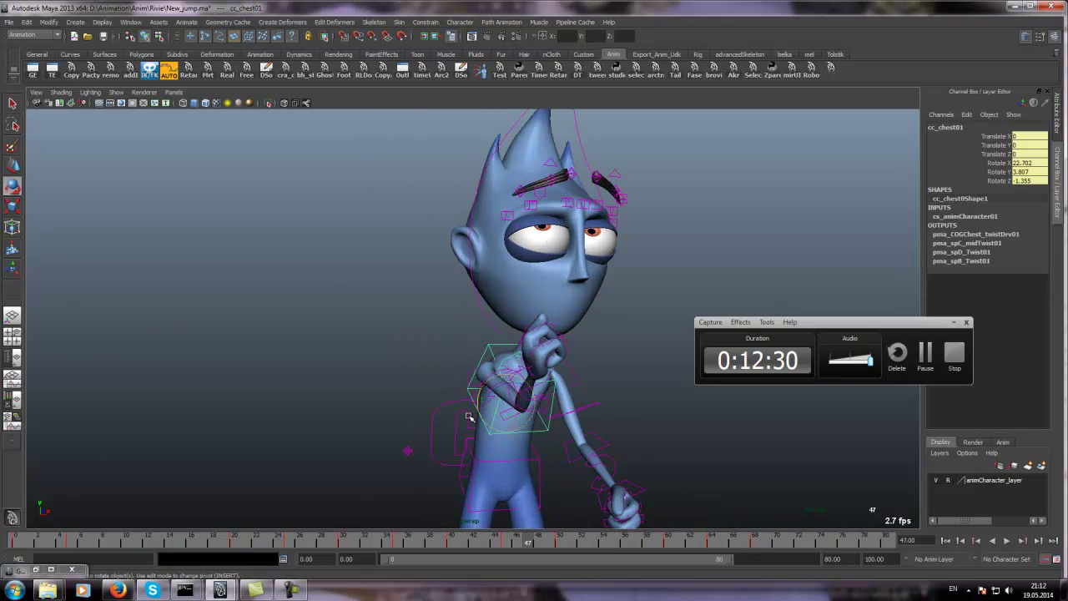
# Step: Compare the crouch at frame 45 with the raised-arm pose at frame 51, inspecting the right shoulder control up close
pyautogui.click(505, 544)
pyautogui.click(376, 366)
pyautogui.keyDown('alt'); pyautogui.moveTo(449, 448); pyautogui.dragTo(439, 366, button='middle'); pyautogui.keyUp('alt')
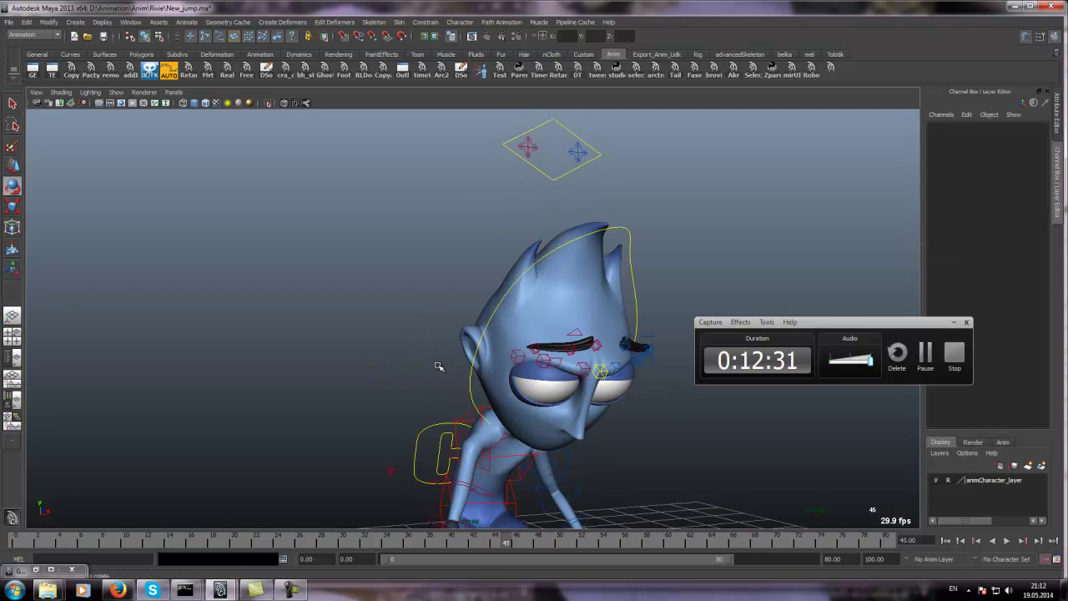
pyautogui.click(491, 445)
pyautogui.click(569, 545)
pyautogui.scroll(-3, 496, 375)
pyautogui.keyDown('alt'); pyautogui.moveTo(453, 243); pyautogui.dragTo(453, 326, button='middle'); pyautogui.keyUp('alt')
pyautogui.keyDown('alt'); pyautogui.moveTo(432, 212); pyautogui.dragTo(428, 247, button='middle'); pyautogui.keyUp('alt')
pyautogui.click(427, 248)
pyautogui.keyDown('alt'); pyautogui.moveTo(509, 262); pyautogui.dragTo(459, 249); pyautogui.keyUp('alt')
pyautogui.scroll(4, 460, 266)
pyautogui.click(468, 208)
pyautogui.hotkey('ctrl', 'z')
pyautogui.scroll(-4, 464, 258)
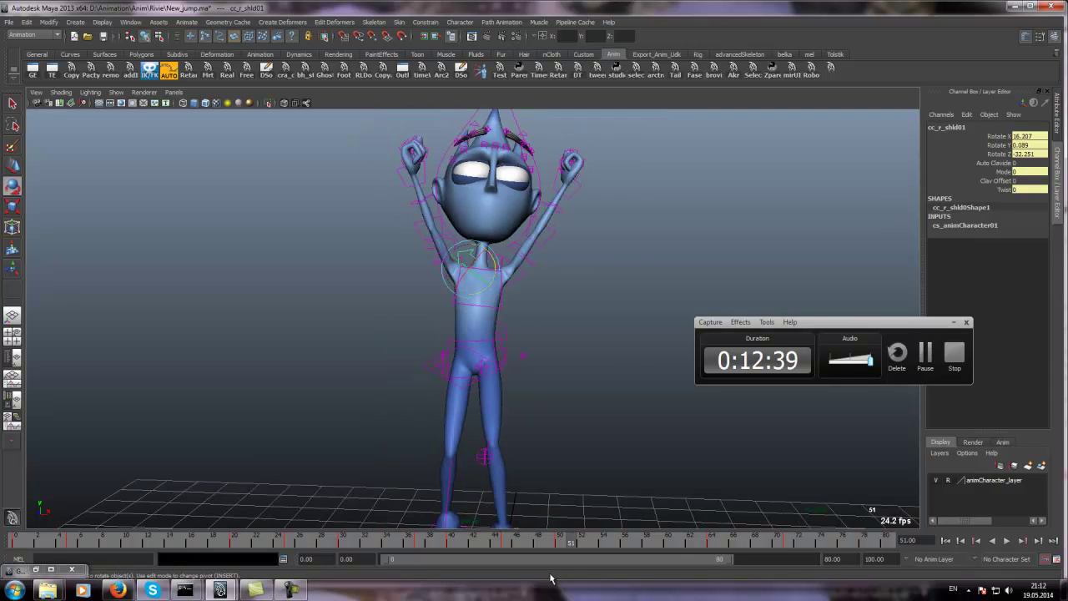
# Step: Try rotating the right arm's controls at frame 47 to show a different arm swing
pyautogui.click(505, 539)
pyautogui.keyDown('alt'); pyautogui.moveTo(438, 505); pyautogui.dragTo(527, 345, button='middle'); pyautogui.keyUp('alt')
pyautogui.keyDown('alt'); pyautogui.moveTo(484, 510); pyautogui.dragTo(479, 463); pyautogui.keyUp('alt')
pyautogui.scroll(-3, 474, 465)
pyautogui.moveTo(527, 545); pyautogui.dragTo(530, 544)
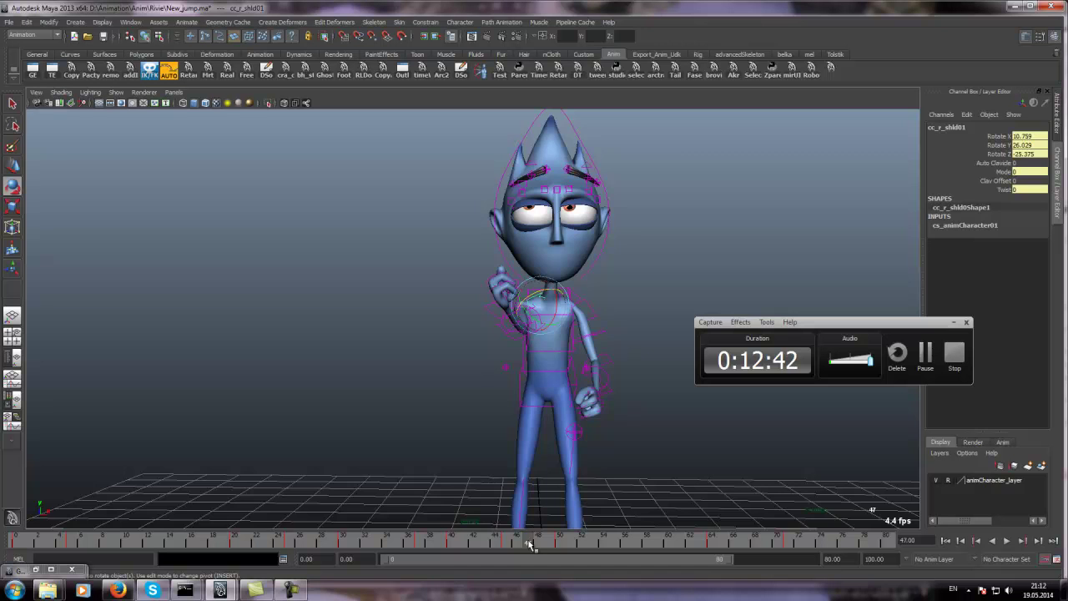
pyautogui.keyDown('alt'); pyautogui.moveTo(477, 339); pyautogui.dragTo(472, 339); pyautogui.keyUp('alt')
pyautogui.click(474, 339)
pyautogui.scroll(4, 496, 319)
pyautogui.click(550, 298)
pyautogui.moveTo(574, 284)
pyautogui.mouseDown()
pyautogui.moveTo(589, 310)
pyautogui.moveTo(574, 290)
pyautogui.mouseUp()
pyautogui.hotkey('ctrl', 'z')
pyautogui.hotkey('ctrl', 'z')
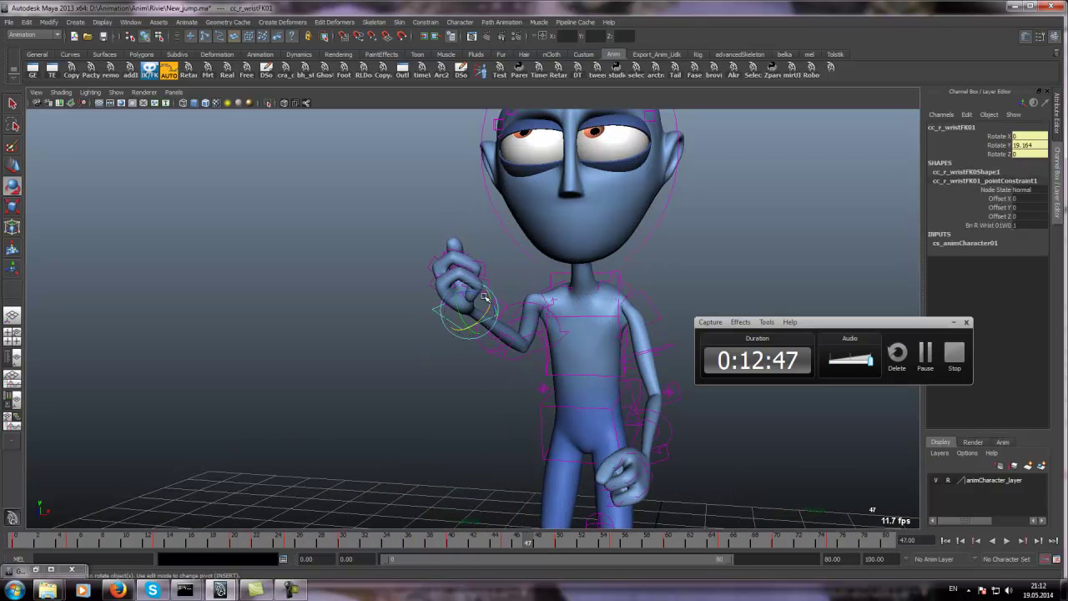
# Step: Inspect the right wrist and elbow at frame 47 from the other side and try rotating the upper arm
pyautogui.click(473, 292)
pyautogui.keyDown('alt'); pyautogui.moveTo(567, 327); pyautogui.dragTo(482, 337); pyautogui.keyUp('alt')
pyautogui.click(472, 320)
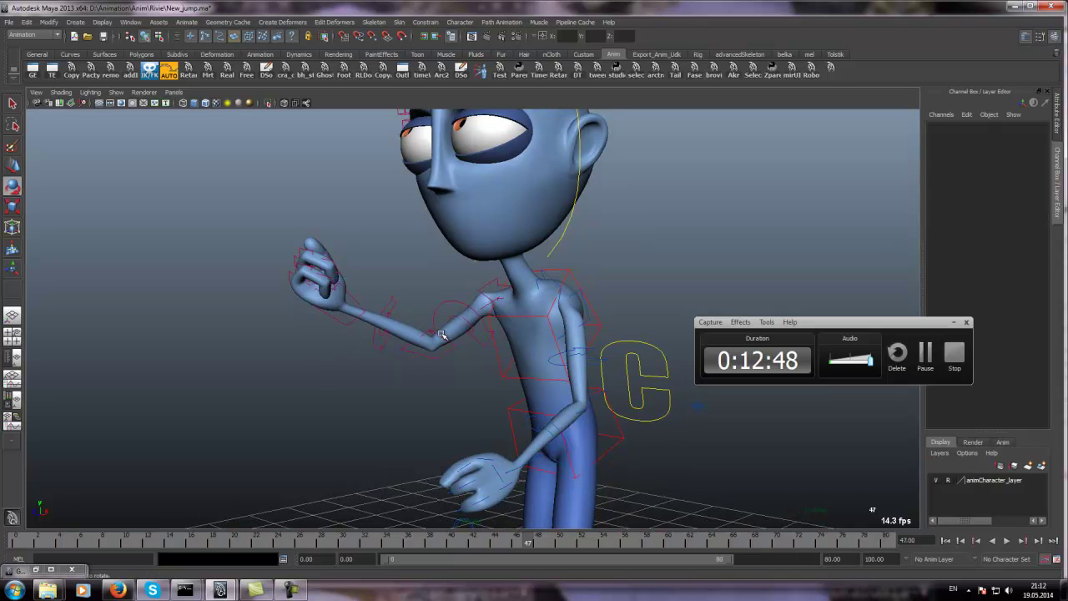
pyautogui.click(444, 334)
pyautogui.click(472, 312)
pyautogui.moveTo(470, 315)
pyautogui.mouseDown()
pyautogui.moveTo(482, 334)
pyautogui.moveTo(486, 326)
pyautogui.mouseUp()
pyautogui.hotkey('ctrl', 'z')
# Step: Try rotating the right shoulder control in a close-up of the frame 47 pose
pyautogui.click(419, 299)
pyautogui.scroll(4, 405, 327)
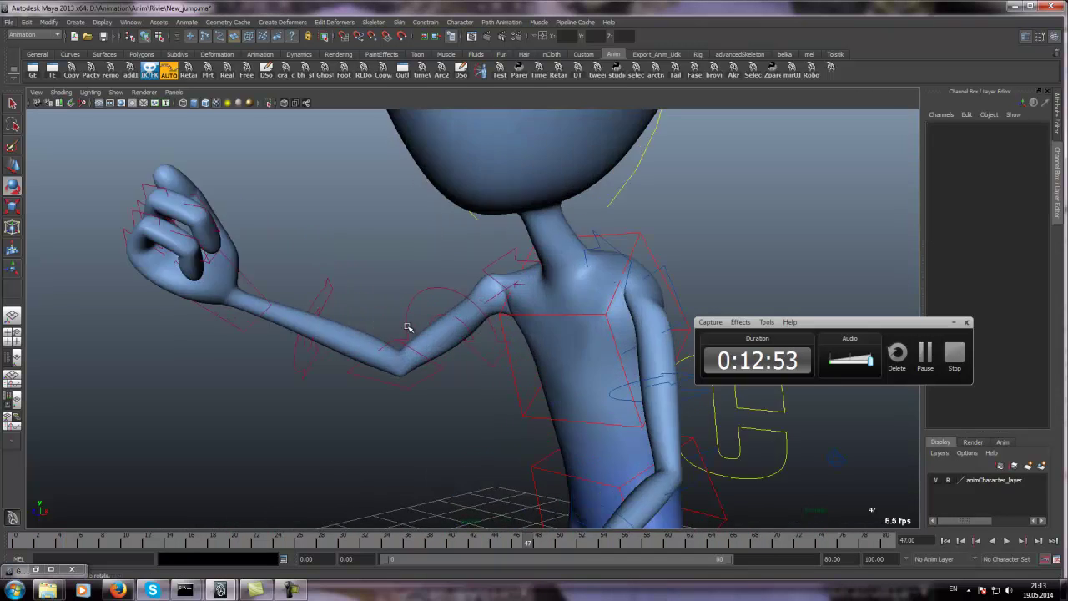
pyautogui.keyDown('alt'); pyautogui.moveTo(406, 327); pyautogui.dragTo(420, 328); pyautogui.keyUp('alt')
pyautogui.click(511, 304)
pyautogui.moveTo(560, 306)
pyautogui.mouseDown()
pyautogui.moveTo(474, 309)
pyautogui.moveTo(556, 317)
pyautogui.mouseUp()
pyautogui.hotkey('ctrl', 'z')
# Step: Try rotating the right upper-arm FK control from another angle at frame 47
pyautogui.keyDown('alt'); pyautogui.moveTo(556, 317); pyautogui.dragTo(435, 343, button='middle'); pyautogui.keyUp('alt')
pyautogui.keyDown('alt'); pyautogui.moveTo(435, 343); pyautogui.dragTo(510, 354); pyautogui.keyUp('alt')
pyautogui.click(354, 246)
pyautogui.click(427, 340)
pyautogui.moveTo(451, 333); pyautogui.dragTo(455, 310)
pyautogui.hotkey('ctrl', 'z')
# Step: Rotate the right upper-arm FK control at frame 46 and check the arm swing through frame 53 from the side
pyautogui.click(516, 543)
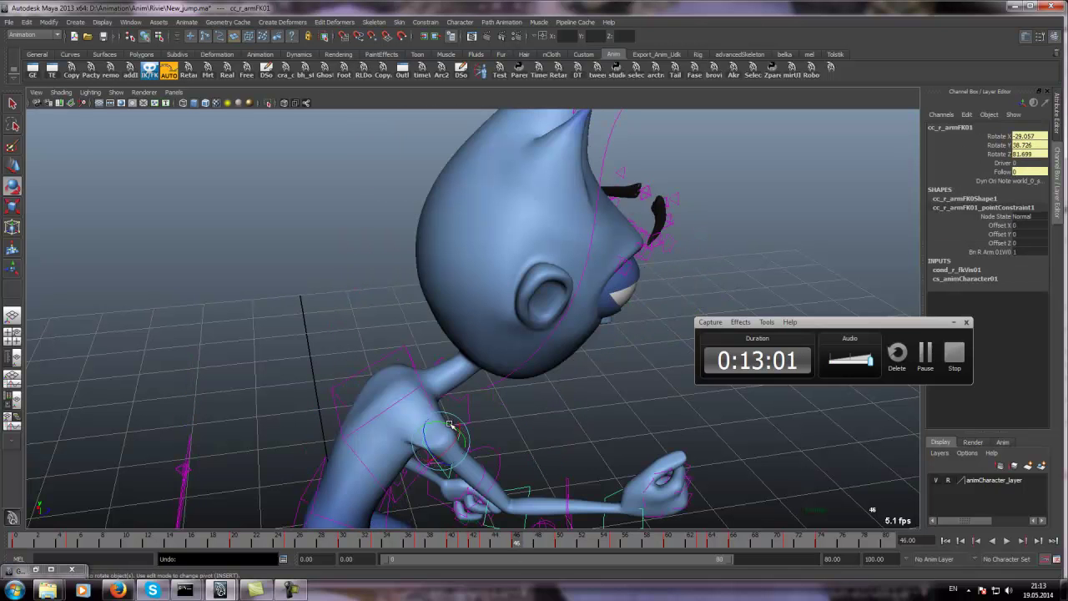
pyautogui.moveTo(451, 449); pyautogui.dragTo(391, 410)
pyautogui.scroll(-6, 466, 436)
pyautogui.keyDown('alt'); pyautogui.moveTo(571, 456); pyautogui.dragTo(517, 421); pyautogui.keyUp('alt')
pyautogui.moveTo(516, 550); pyautogui.dragTo(592, 544)
pyautogui.scroll(-4, 525, 425)
pyautogui.keyDown('alt'); pyautogui.moveTo(525, 425); pyautogui.dragTo(547, 438); pyautogui.keyUp('alt')
pyautogui.keyDown('alt'); pyautogui.moveTo(546, 438); pyautogui.dragTo(697, 489, button='middle'); pyautogui.keyUp('alt')
pyautogui.moveTo(610, 542); pyautogui.dragTo(509, 545)
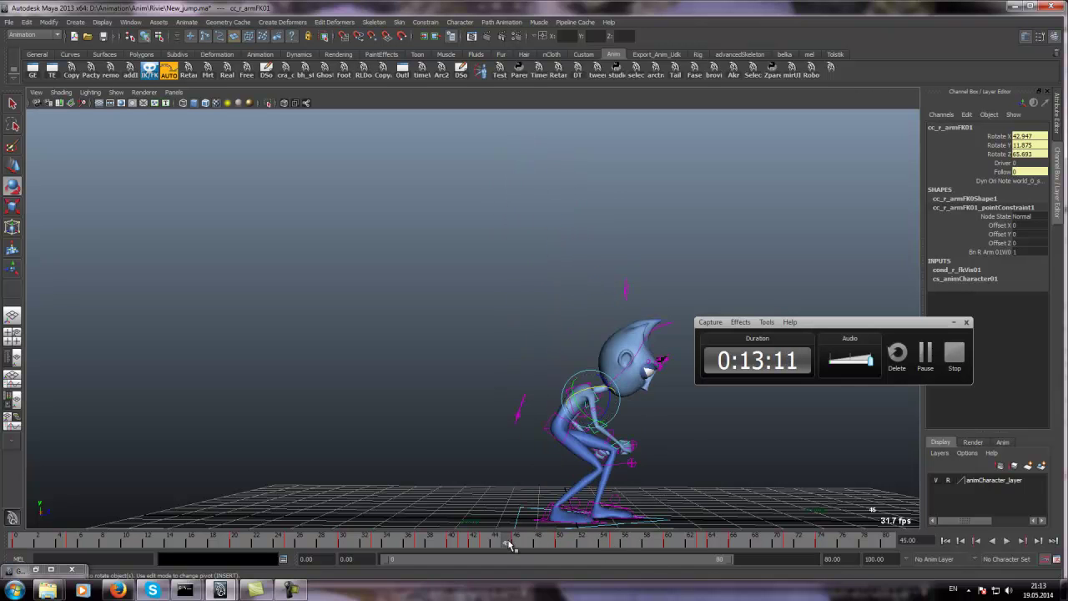
# Step: Step through the jump from frame 45 to frame 53 and select the COG control to examine its arc
pyautogui.hotkey('alt', '.')
pyautogui.hotkey('alt', '.')
pyautogui.press('.')
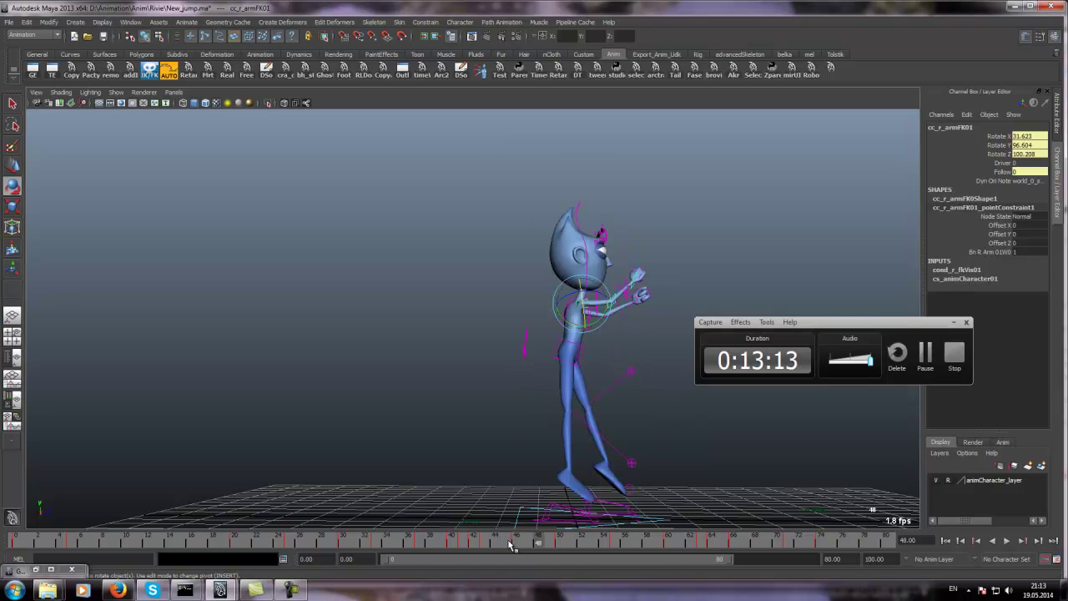
pyautogui.hotkey('alt', '.')
pyautogui.hotkey('alt', '.')
pyautogui.hotkey('alt', '.')
pyautogui.hotkey('alt', '.')
pyautogui.hotkey('alt', '.')
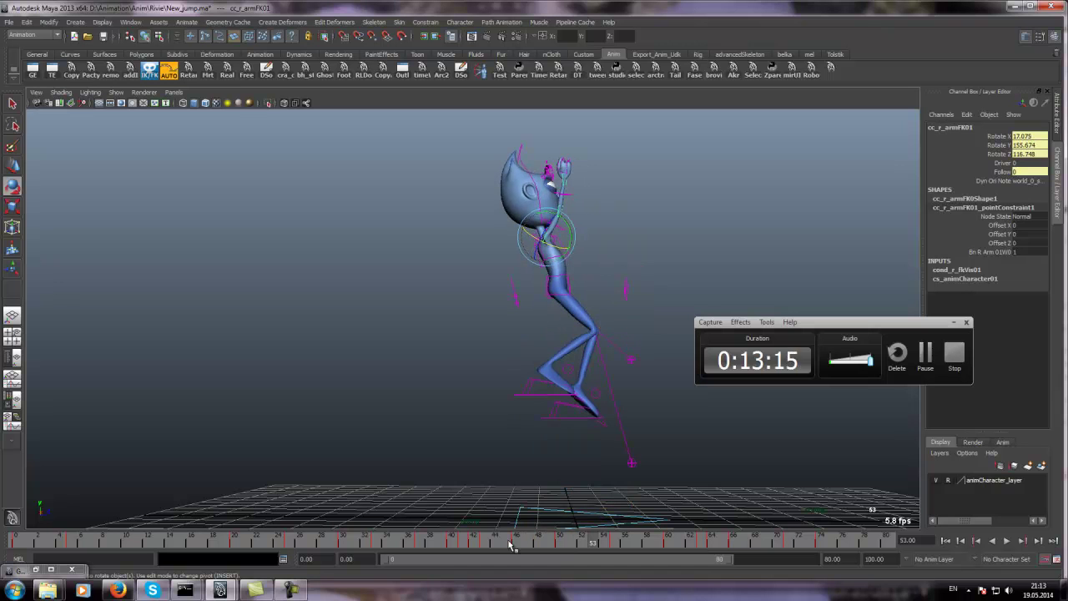
pyautogui.moveTo(525, 295); pyautogui.dragTo(526, 295)
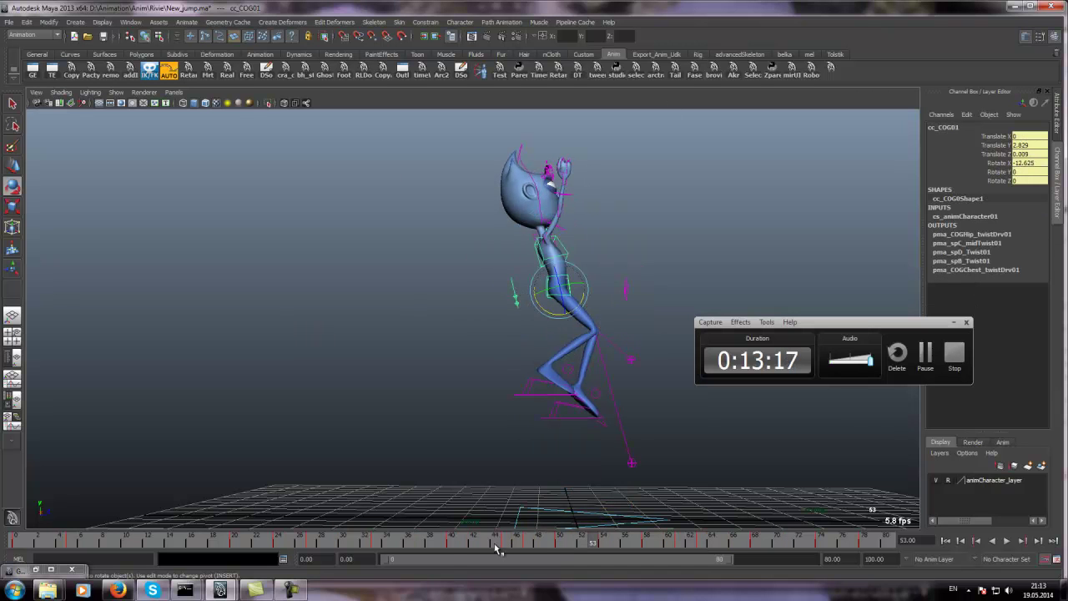
# Step: Select all the character's controls and cut their keys at frame 48
pyautogui.moveTo(459, 539); pyautogui.dragTo(529, 544)
pyautogui.scroll(-3, 513, 457)
pyautogui.click(434, 249)
pyautogui.moveTo(434, 249); pyautogui.dragTo(611, 501)
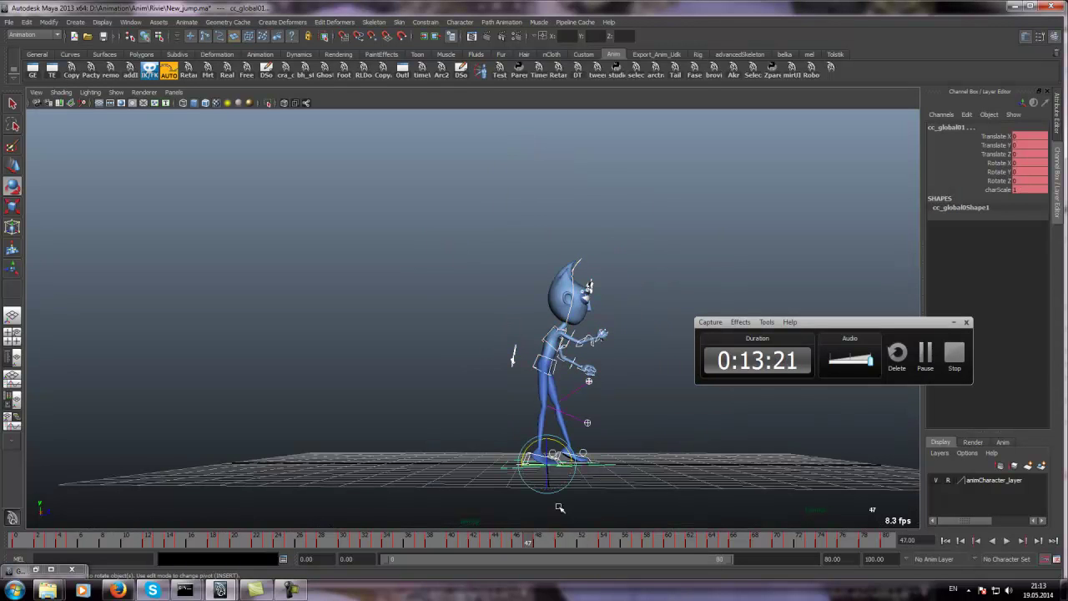
pyautogui.click(538, 543)
pyautogui.moveTo(561, 548); pyautogui.dragTo(538, 547)
pyautogui.keyDown('shift'); pyautogui.click(538, 545); pyautogui.keyUp('shift')
pyautogui.rightClick(538, 542)
pyautogui.click(561, 408)
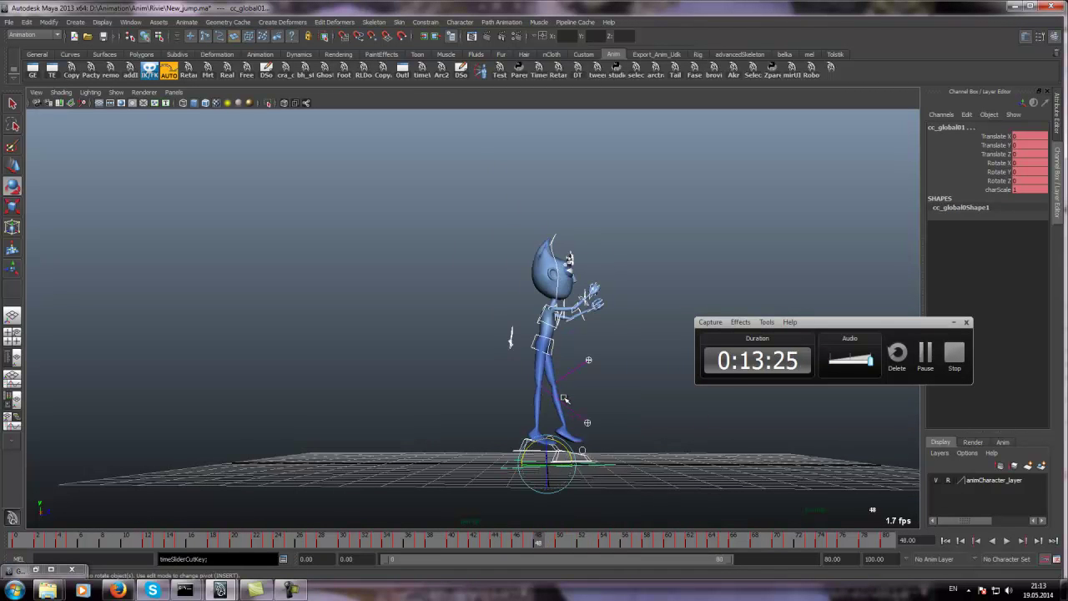
# Step: Select the COG control and raise the body at frame 47, comparing the pose with frame 45
pyautogui.click(529, 543)
pyautogui.keyDown('alt'); pyautogui.moveTo(535, 469); pyautogui.dragTo(514, 452, button='middle'); pyautogui.keyUp('alt')
pyautogui.scroll(1, 491, 361)
pyautogui.click(450, 292)
pyautogui.press('w')
pyautogui.moveTo(449, 292); pyautogui.dragTo(474, 326)
pyautogui.click(505, 545)
pyautogui.click(531, 544)
pyautogui.moveTo(507, 314); pyautogui.dragTo(509, 300)
pyautogui.keyDown('alt'); pyautogui.moveTo(509, 300); pyautogui.dragTo(486, 242, button='middle'); pyautogui.keyUp('alt')
pyautogui.keyDown('alt'); pyautogui.moveTo(486, 242); pyautogui.dragTo(534, 250, button='right'); pyautogui.keyUp('alt')
pyautogui.keyDown('alt'); pyautogui.moveTo(526, 259); pyautogui.dragTo(513, 301); pyautogui.keyUp('alt')
# Step: Lift both foot controls off the ground at frame 47 and tilt them so the toes point down
pyautogui.click(471, 440)
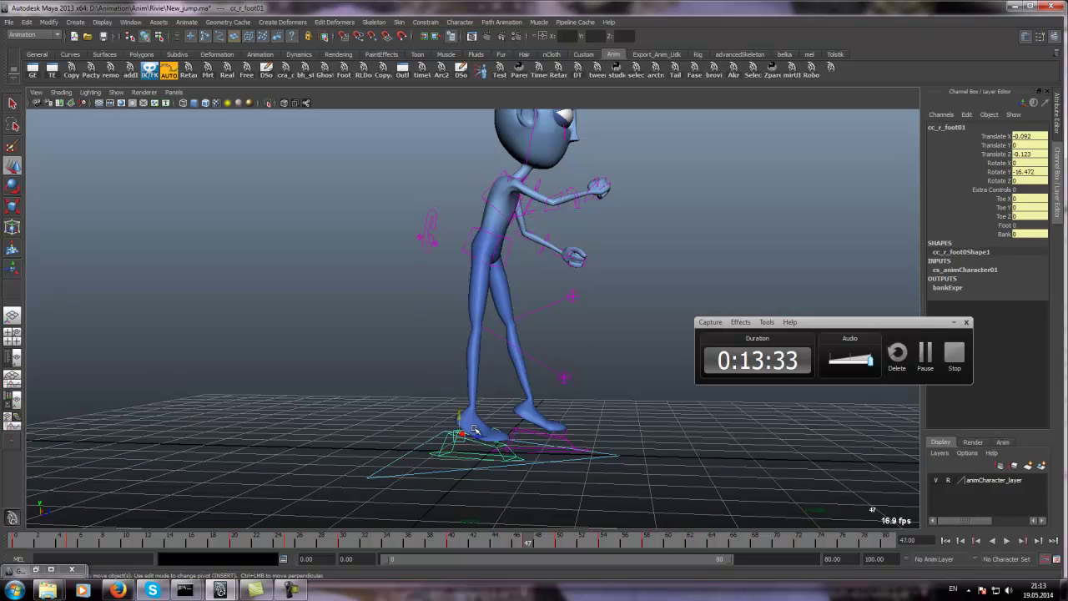
pyautogui.click(505, 542)
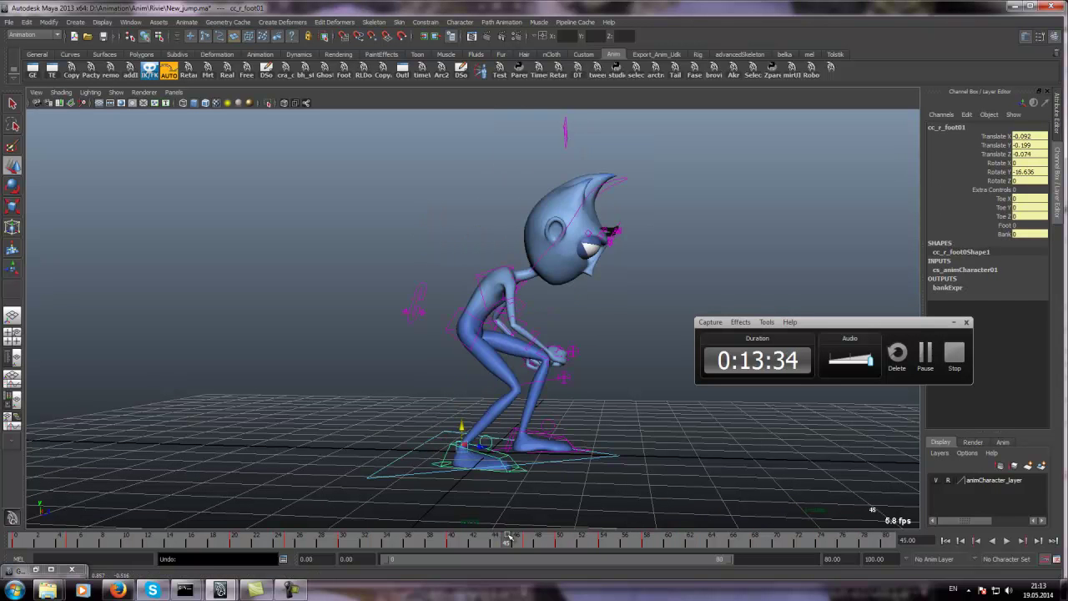
pyautogui.click(526, 542)
pyautogui.press('e')
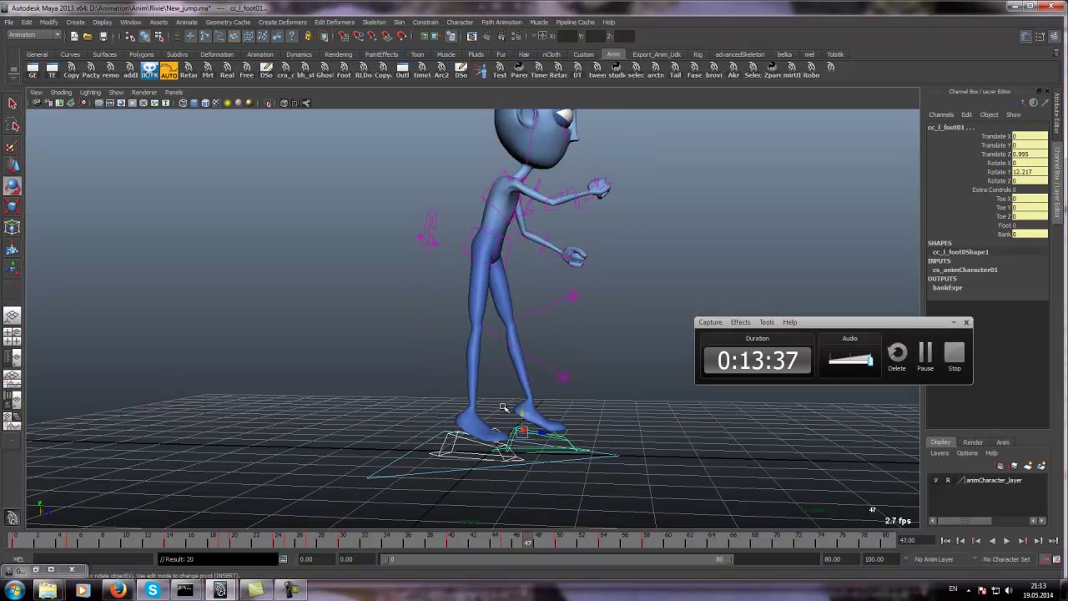
pyautogui.moveTo(511, 407)
pyautogui.mouseDown()
pyautogui.moveTo(529, 408)
pyautogui.moveTo(525, 380)
pyautogui.moveTo(534, 384)
pyautogui.moveTo(508, 376)
pyautogui.moveTo(500, 410)
pyautogui.moveTo(485, 403)
pyautogui.moveTo(494, 380)
pyautogui.moveTo(506, 396)
pyautogui.moveTo(472, 404)
pyautogui.moveTo(496, 407)
pyautogui.mouseUp()
pyautogui.press('w')
pyautogui.press('e')
pyautogui.press('w')
# Step: Scrub and play the takeoff from frame 45 to check the feet leaving the ground
pyautogui.moveTo(507, 540); pyautogui.dragTo(533, 546)
pyautogui.keyDown('alt'); pyautogui.moveTo(538, 330); pyautogui.dragTo(536, 389); pyautogui.keyUp('alt')
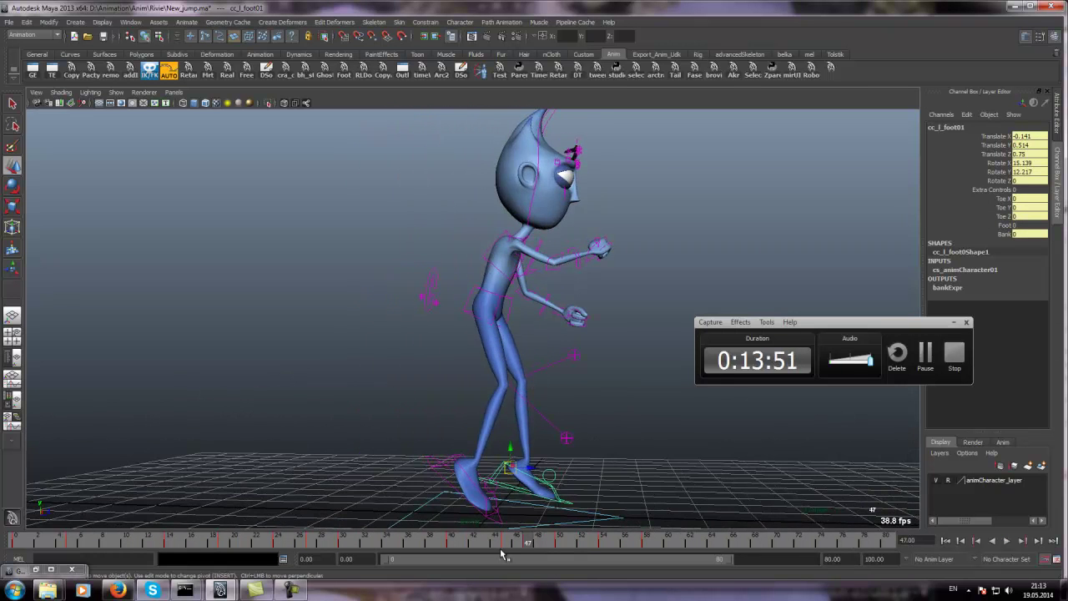
pyautogui.hotkey('alt', 'v')
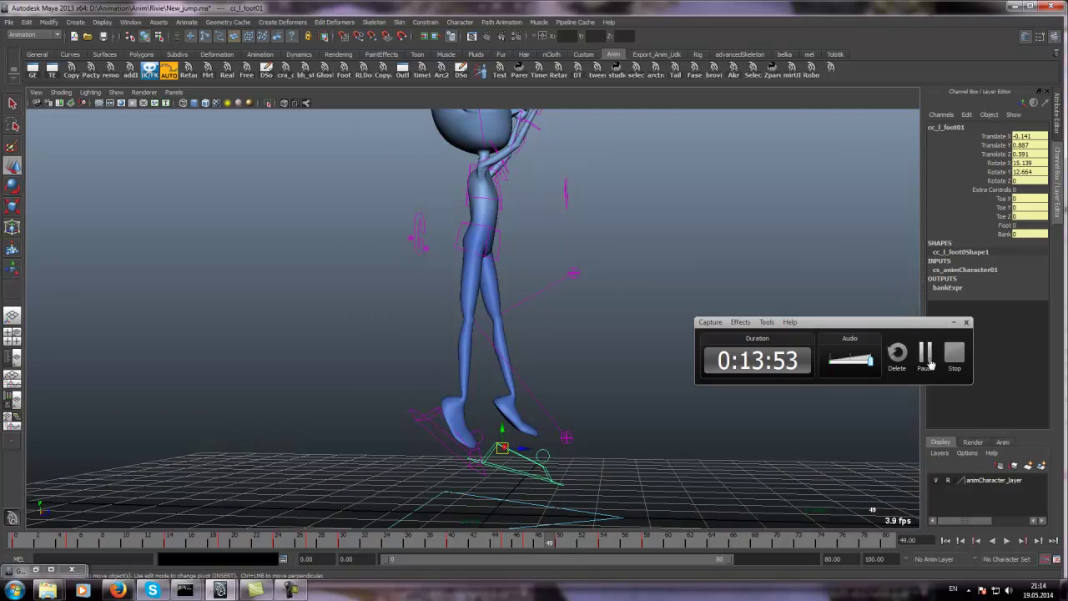
pyautogui.click(926, 355)
# Step: Lower the left foot control to Translate Y 0.463 at frame 47 and tilt its toes further down
pyautogui.click(528, 543)
pyautogui.moveTo(524, 548)
pyautogui.mouseDown()
pyautogui.moveTo(506, 547)
pyautogui.moveTo(527, 546)
pyautogui.mouseUp()
pyautogui.scroll(-2, 513, 409)
pyautogui.keyDown('alt'); pyautogui.moveTo(511, 407); pyautogui.dragTo(543, 365, button='middle'); pyautogui.keyUp('alt')
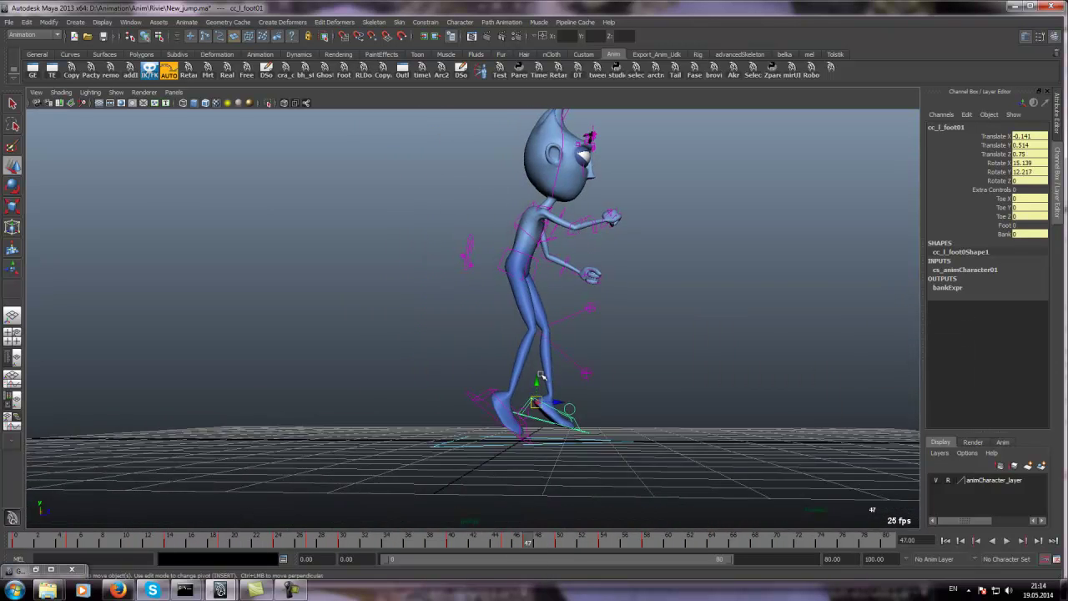
pyautogui.moveTo(537, 390); pyautogui.dragTo(538, 393)
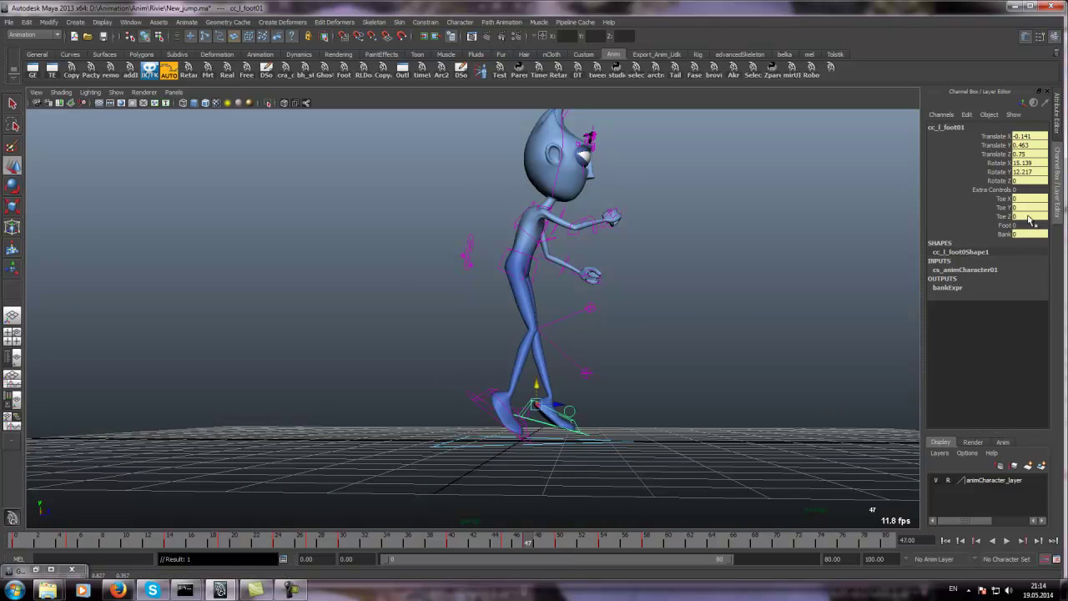
pyautogui.press('r')
pyautogui.press('e')
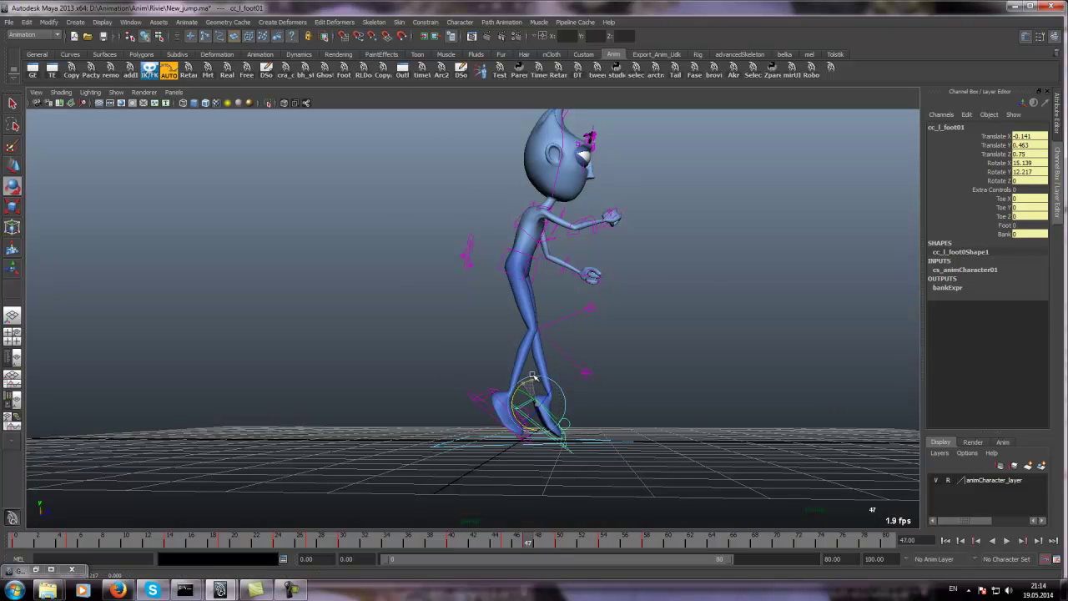
# Step: Reset the left ball control's rotation at frame 47 and set the right ball control's Rotate X to 0
pyautogui.click(581, 410)
pyautogui.click(565, 421)
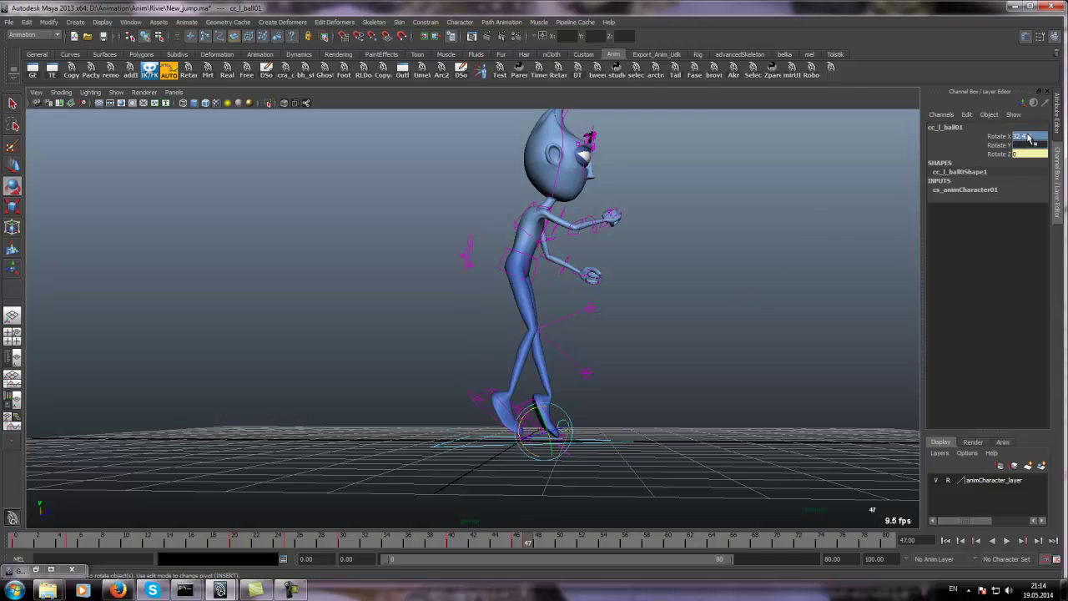
pyautogui.click(465, 386)
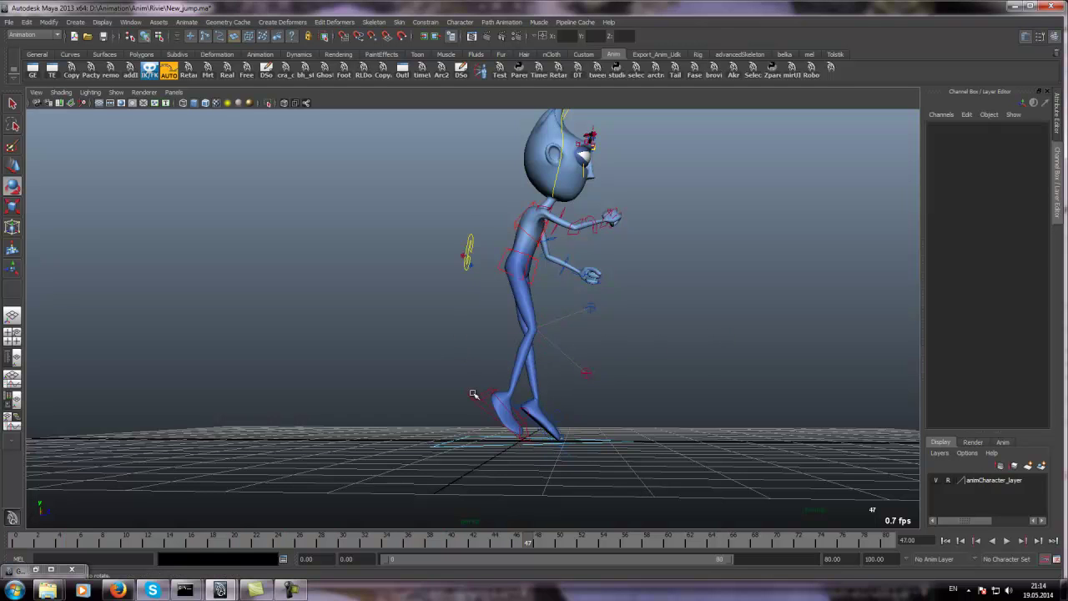
pyautogui.click(486, 391)
pyautogui.click(433, 313)
pyautogui.click(573, 398)
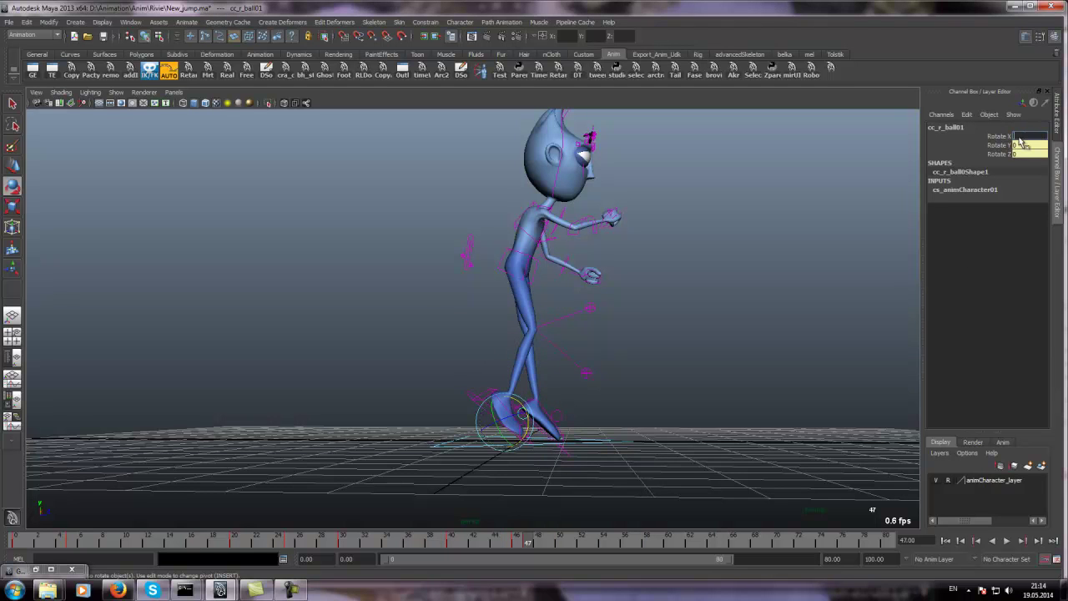
pyautogui.write('0')
pyautogui.press('Return')
# Step: Rotate the right foot control at frame 47 and play the takeoff to check the feet
pyautogui.click(444, 343)
pyautogui.click(494, 420)
pyautogui.moveTo(495, 415); pyautogui.dragTo(513, 397)
pyautogui.moveTo(502, 541); pyautogui.dragTo(527, 555)
pyautogui.hotkey('alt', 'v')
# Step: Reposition the knee controls at frame 47 to correct the direction of the knees from a front-side view
pyautogui.keyDown('alt'); pyautogui.moveTo(534, 393); pyautogui.dragTo(558, 382); pyautogui.keyUp('alt')
pyautogui.click(584, 316)
pyautogui.keyDown('alt'); pyautogui.moveTo(584, 315); pyautogui.dragTo(527, 272); pyautogui.keyUp('alt')
pyautogui.keyDown('alt'); pyautogui.moveTo(575, 369); pyautogui.dragTo(527, 348); pyautogui.keyUp('alt')
pyautogui.moveTo(503, 302); pyautogui.dragTo(438, 335)
pyautogui.click(503, 387)
pyautogui.moveTo(524, 386); pyautogui.dragTo(485, 385)
pyautogui.click(447, 343)
pyautogui.moveTo(449, 345); pyautogui.dragTo(573, 362)
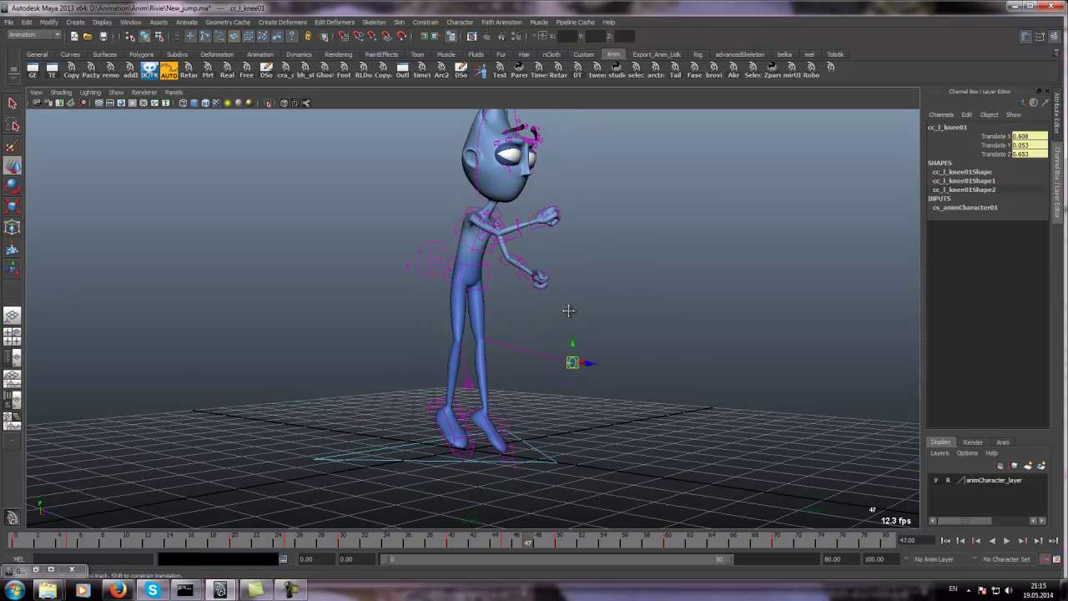
# Step: Rotate the right upper-arm FK control at frame 47 and inspect the arm from several angles
pyautogui.keyDown('alt'); pyautogui.moveTo(563, 296); pyautogui.dragTo(507, 303); pyautogui.keyUp('alt')
pyautogui.click(464, 240)
pyautogui.press('e')
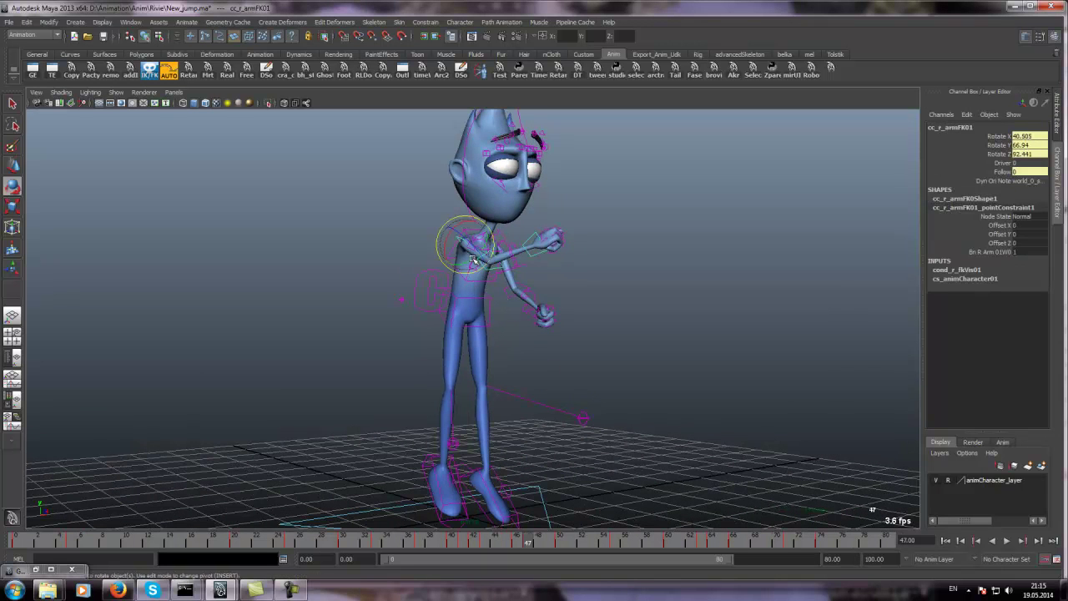
pyautogui.moveTo(472, 252); pyautogui.dragTo(451, 255)
pyautogui.keyDown('alt'); pyautogui.moveTo(426, 350); pyautogui.dragTo(487, 341); pyautogui.keyUp('alt')
pyautogui.click(488, 340)
pyautogui.keyDown('alt'); pyautogui.moveTo(551, 373); pyautogui.dragTo(553, 325, button='middle'); pyautogui.keyUp('alt')
# Step: Play the jump from the side and compare the COG control's position at frames 45, 47 and 50
pyautogui.moveTo(499, 542); pyautogui.dragTo(560, 547)
pyautogui.keyDown('alt'); pyautogui.moveTo(519, 289); pyautogui.dragTo(465, 282, button='right'); pyautogui.keyUp('alt')
pyautogui.keyDown('alt'); pyautogui.moveTo(465, 282); pyautogui.dragTo(501, 520); pyautogui.keyUp('alt')
pyautogui.hotkey('alt', 'v')
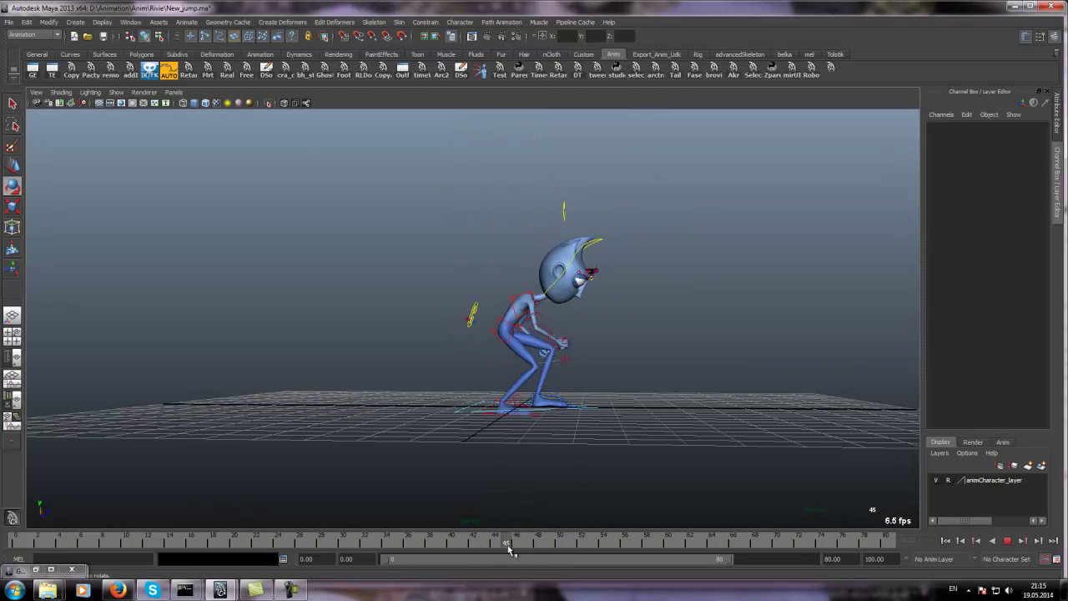
pyautogui.click(511, 272)
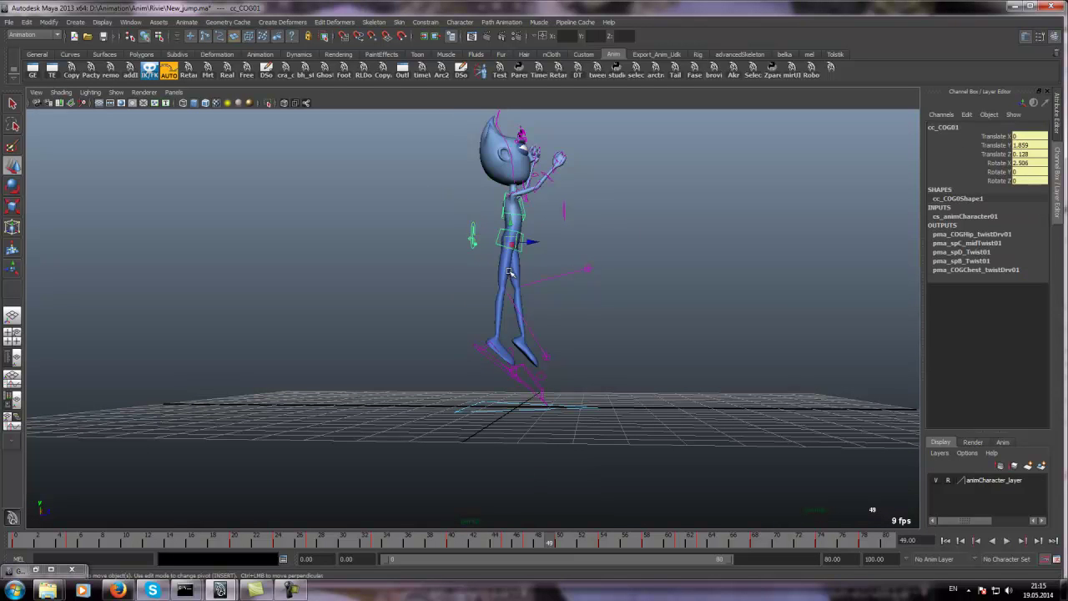
pyautogui.click(504, 539)
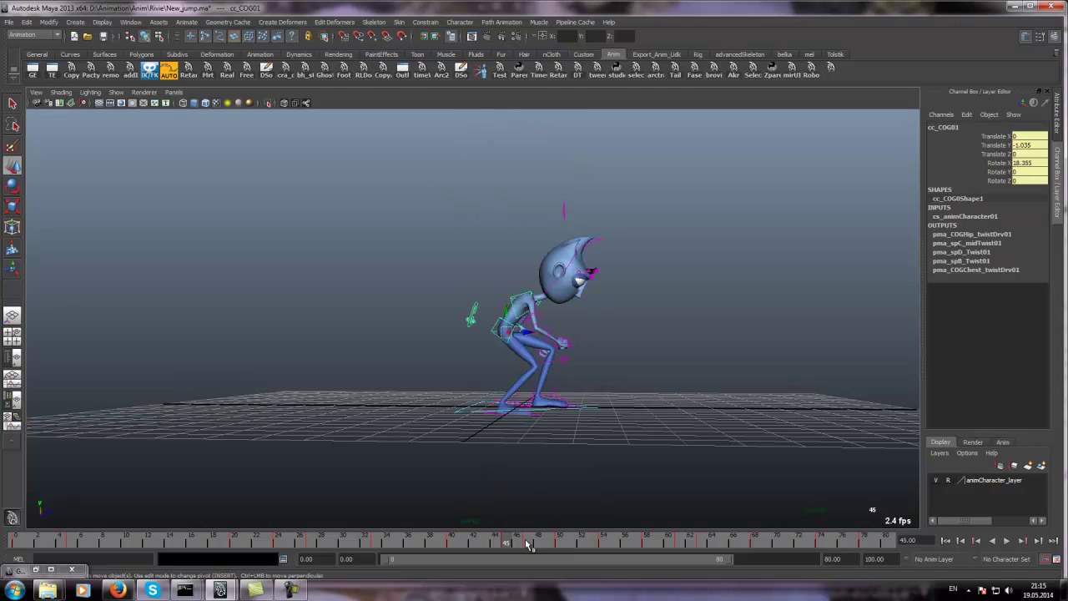
pyautogui.click(528, 544)
pyautogui.click(559, 540)
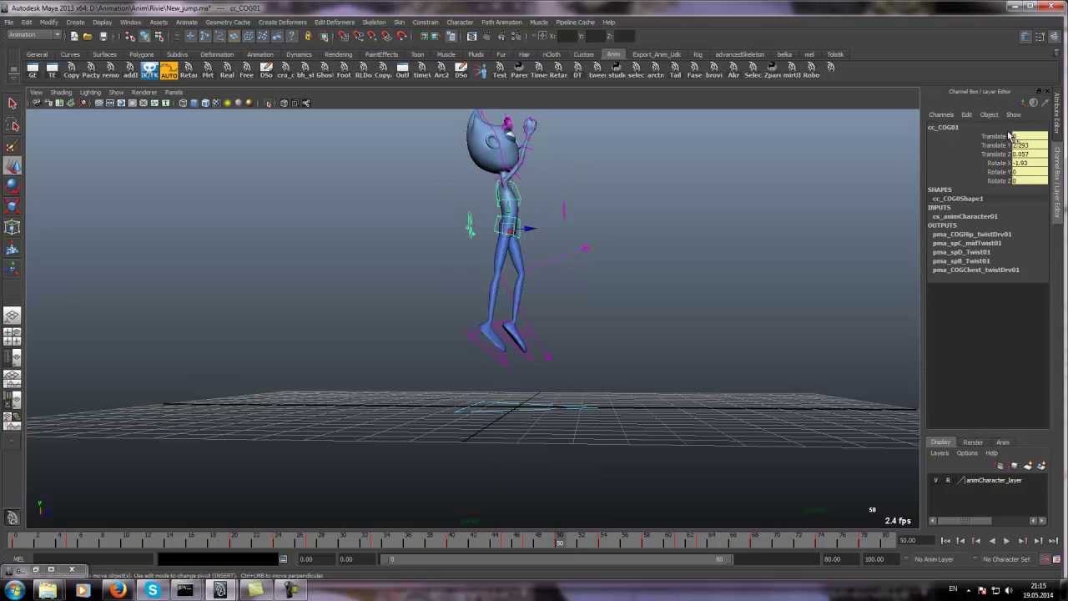
# Step: Isolate the COG's Translate Z curve in the Graph Editor and delete its key at frame 47
pyautogui.click(991, 155)
pyautogui.click(32, 69)
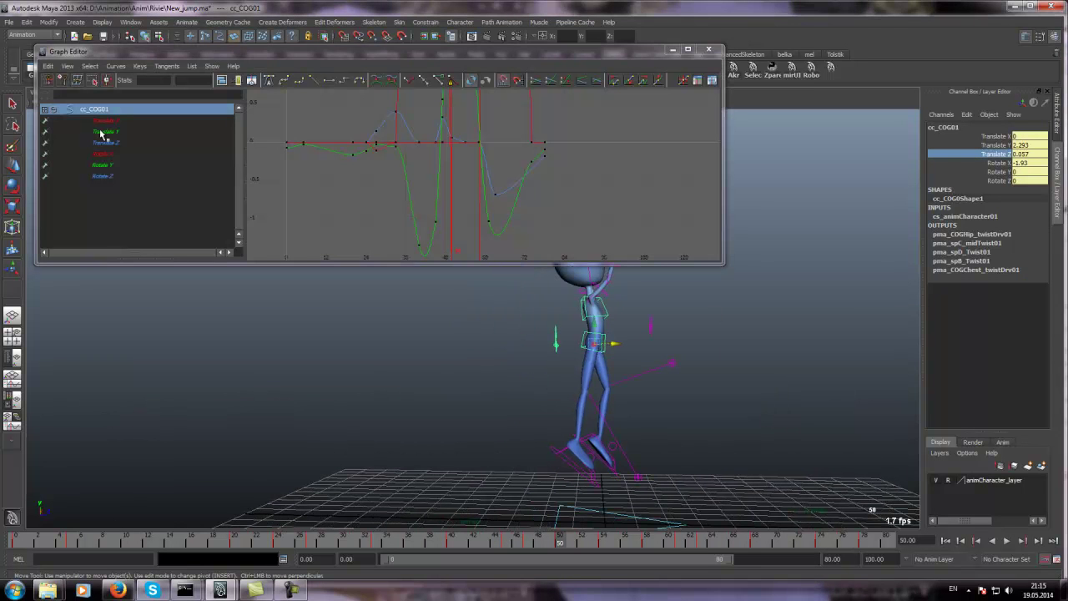
pyautogui.click(106, 143)
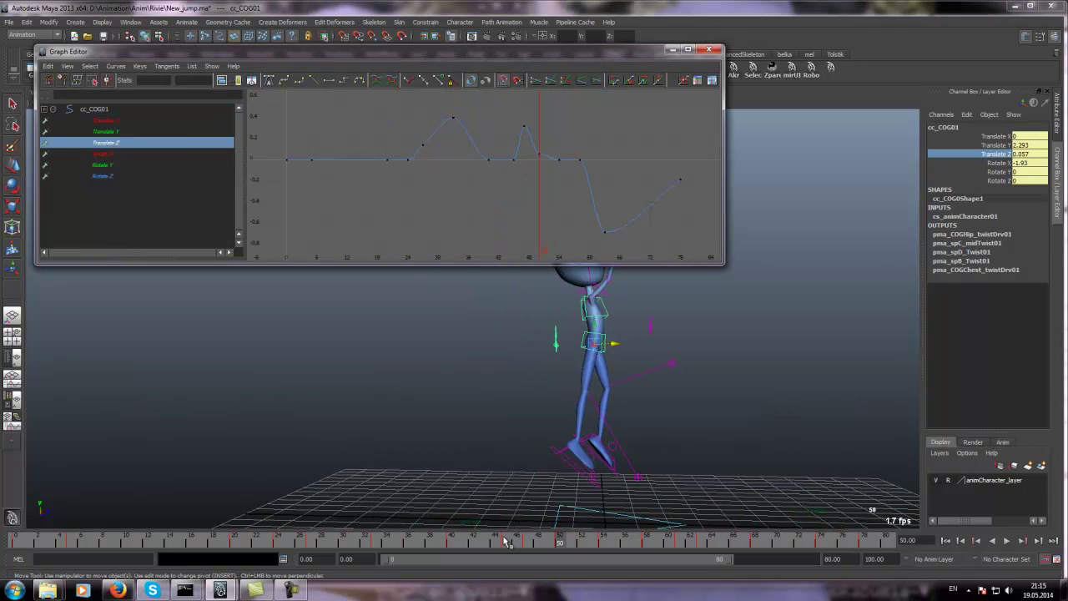
pyautogui.moveTo(506, 547); pyautogui.dragTo(524, 534)
pyautogui.press('Delete')
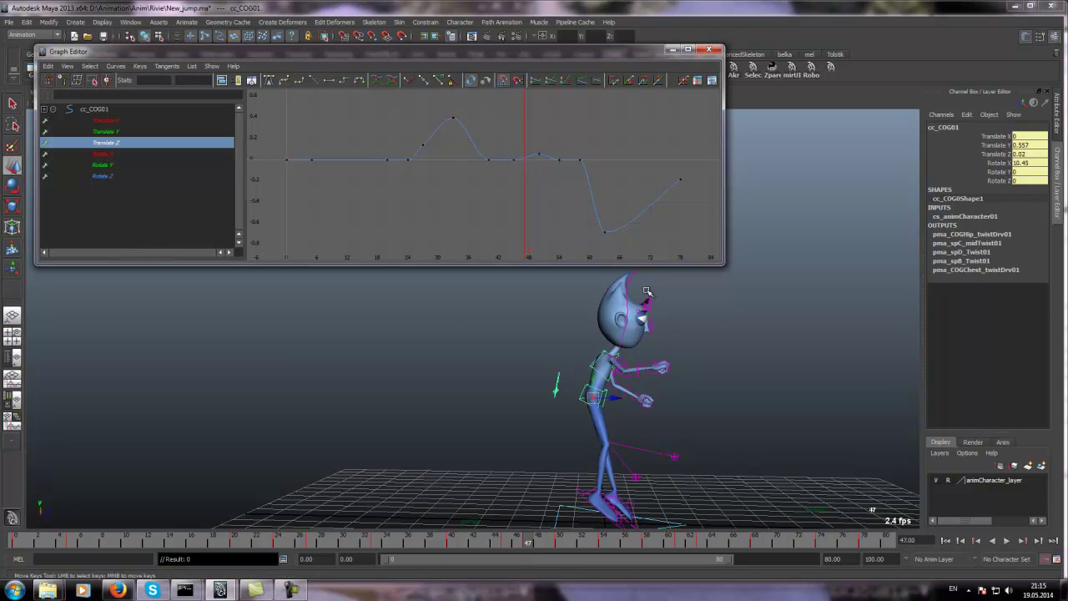
# Step: Move the COG control forward at frame 50 to a Translate Z of 0.163
pyautogui.click(559, 546)
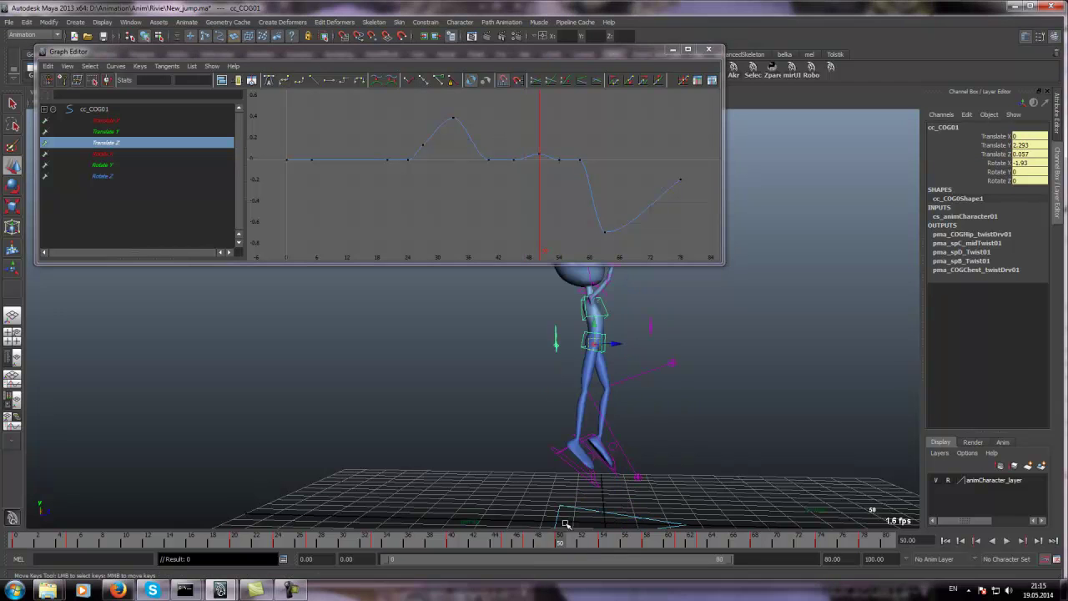
pyautogui.click(991, 146)
pyautogui.moveTo(505, 538); pyautogui.dragTo(523, 546)
pyautogui.click(560, 541)
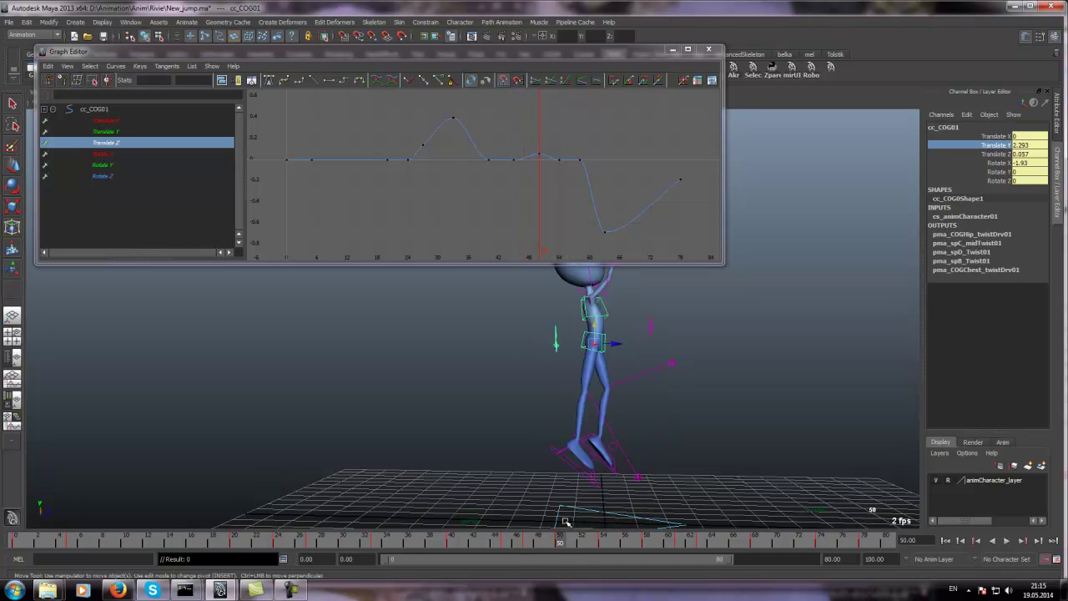
pyautogui.moveTo(607, 336); pyautogui.dragTo(616, 342)
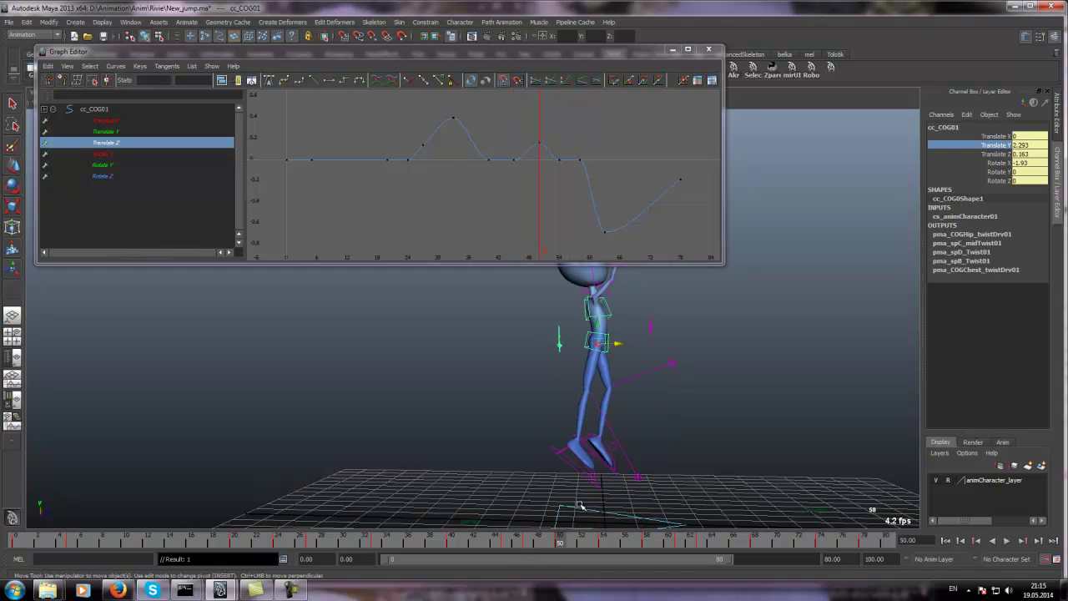
# Step: Recheck frames 45 to 50 and raise the COG's Translate Z key at frame 50 in the Graph Editor
pyautogui.moveTo(529, 543)
pyautogui.mouseDown()
pyautogui.moveTo(519, 544)
pyautogui.moveTo(561, 544)
pyautogui.moveTo(514, 547)
pyautogui.moveTo(529, 548)
pyautogui.mouseUp()
pyautogui.keyDown('alt'); pyautogui.moveTo(622, 507); pyautogui.dragTo(574, 438, button='middle'); pyautogui.keyUp('alt')
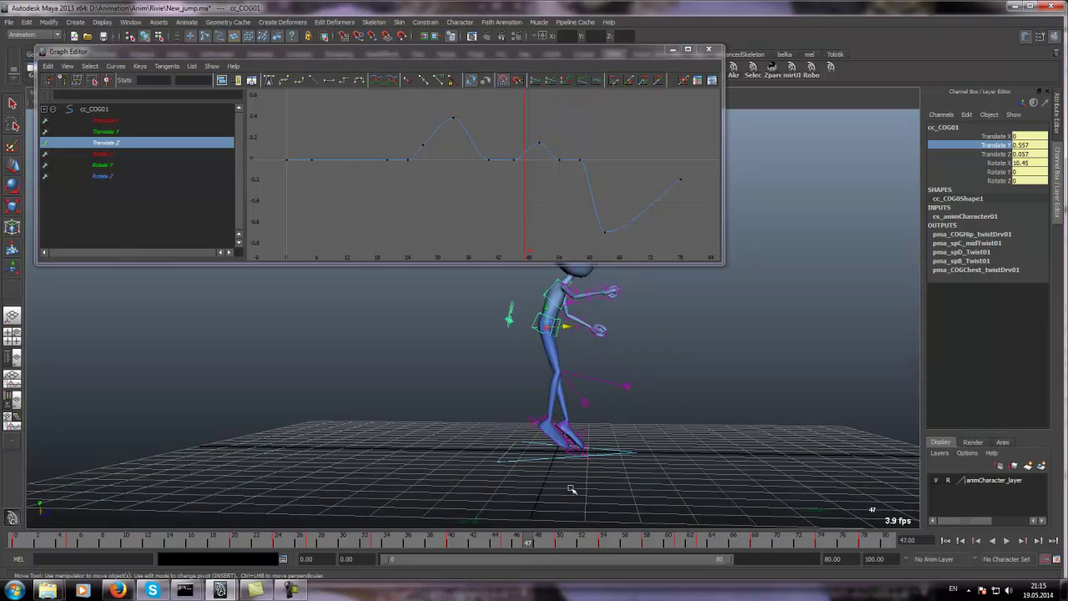
pyautogui.moveTo(506, 541); pyautogui.dragTo(529, 542)
pyautogui.moveTo(529, 322); pyautogui.dragTo(573, 328)
pyautogui.moveTo(506, 542); pyautogui.dragTo(559, 542)
pyautogui.click(538, 144)
pyautogui.keyDown('shift'); pyautogui.moveTo(544, 129); pyautogui.dragTo(553, 99, button='middle'); pyautogui.keyUp('shift')
pyautogui.keyDown('alt'); pyautogui.moveTo(640, 408); pyautogui.dragTo(648, 449, button='middle'); pyautogui.keyUp('alt')
# Step: Review the takeoff around frame 48 and select all the character's controls
pyautogui.hotkey('alt', 'v')
pyautogui.moveTo(557, 563)
pyautogui.mouseDown()
pyautogui.moveTo(522, 551)
pyautogui.moveTo(540, 552)
pyautogui.mouseUp()
pyautogui.scroll(-3, 517, 375)
pyautogui.keyDown('alt'); pyautogui.moveTo(513, 370); pyautogui.dragTo(474, 434, button='middle'); pyautogui.keyUp('alt')
pyautogui.moveTo(444, 305); pyautogui.dragTo(588, 517)
pyautogui.keyDown('alt'); pyautogui.moveTo(622, 355); pyautogui.dragTo(639, 291, button='middle'); pyautogui.keyUp('alt')
pyautogui.scroll(2, 641, 292)
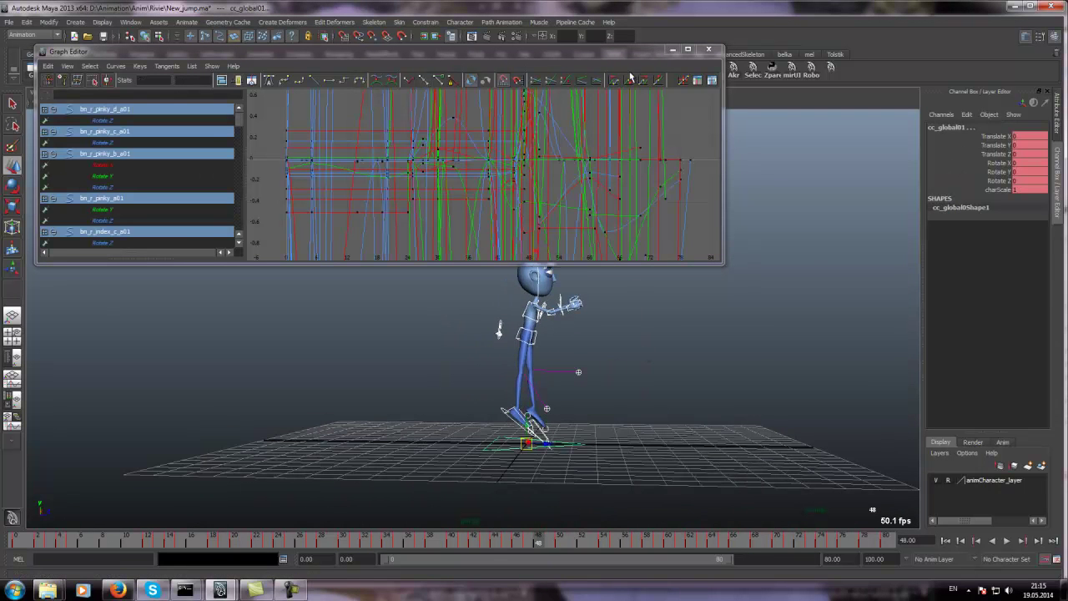
# Step: Minimize the Graph Editor and play the whole jump from the side to review the revised takeoff
pyautogui.click(673, 49)
pyautogui.hotkey('alt', 'v')
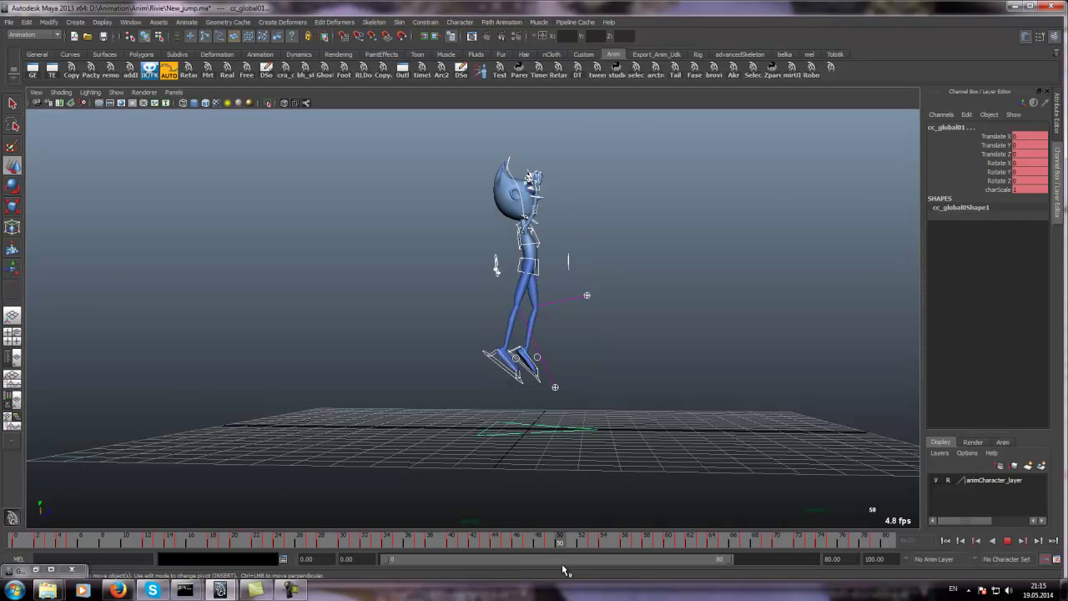
pyautogui.hotkey('alt', 'v')
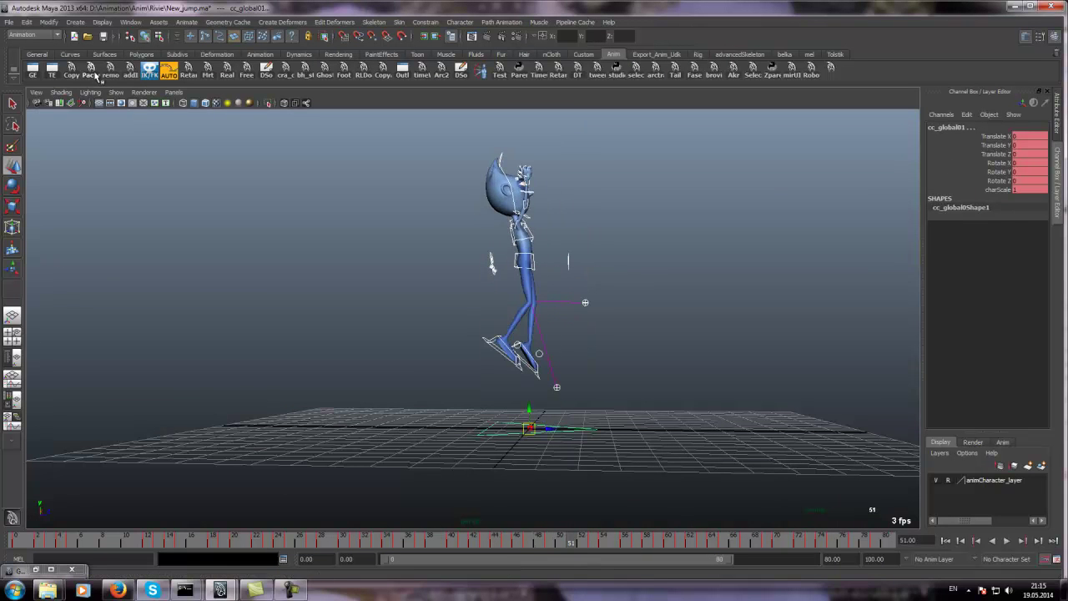
pyautogui.hotkey('alt', 'v')
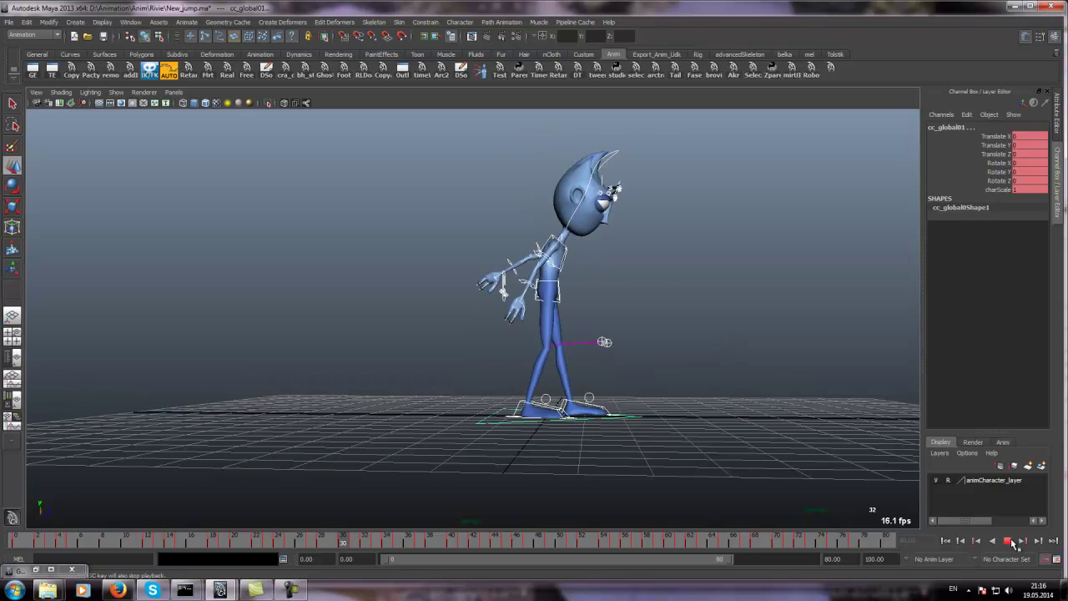
pyautogui.click(1008, 540)
# Step: Rotate both foot controls at the landing on frame 55 and play the animation back
pyautogui.click(600, 393)
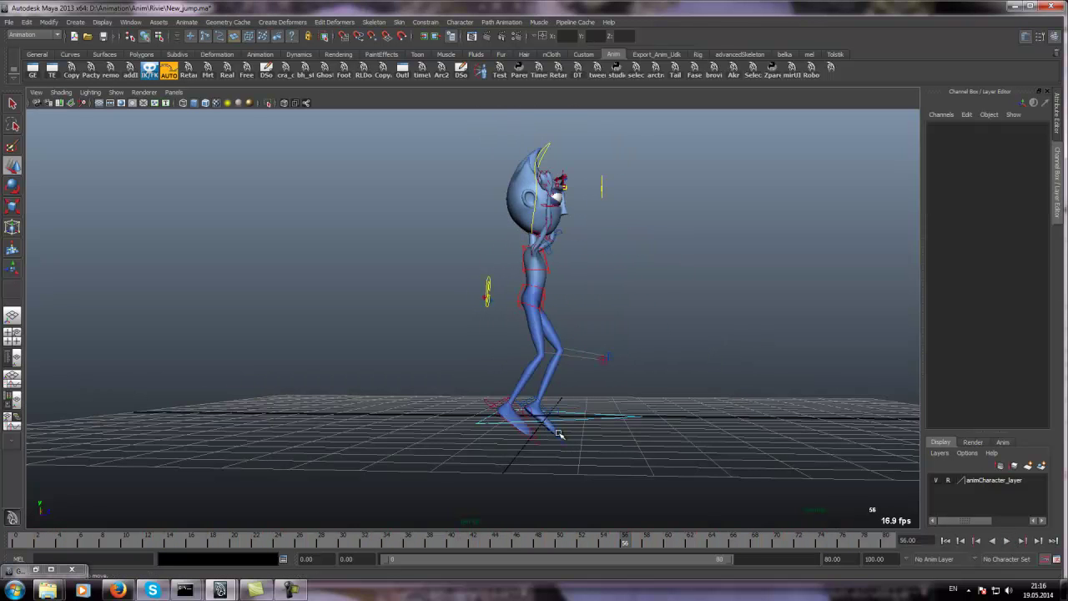
pyautogui.moveTo(558, 433); pyautogui.dragTo(510, 401)
pyautogui.click(610, 543)
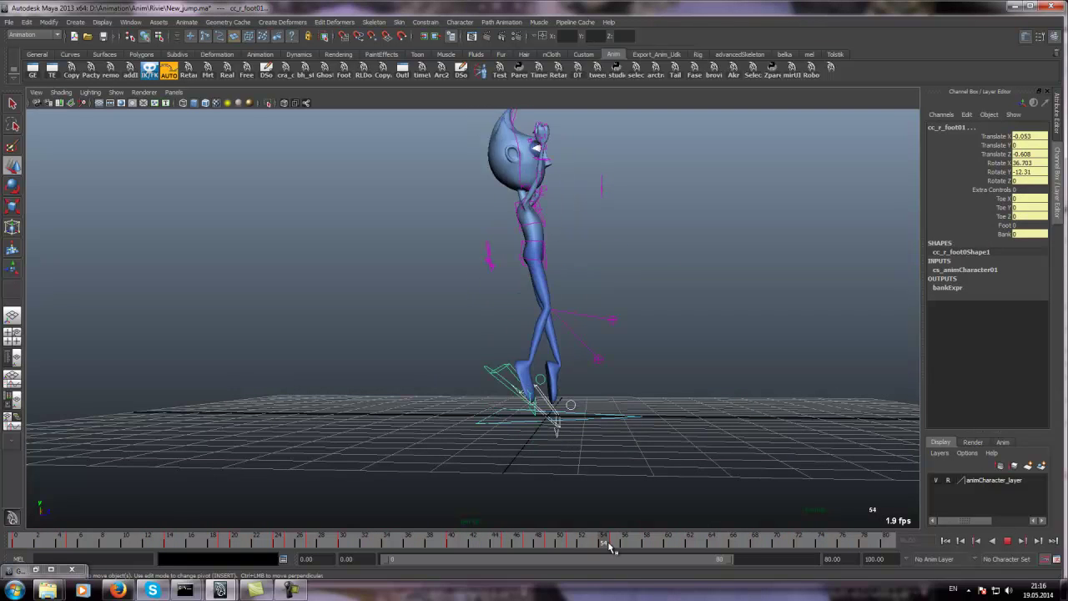
pyautogui.press('e')
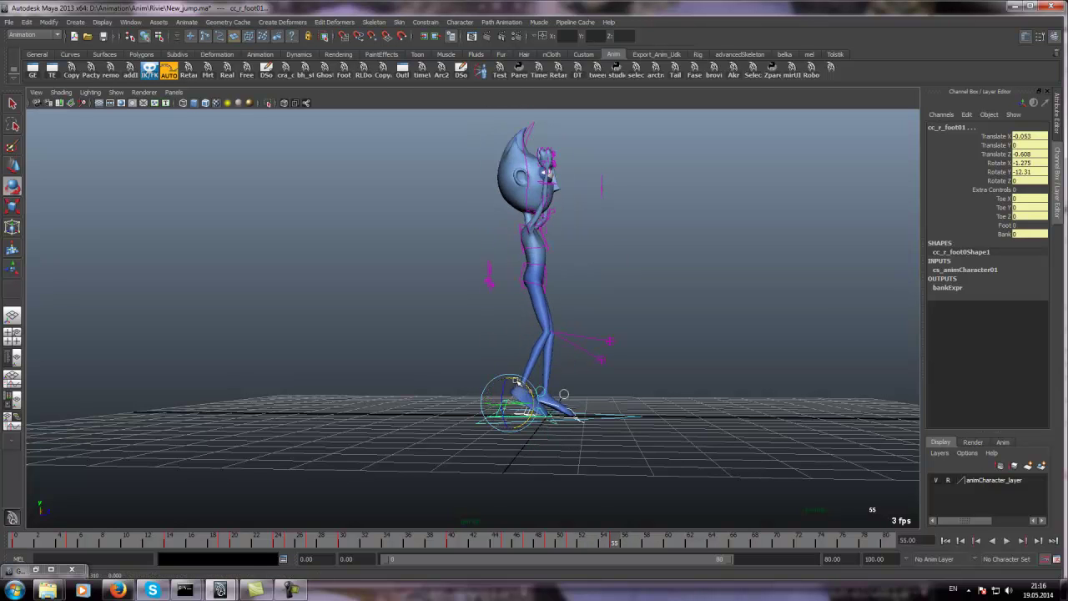
pyautogui.moveTo(621, 548); pyautogui.dragTo(485, 544)
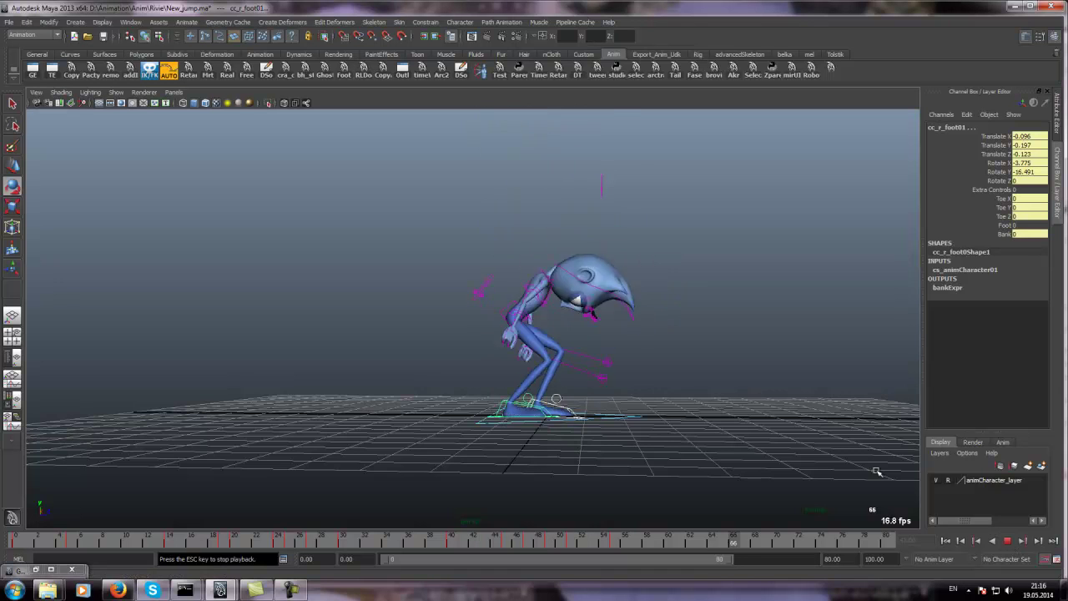
pyautogui.click(1009, 544)
# Step: Select all the character's controls, set a key on the crouch pose, and cut their keys at frames 41 to 42
pyautogui.keyDown('alt'); pyautogui.moveTo(481, 239); pyautogui.dragTo(479, 252); pyautogui.keyUp('alt')
pyautogui.click(393, 179)
pyautogui.moveTo(393, 179); pyautogui.dragTo(692, 474)
pyautogui.moveTo(451, 546)
pyautogui.mouseDown()
pyautogui.moveTo(515, 548)
pyautogui.moveTo(457, 544)
pyautogui.moveTo(482, 543)
pyautogui.moveTo(473, 543)
pyautogui.mouseUp()
pyautogui.press('s')
pyautogui.rightClick(473, 542)
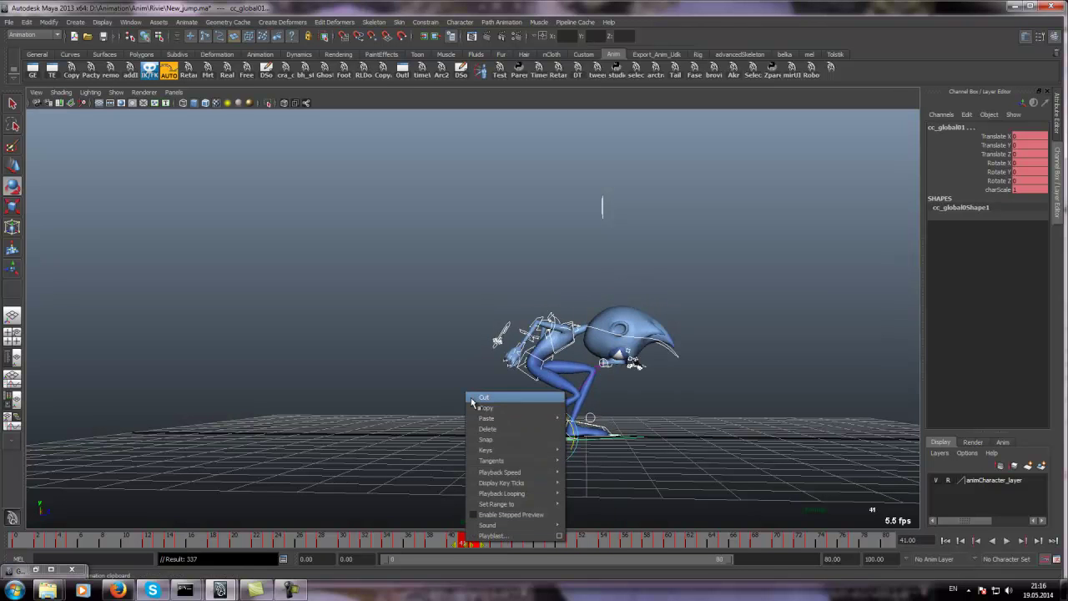
pyautogui.click(471, 403)
# Step: Cut the selected controls' keys around frames 44 and 46 in the takeoff
pyautogui.moveTo(476, 542)
pyautogui.mouseDown()
pyautogui.moveTo(548, 551)
pyautogui.moveTo(475, 548)
pyautogui.mouseUp()
pyautogui.rightClick(493, 542)
pyautogui.click(503, 399)
pyautogui.keyDown('shift'); pyautogui.click(514, 544); pyautogui.keyUp('shift')
pyautogui.rightClick(514, 543)
pyautogui.click(531, 398)
# Step: Play the retimed jump back and shift the playback range to frames 9 to 89
pyautogui.hotkey('alt', 'v')
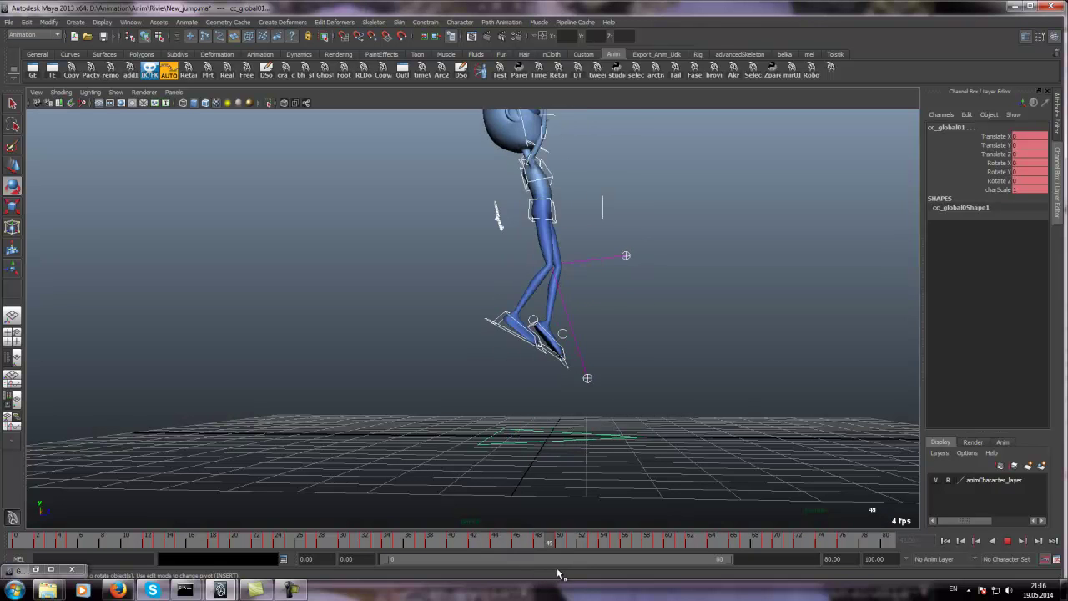
pyautogui.hotkey('alt', 'v')
pyautogui.click(1005, 542)
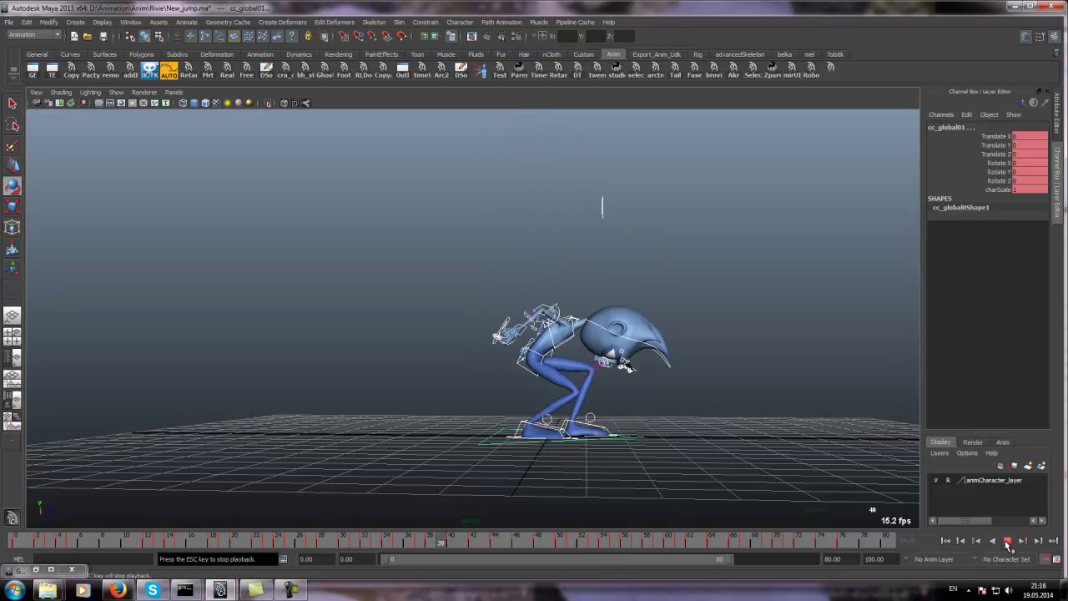
pyautogui.click(1007, 544)
pyautogui.moveTo(390, 566); pyautogui.dragTo(436, 563)
pyautogui.hotkey('alt', 'v')
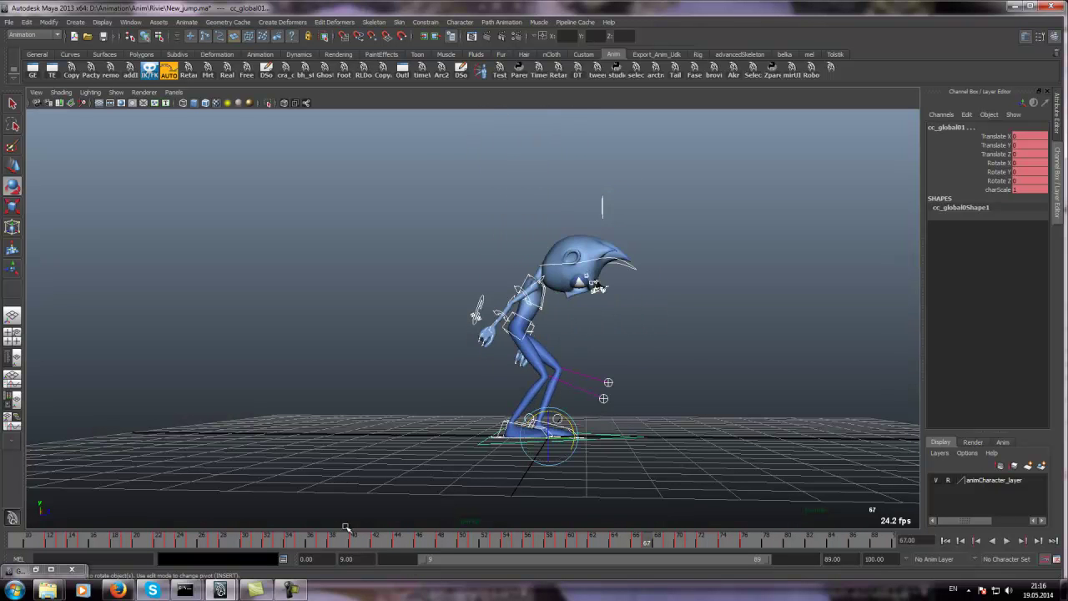
# Step: Key the landing pose at frame 55 and cut all the controls' keys around frames 54 and 56
pyautogui.moveTo(462, 545); pyautogui.dragTo(505, 546)
pyautogui.rightClick(503, 544)
pyautogui.click(521, 400)
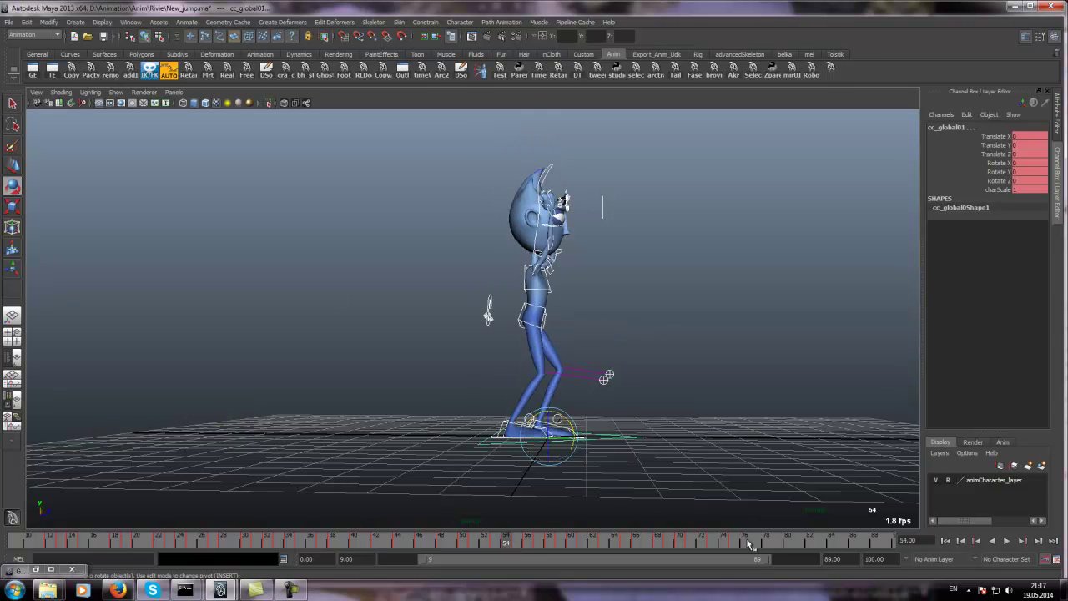
pyautogui.click(522, 543)
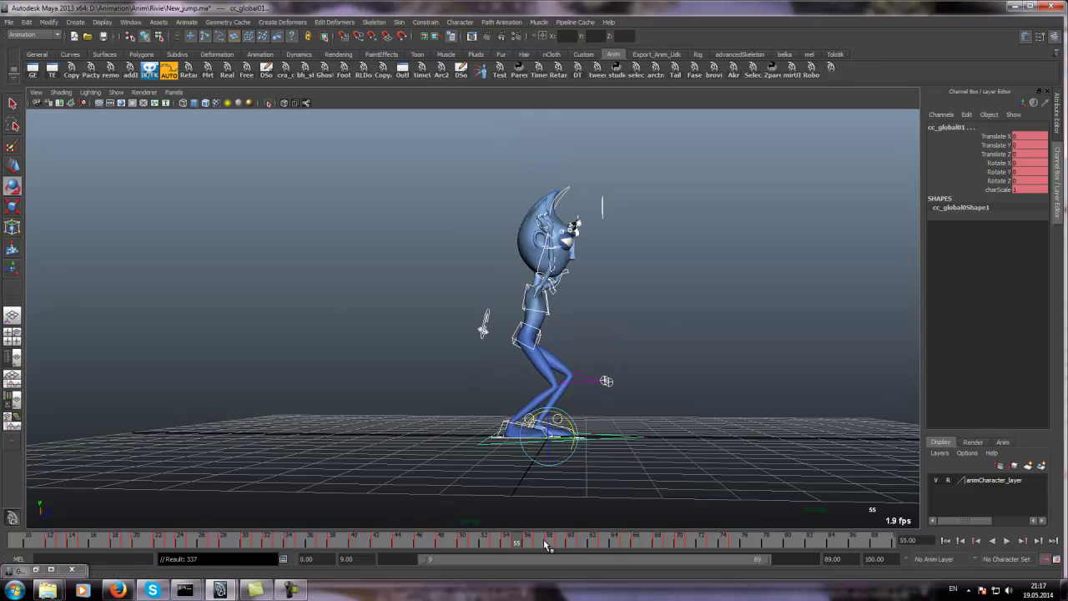
pyautogui.rightClick(527, 544)
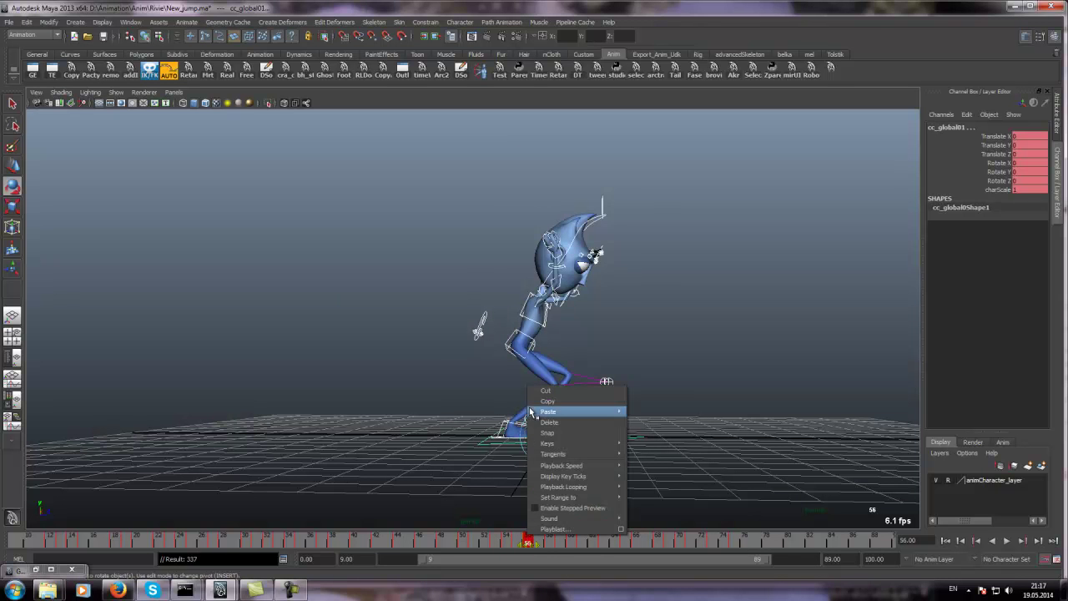
pyautogui.click(546, 390)
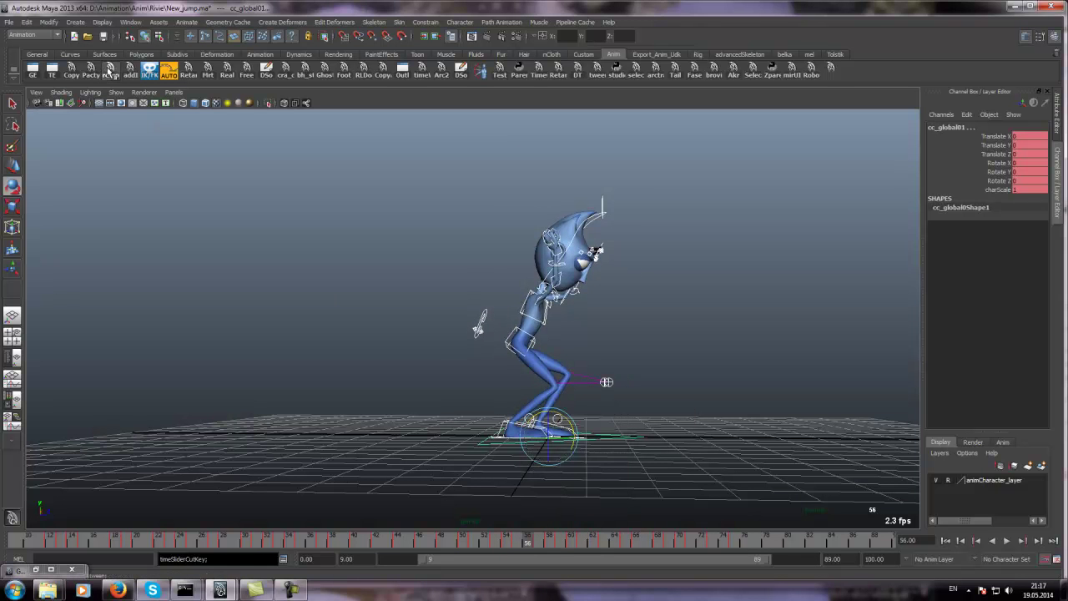
# Step: Play the whole jump with the NURBS curves hidden to judge the landing
pyautogui.hotkey('alt', 'v')
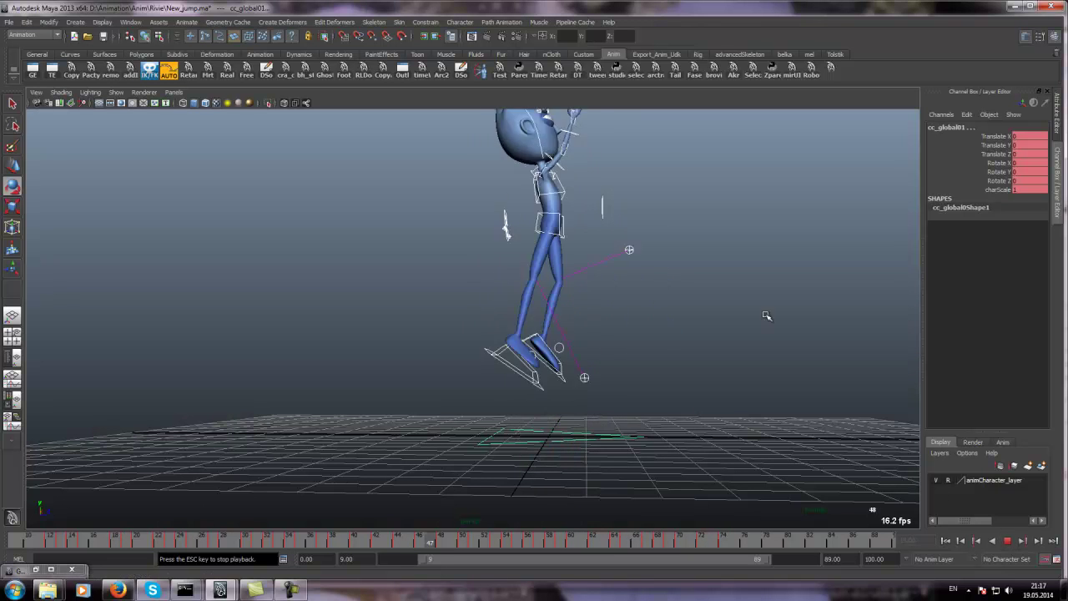
pyautogui.click(116, 92)
pyautogui.click(135, 142)
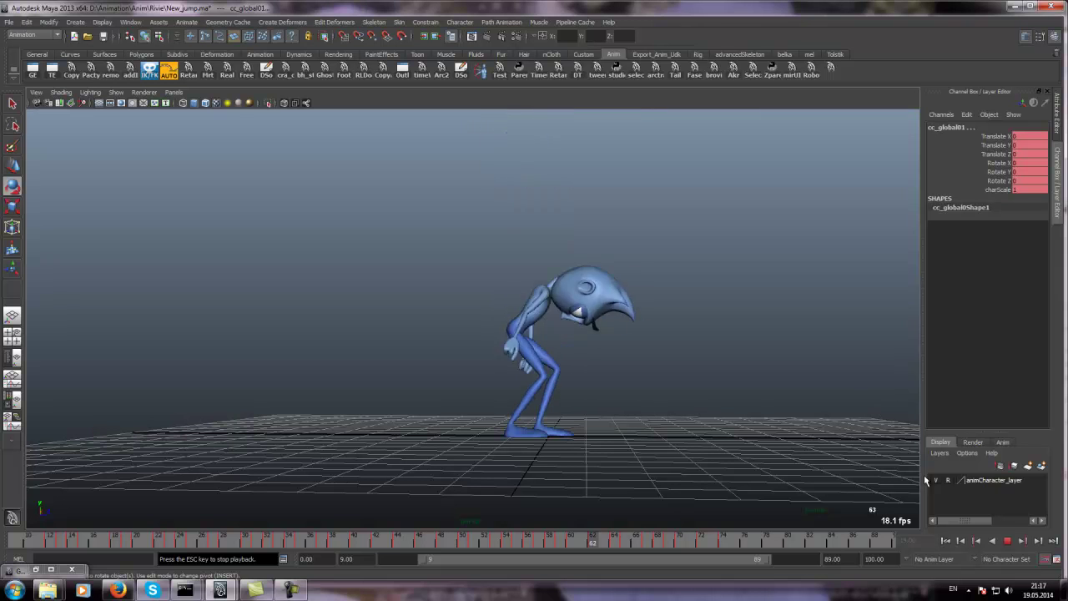
pyautogui.click(1010, 541)
# Step: Show the NURBS curves again, reselect all the controls, and scrub through the anticipation up to about frame 35
pyautogui.moveTo(256, 538); pyautogui.dragTo(365, 544)
pyautogui.press('w')
pyautogui.click(116, 92)
pyautogui.click(137, 142)
pyautogui.click(191, 159)
pyautogui.moveTo(190, 160); pyautogui.dragTo(909, 488)
pyautogui.moveTo(200, 544); pyautogui.dragTo(256, 536)
pyautogui.moveTo(236, 538); pyautogui.dragTo(270, 548)
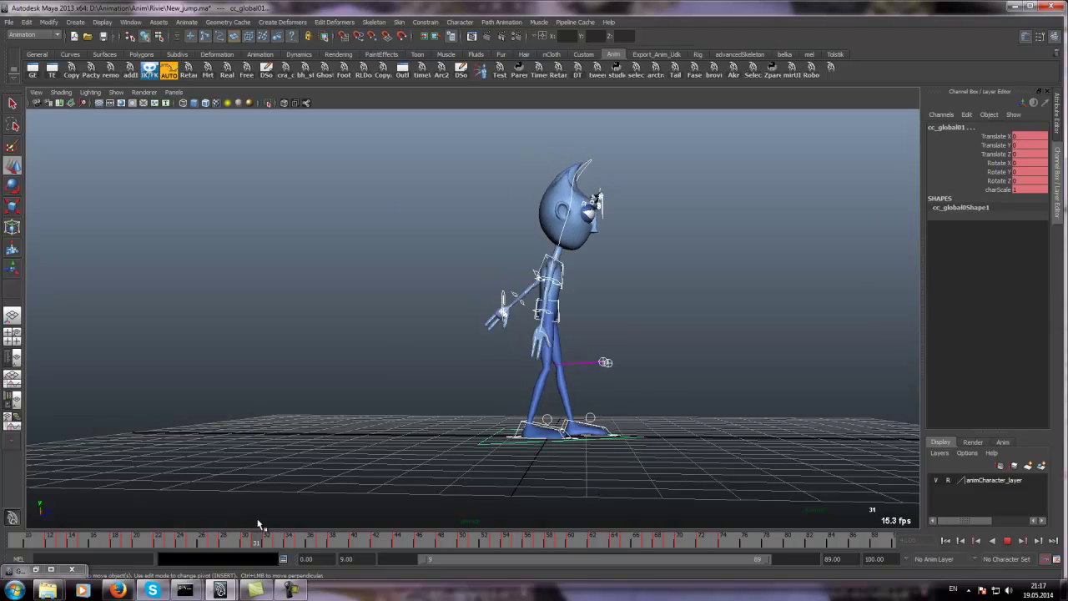
pyautogui.moveTo(256, 538); pyautogui.dragTo(293, 534)
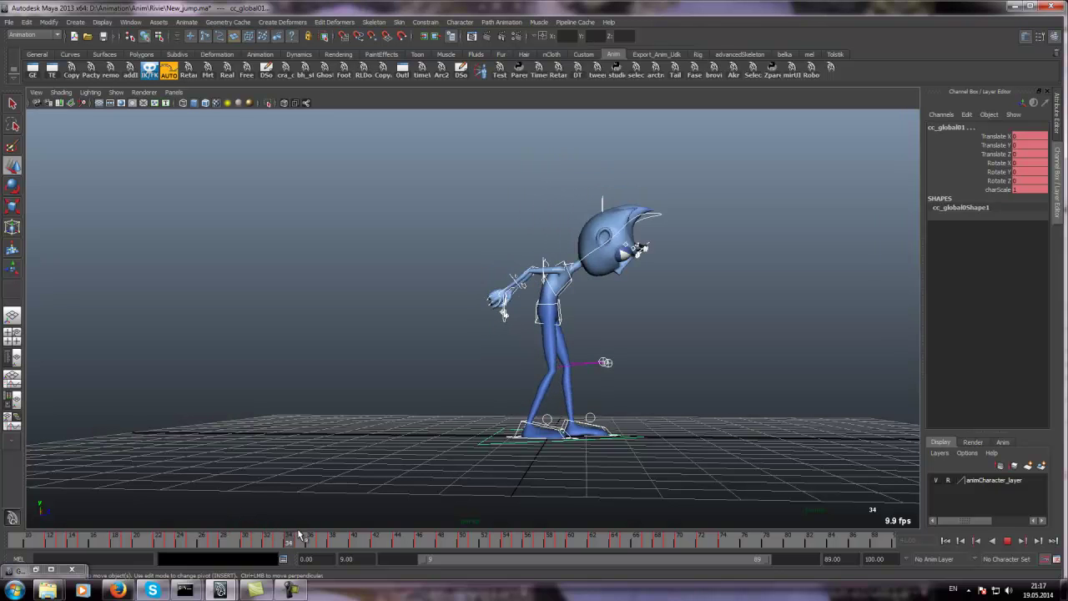
pyautogui.click(257, 589)
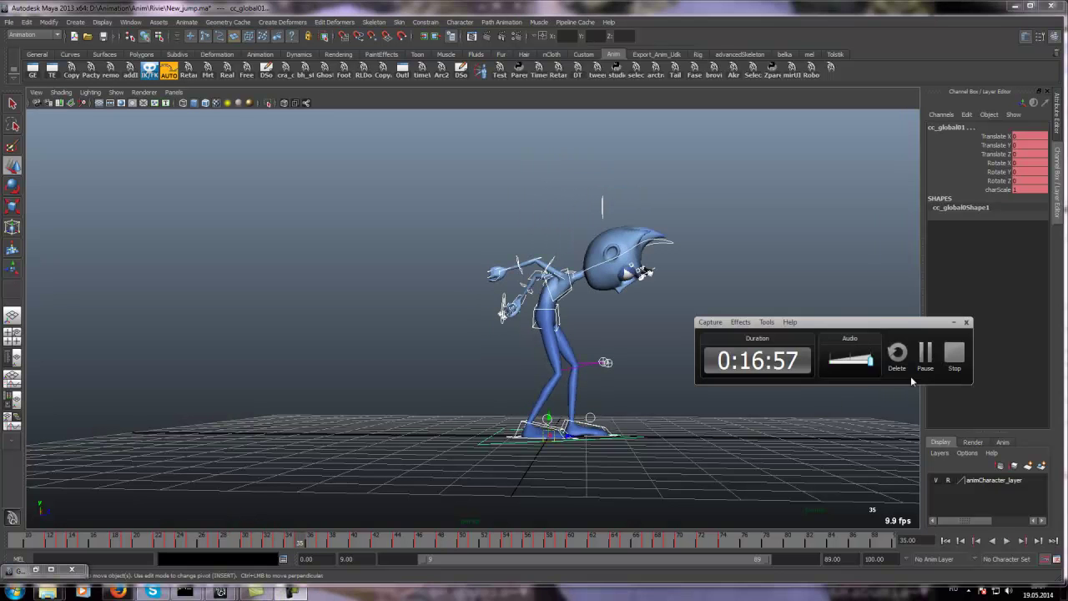
pyautogui.click(925, 354)
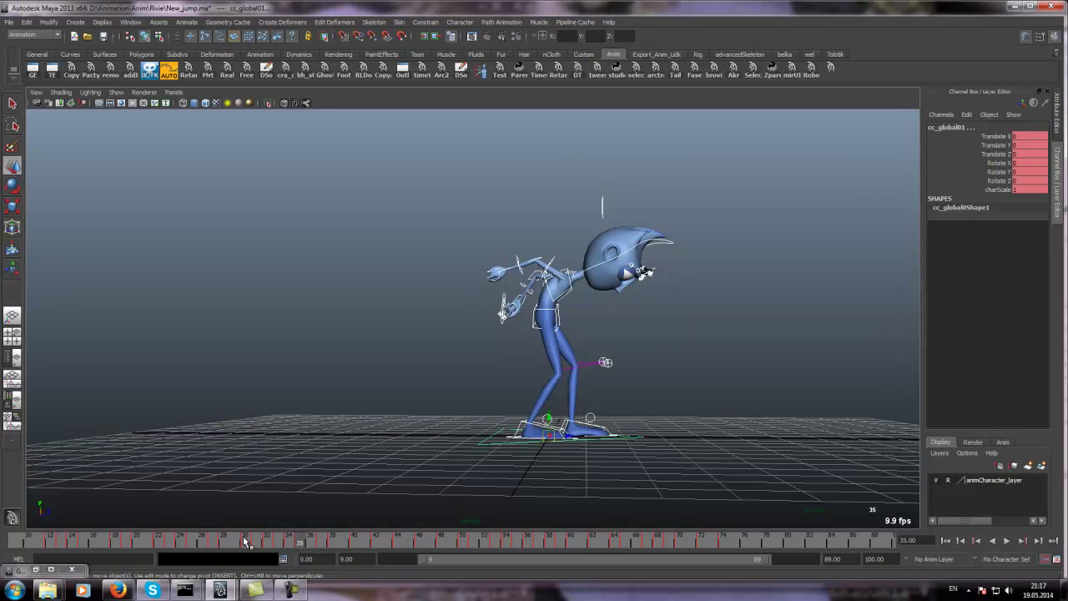
# Step: Examine the arm and hip poses around frames 33 to 36 up close, reselect all the controls, and replay the crouch
pyautogui.hotkey('alt', 'v')
pyautogui.moveTo(251, 543); pyautogui.dragTo(277, 545)
pyautogui.click(497, 339)
pyautogui.scroll(4, 511, 322)
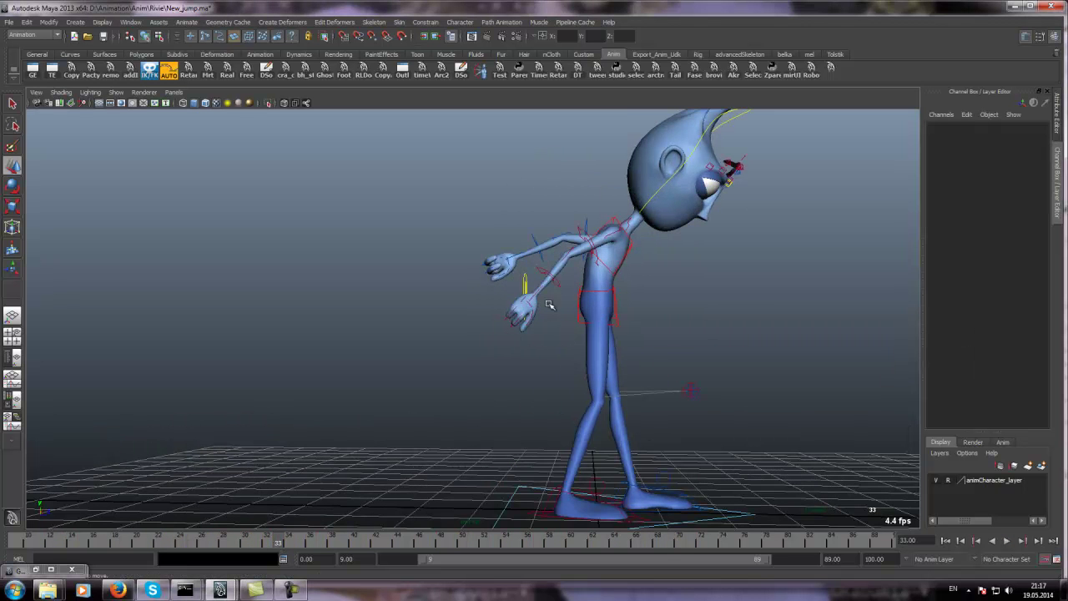
pyautogui.keyDown('alt'); pyautogui.moveTo(648, 289); pyautogui.dragTo(606, 290); pyautogui.keyUp('alt')
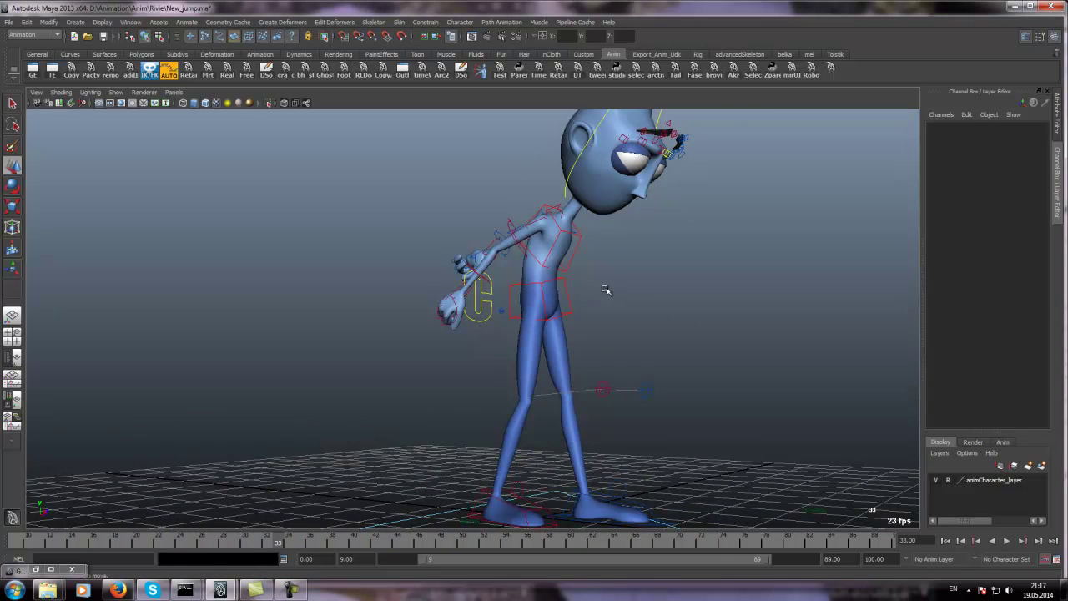
pyautogui.click(544, 285)
pyautogui.keyDown('alt'); pyautogui.moveTo(490, 295); pyautogui.dragTo(529, 305); pyautogui.keyUp('alt')
pyautogui.moveTo(284, 540); pyautogui.dragTo(310, 539)
pyautogui.scroll(-4, 375, 333)
pyautogui.click(403, 210)
pyautogui.moveTo(403, 210); pyautogui.dragTo(326, 506)
pyautogui.hotkey('alt', 'v')
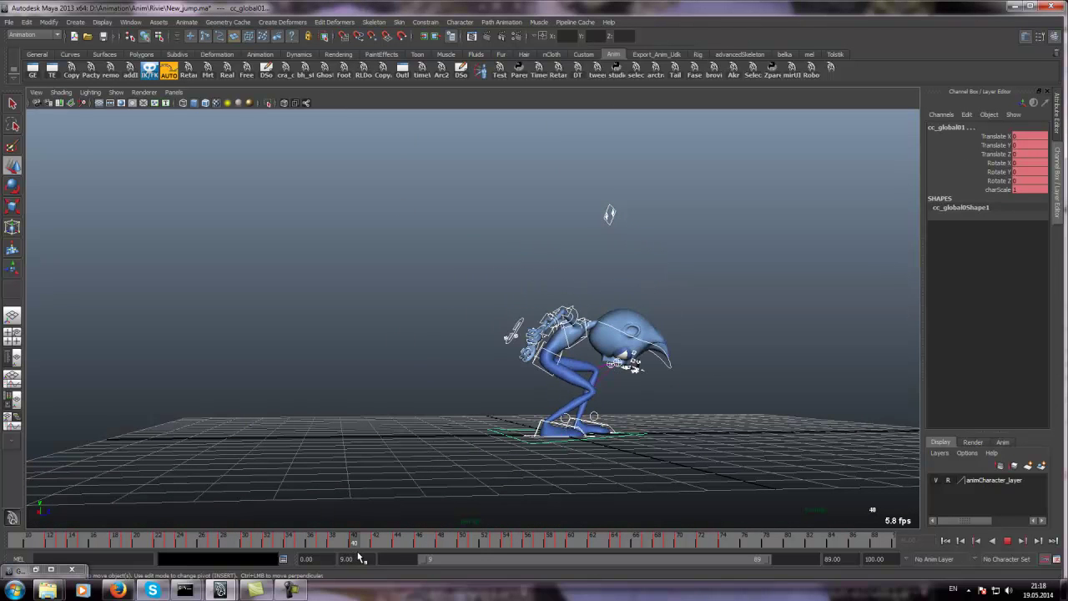
# Step: Cut all the controls' keys from frames 31 to 36 to simplify the move down into the crouch
pyautogui.moveTo(344, 547)
pyautogui.mouseDown()
pyautogui.moveTo(257, 547)
pyautogui.moveTo(308, 546)
pyautogui.mouseUp()
pyautogui.doubleClick(252, 547)
pyautogui.click(252, 547)
pyautogui.click(260, 547)
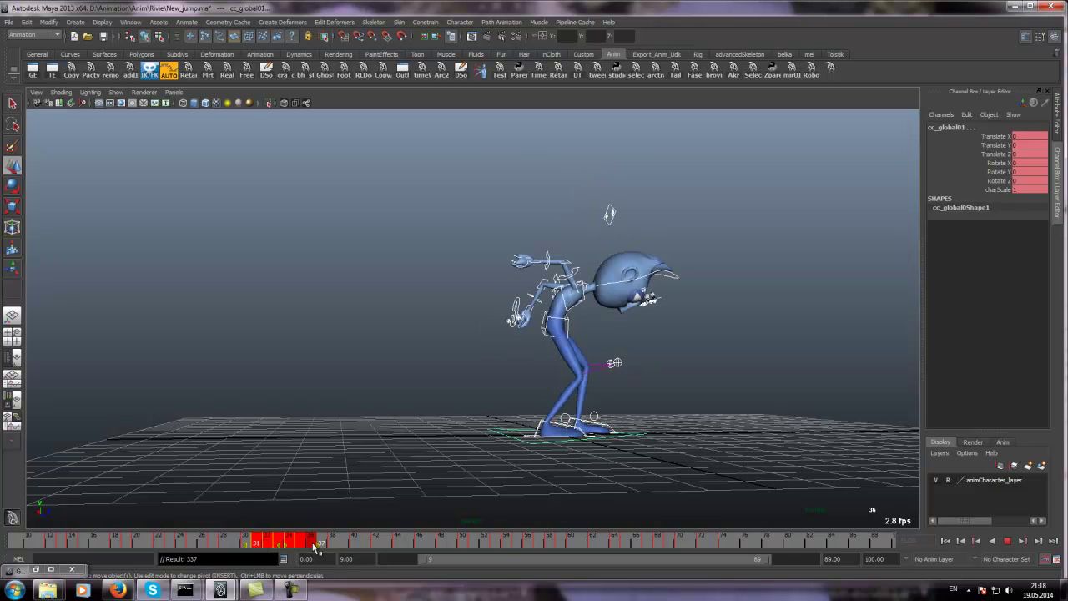
pyautogui.rightClick(330, 547)
pyautogui.click(390, 398)
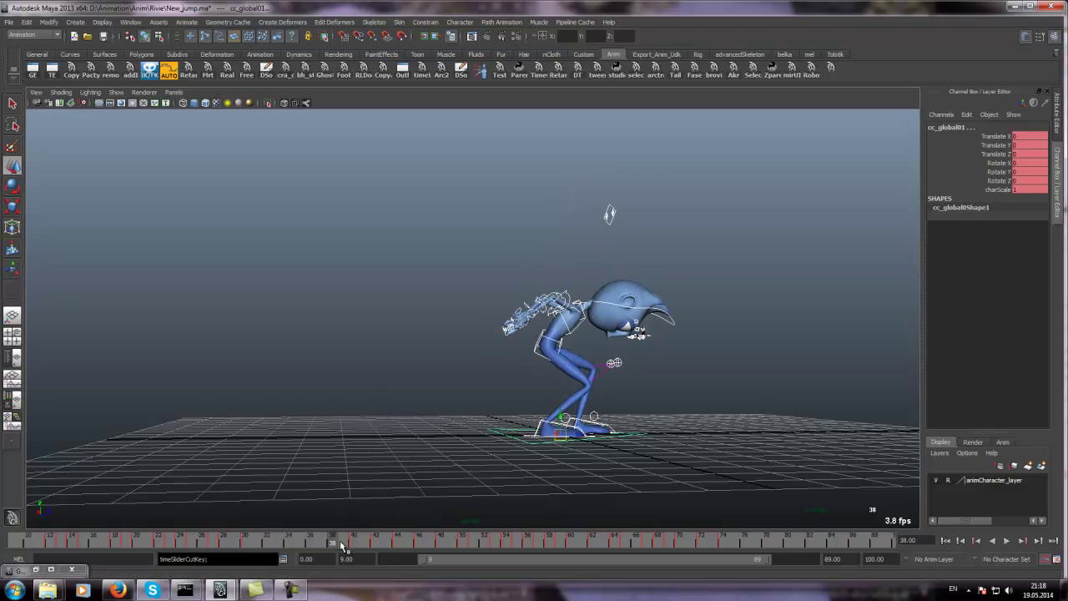
# Step: Reselect all the controls, key them at frame 38, and play the crouch back before returning to the start of the range
pyautogui.hotkey('alt', 'v')
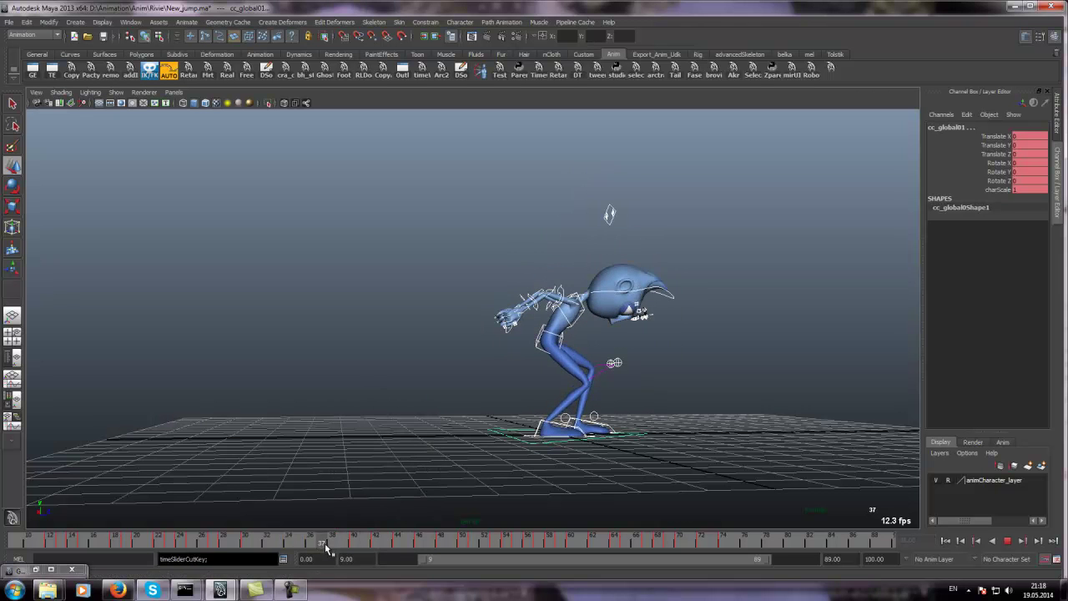
pyautogui.click(484, 219)
pyautogui.moveTo(484, 219); pyautogui.dragTo(795, 508)
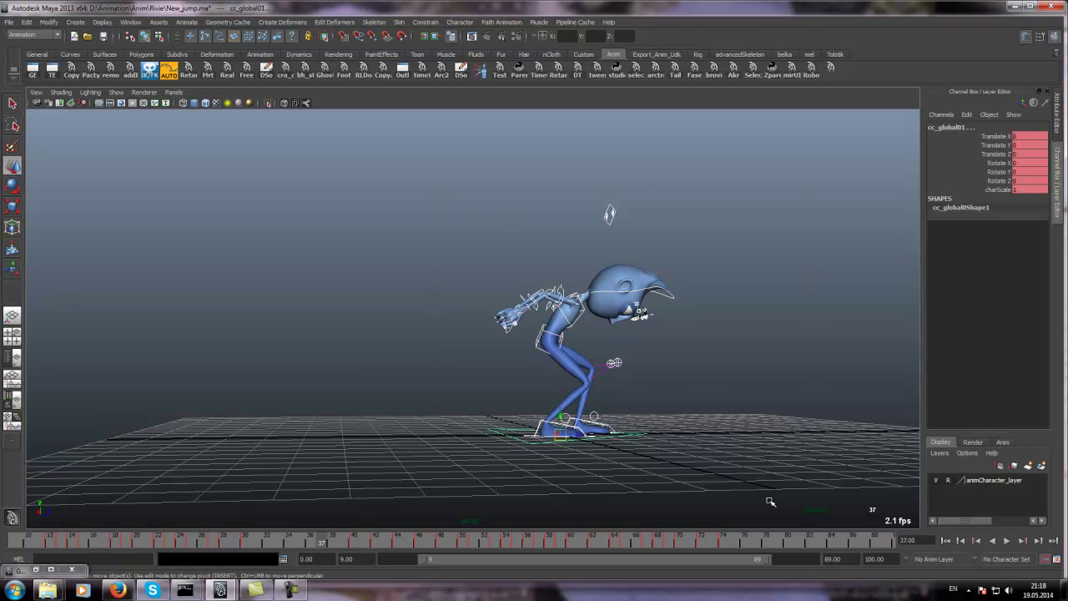
pyautogui.click(336, 547)
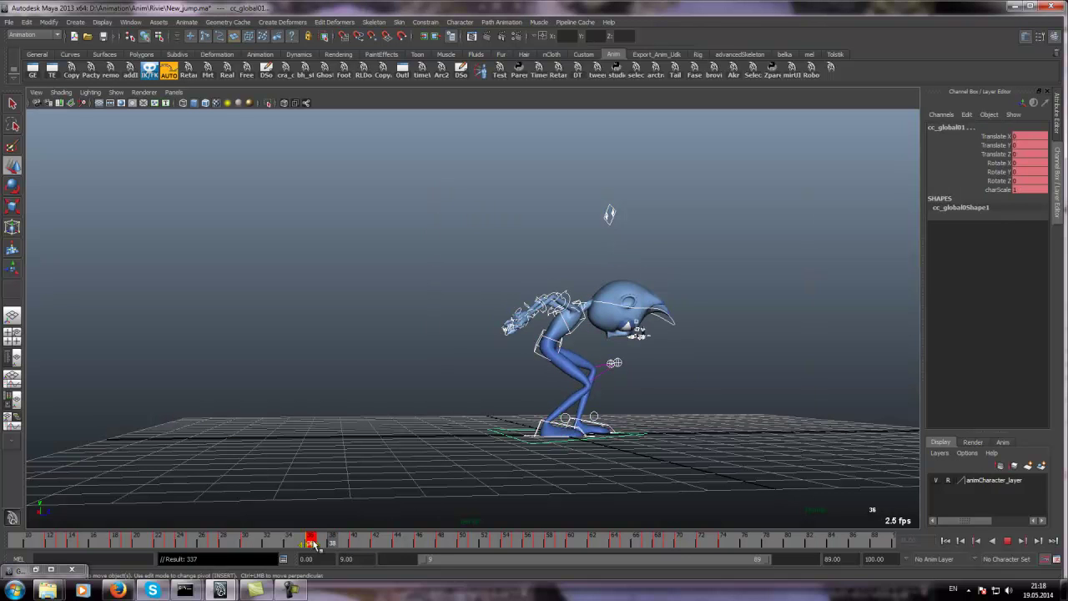
pyautogui.hotkey('alt', 'v')
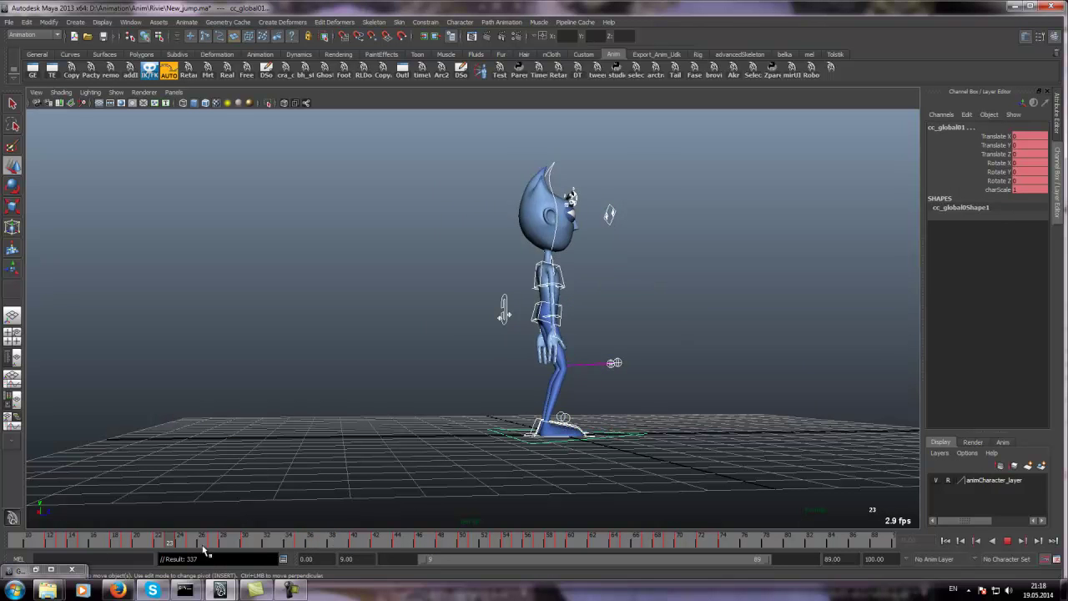
pyautogui.hotkey('alt', 'shift', 'v')
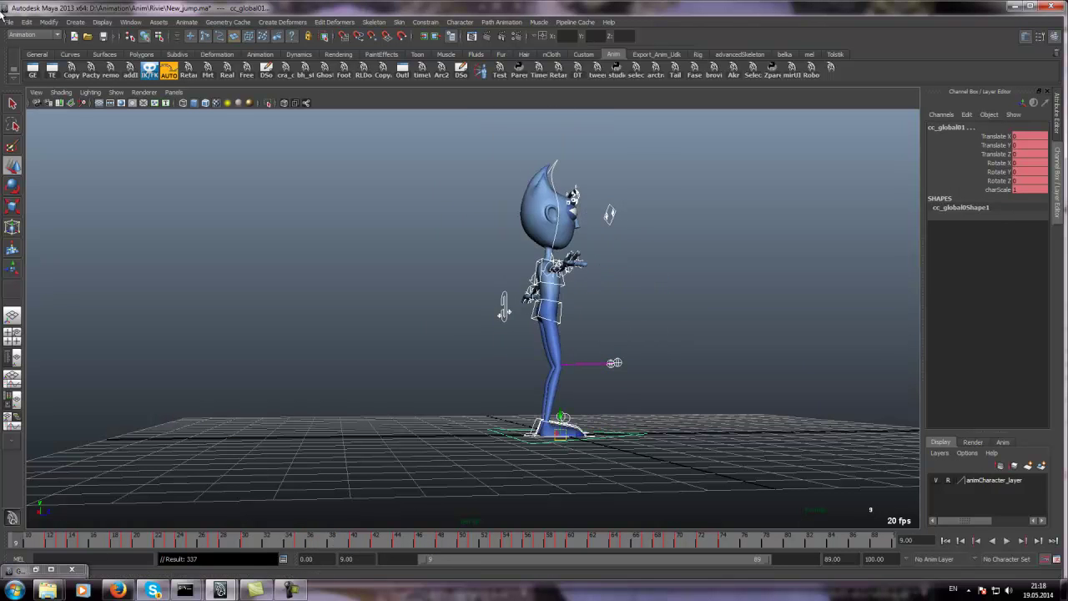
# Step: Look over the controls' curves in the Graph Editor, close it, and play the jump with the NURBS curves hidden
pyautogui.click(31, 70)
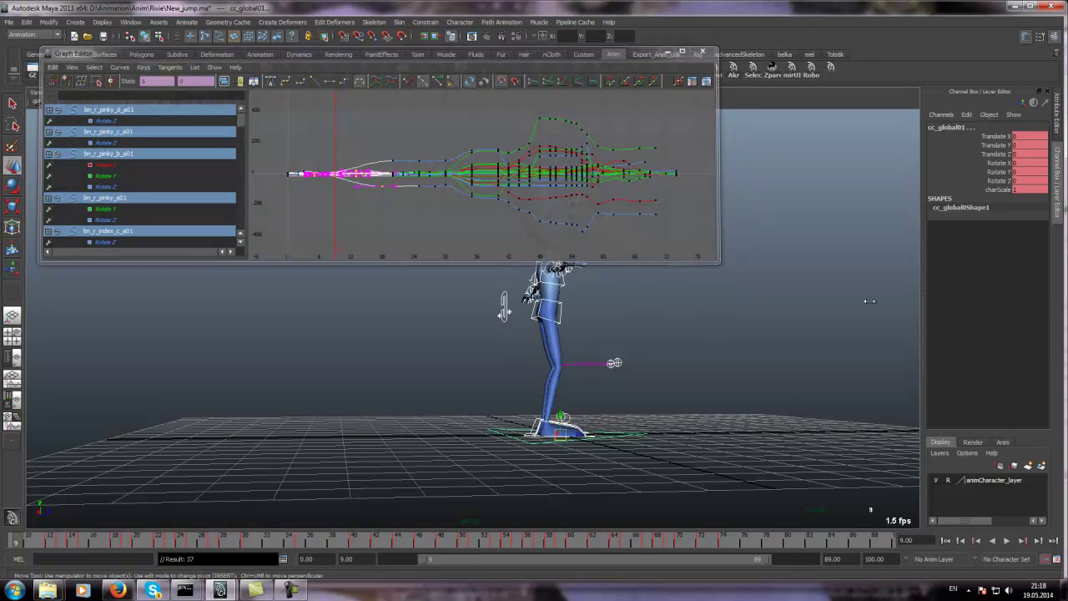
pyautogui.click(708, 49)
pyautogui.click(1008, 540)
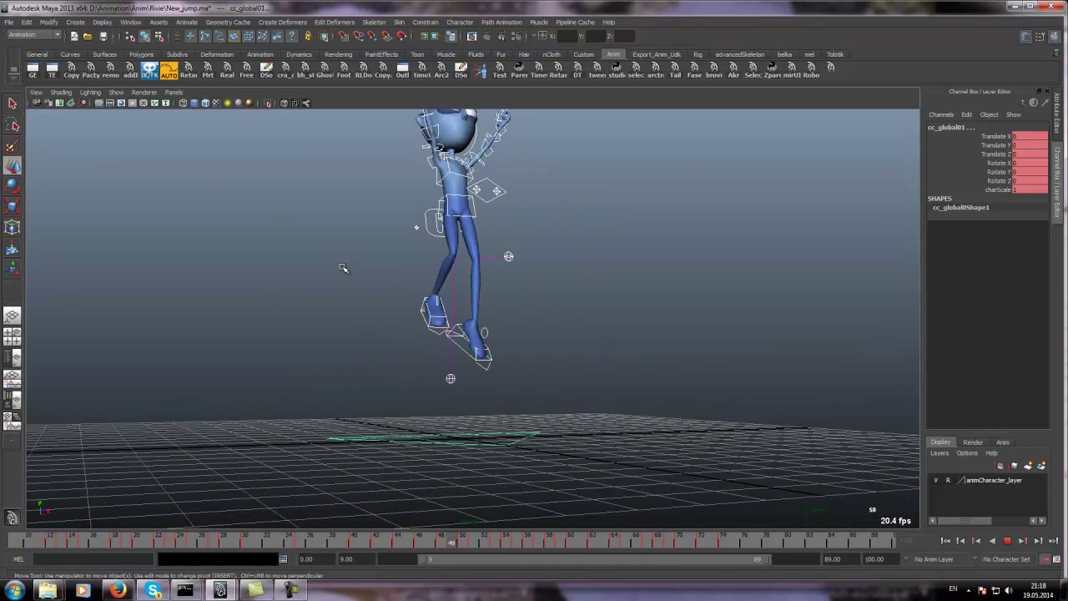
pyautogui.click(117, 92)
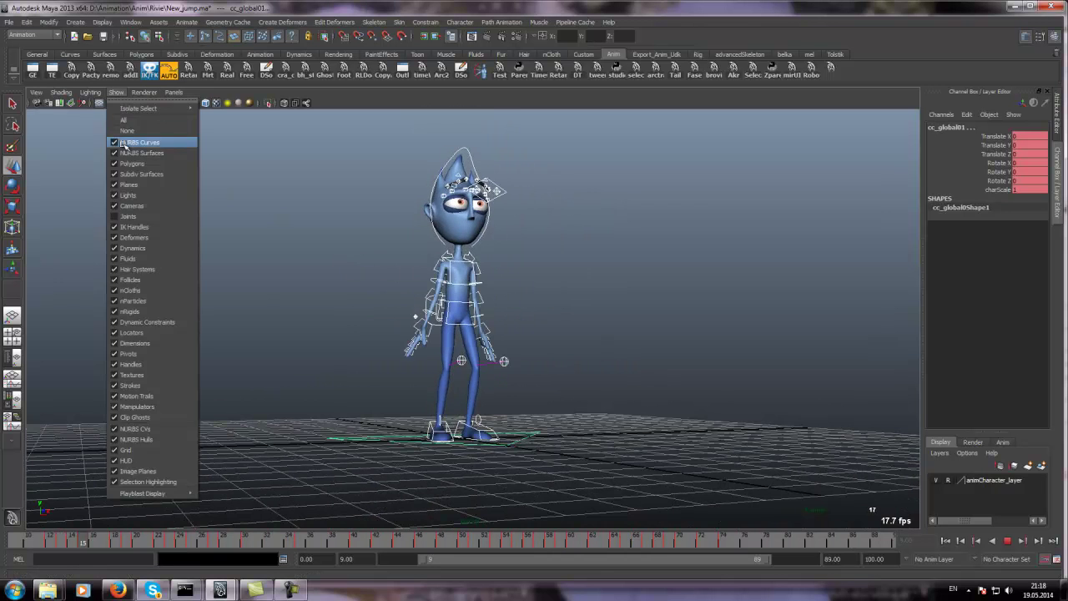
pyautogui.click(125, 142)
pyautogui.keyDown('alt'); pyautogui.moveTo(434, 304); pyautogui.dragTo(492, 309); pyautogui.keyUp('alt')
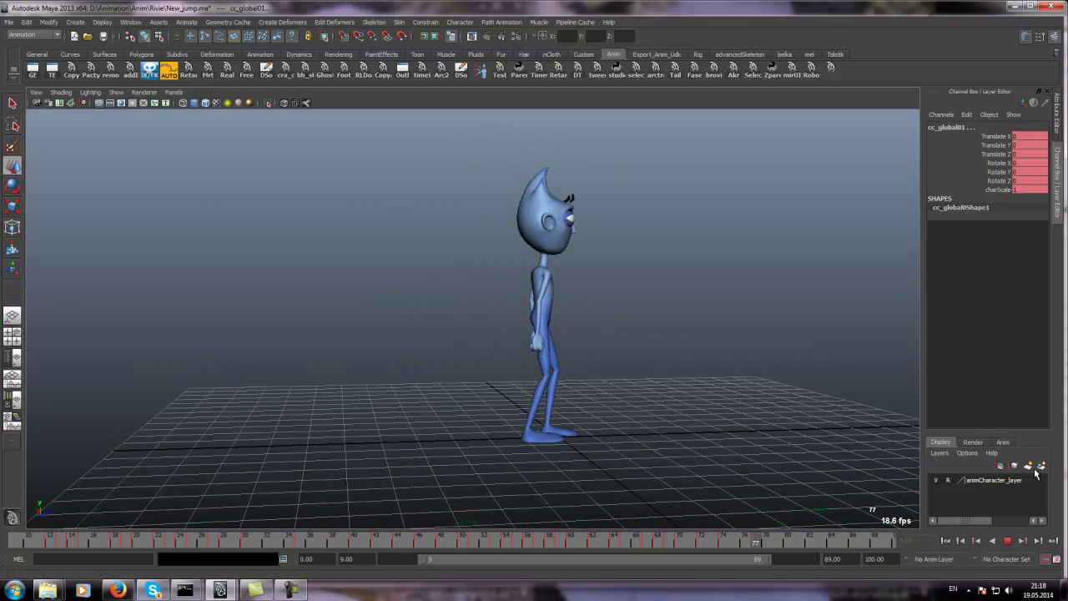
pyautogui.click(1007, 543)
# Step: Check the airborne pose up to frame 51, show the NURBS curves again, deselect the controls, and return to frame 9
pyautogui.moveTo(399, 540)
pyautogui.mouseDown()
pyautogui.moveTo(504, 557)
pyautogui.moveTo(392, 553)
pyautogui.moveTo(428, 565)
pyautogui.moveTo(472, 560)
pyautogui.mouseUp()
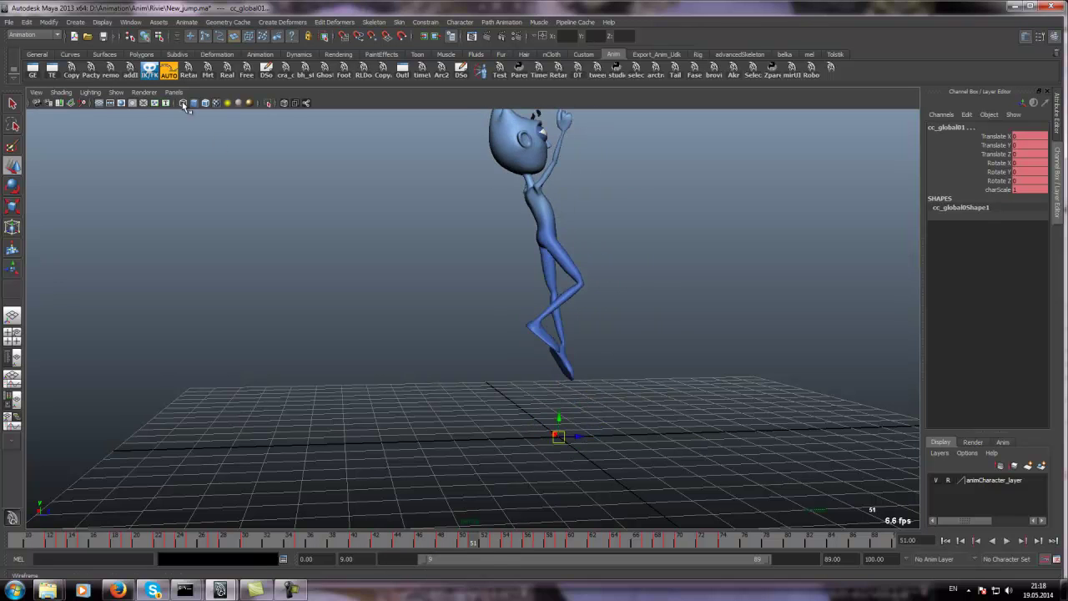
pyautogui.click(116, 93)
pyautogui.click(123, 141)
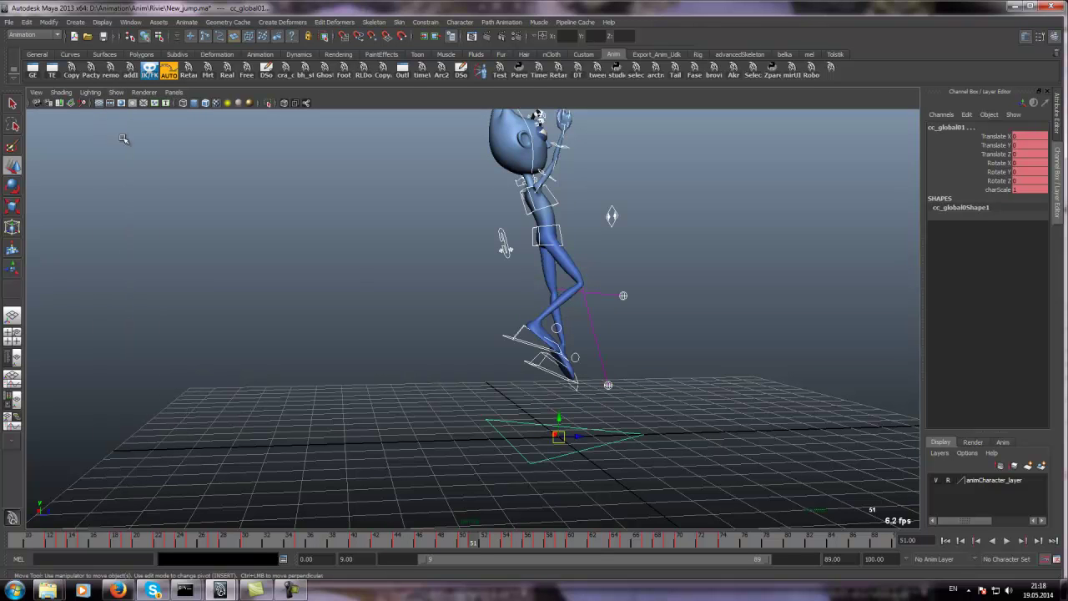
pyautogui.click(401, 321)
pyautogui.moveTo(23, 541); pyautogui.dragTo(362, 543)
pyautogui.hotkey('alt', 'shift', 'v')
pyautogui.keyDown('alt'); pyautogui.moveTo(664, 324); pyautogui.dragTo(566, 321); pyautogui.keyUp('alt')
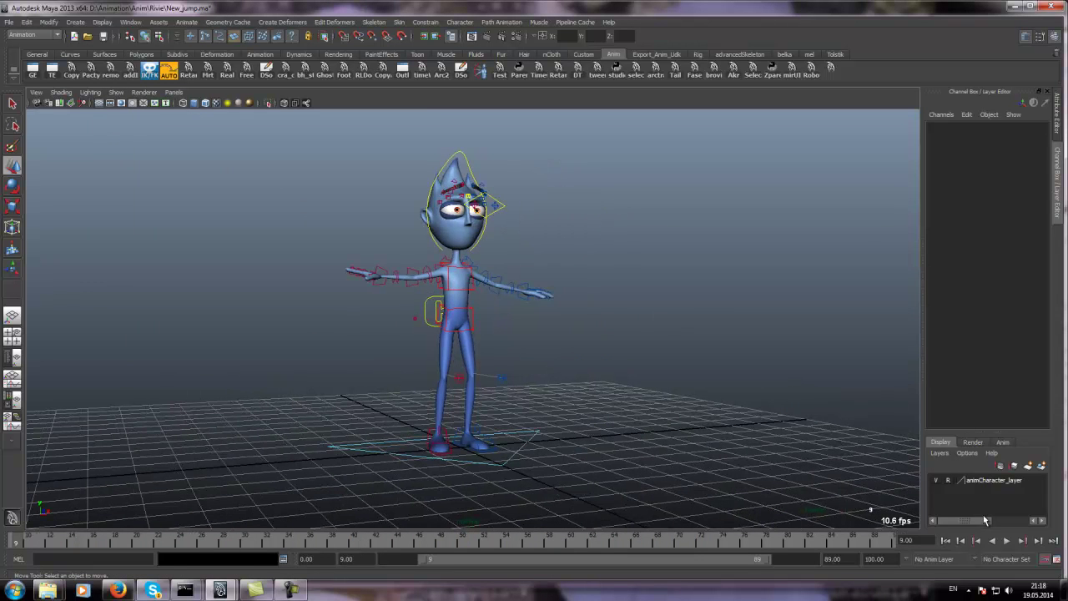
# Step: Play the finished jump from a three-quarter angle, scrub through the recovery after landing, and go back to frame 9
pyautogui.click(1007, 540)
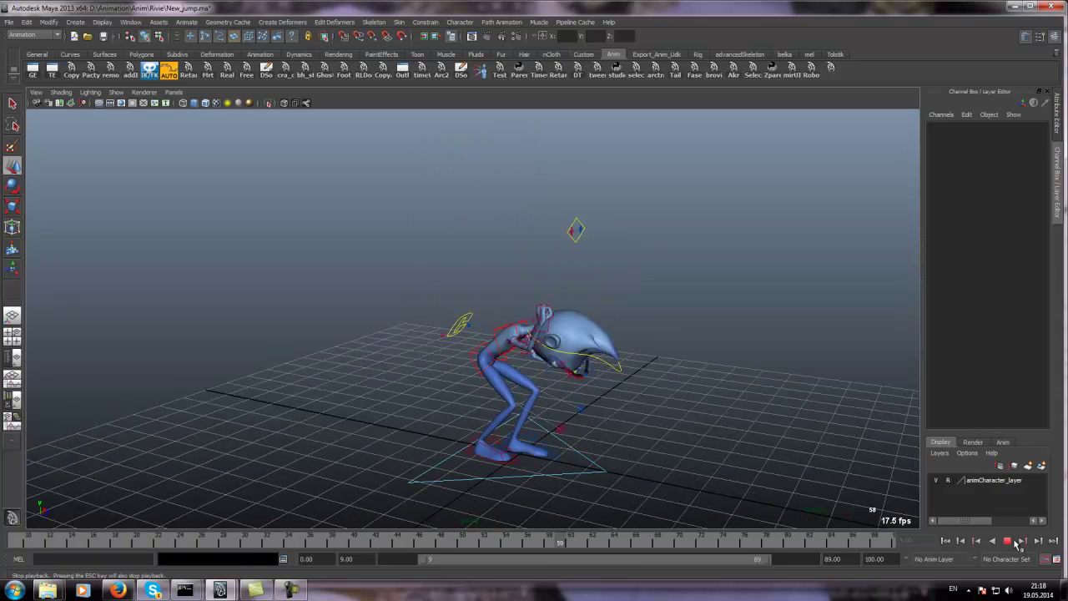
pyautogui.click(1007, 541)
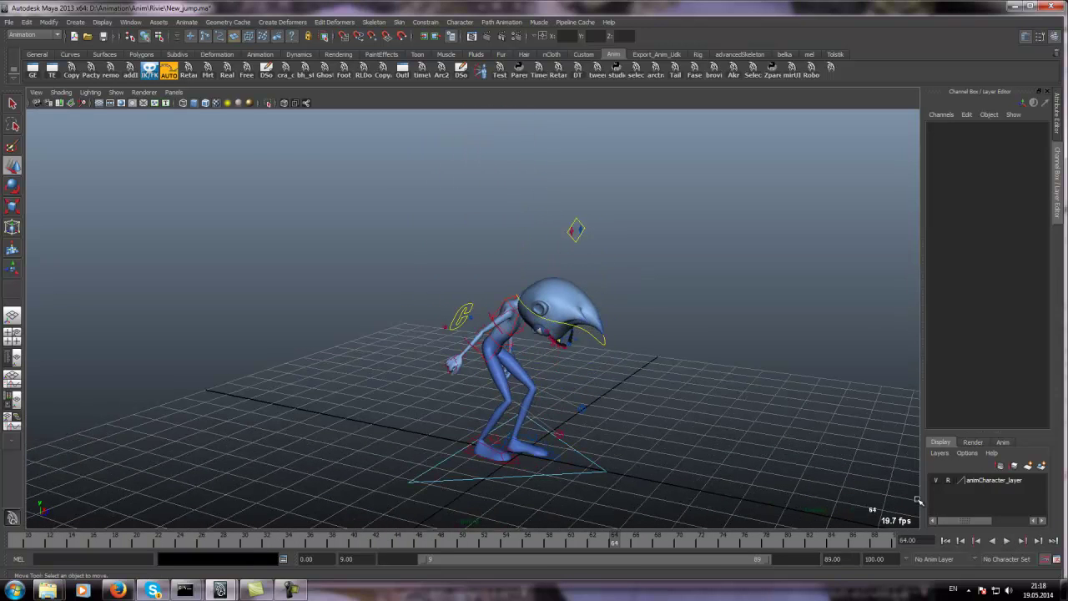
pyautogui.moveTo(646, 541); pyautogui.dragTo(651, 543)
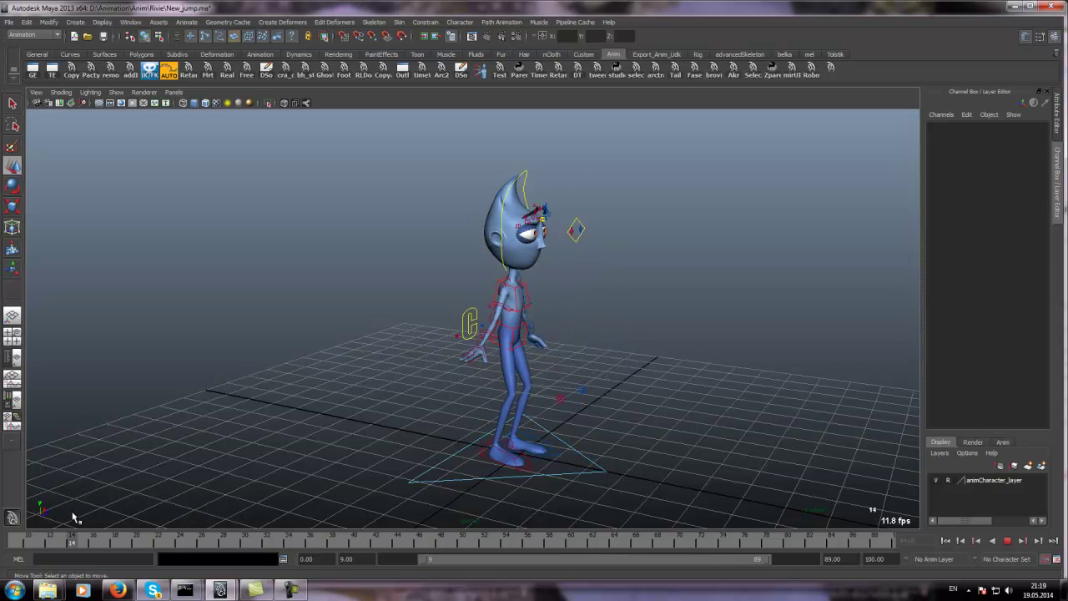
pyautogui.moveTo(74, 517); pyautogui.dragTo(1, 503)
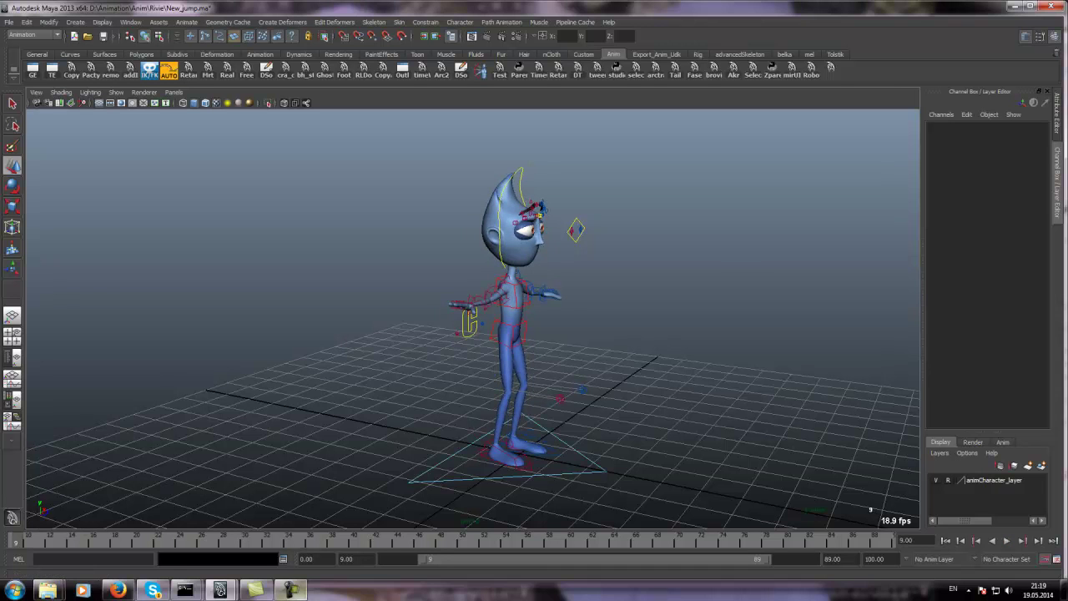
pyautogui.click(303, 595)
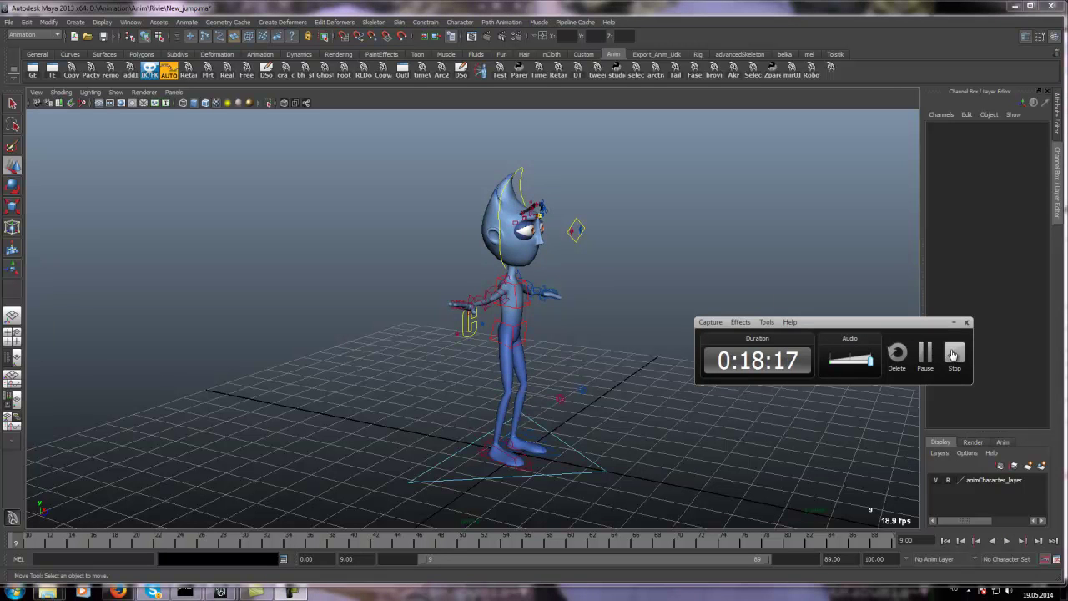